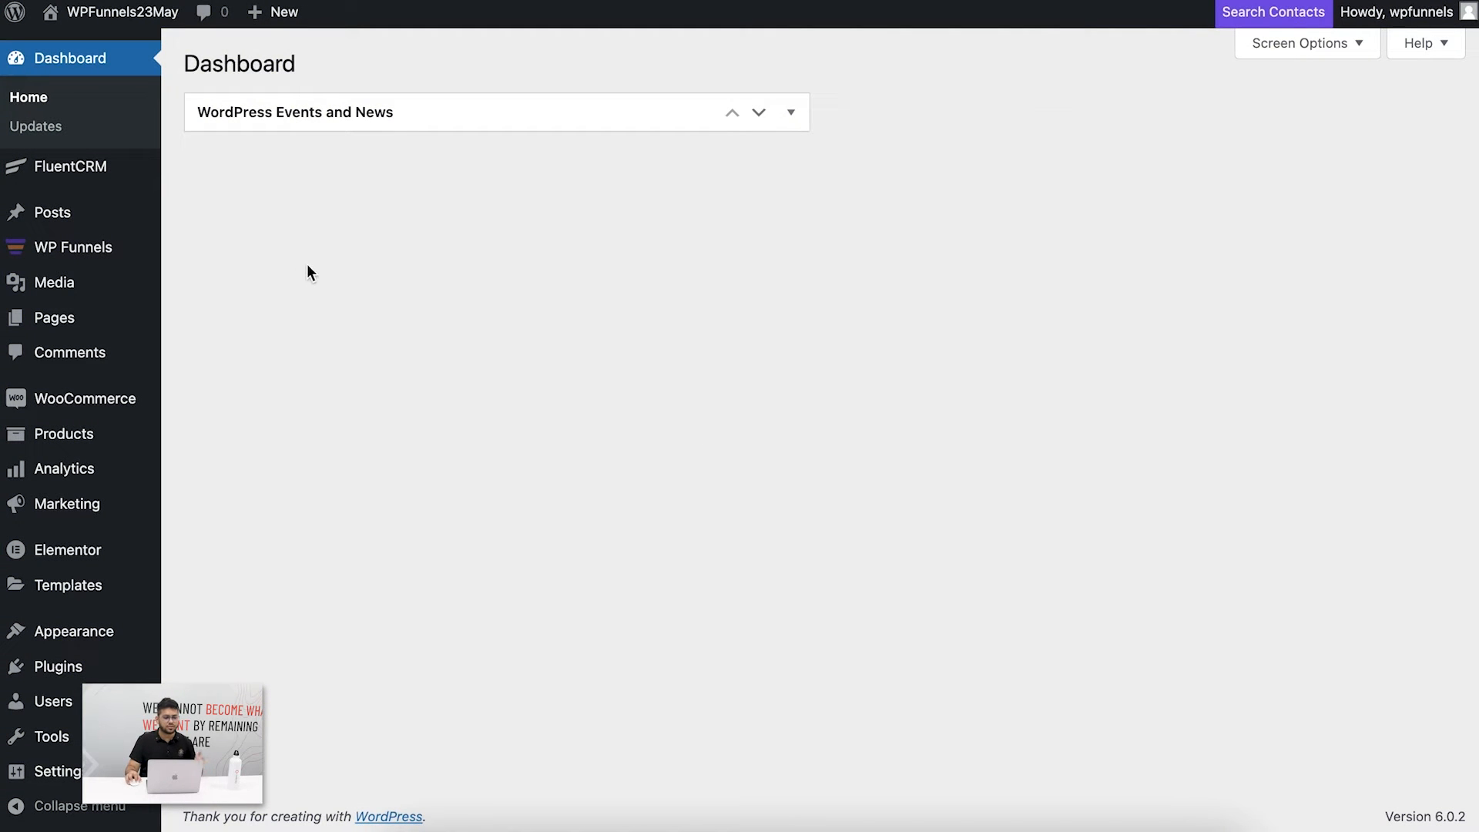
# Open the Ken Follet Book funnel in WP Funnels for editing.
pyautogui.click(106, 252)
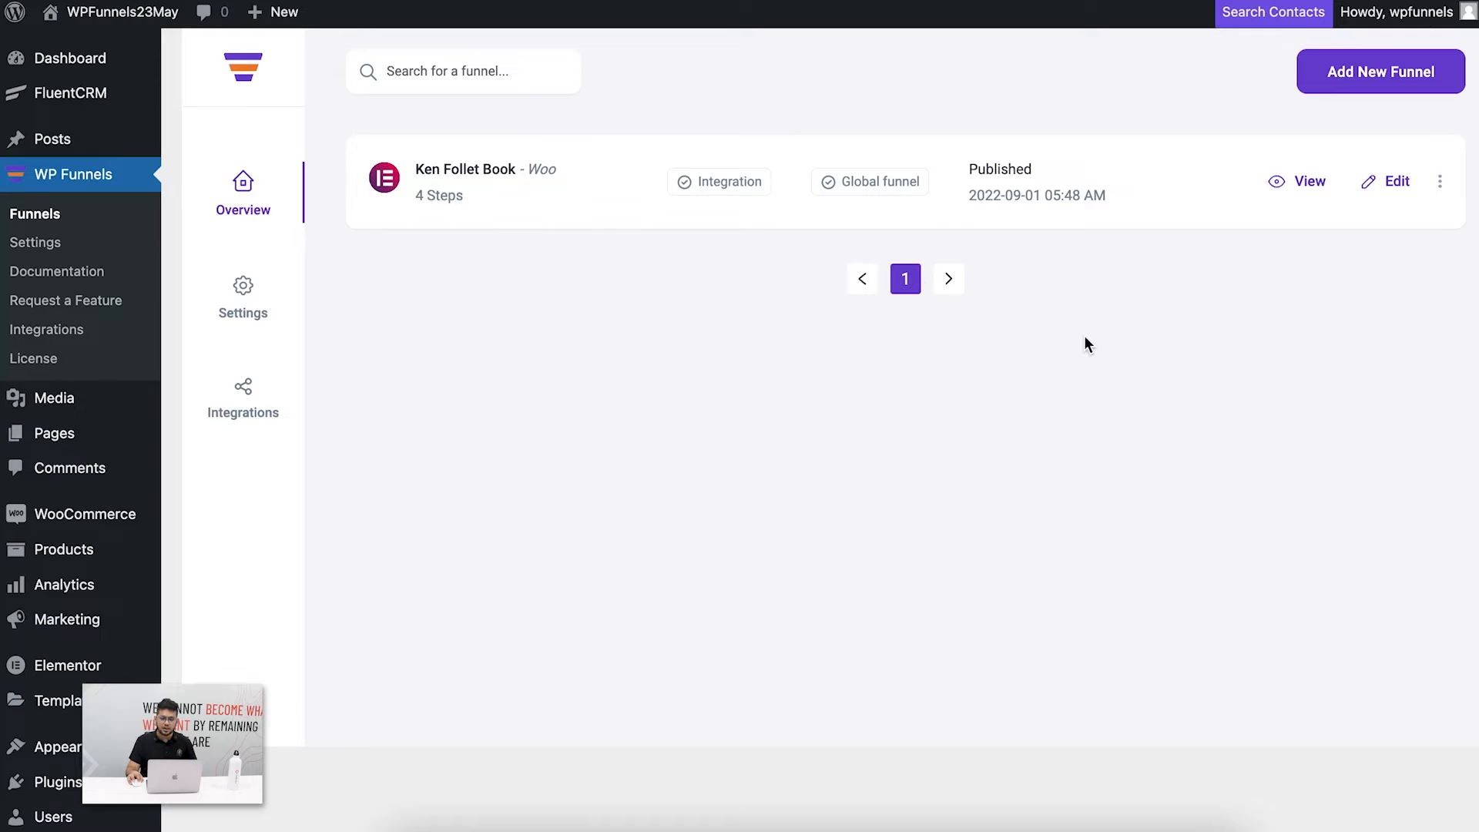
pyautogui.click(1396, 189)
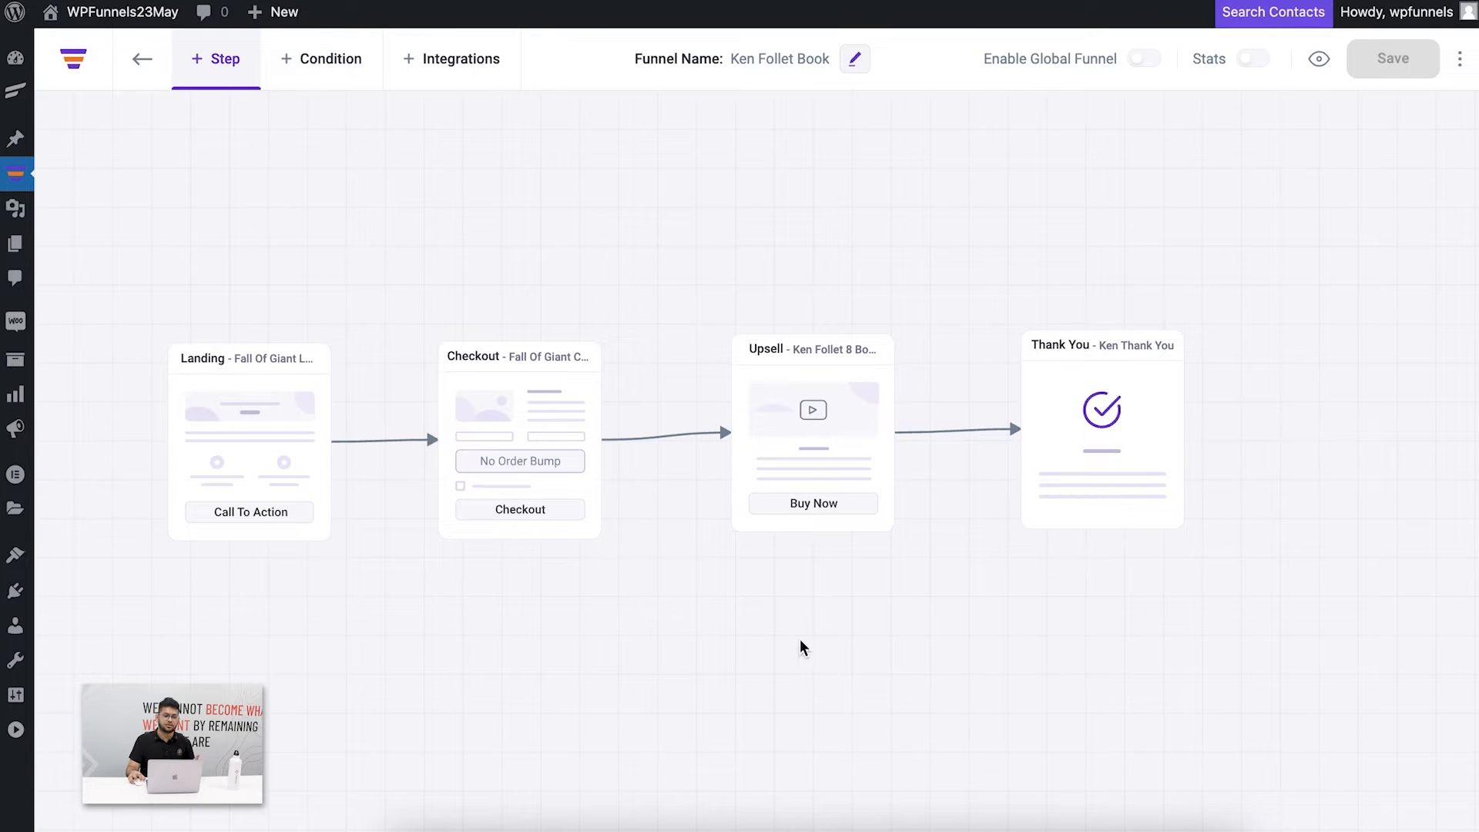
pyautogui.moveTo(367, 640); pyautogui.dragTo(442, 567)
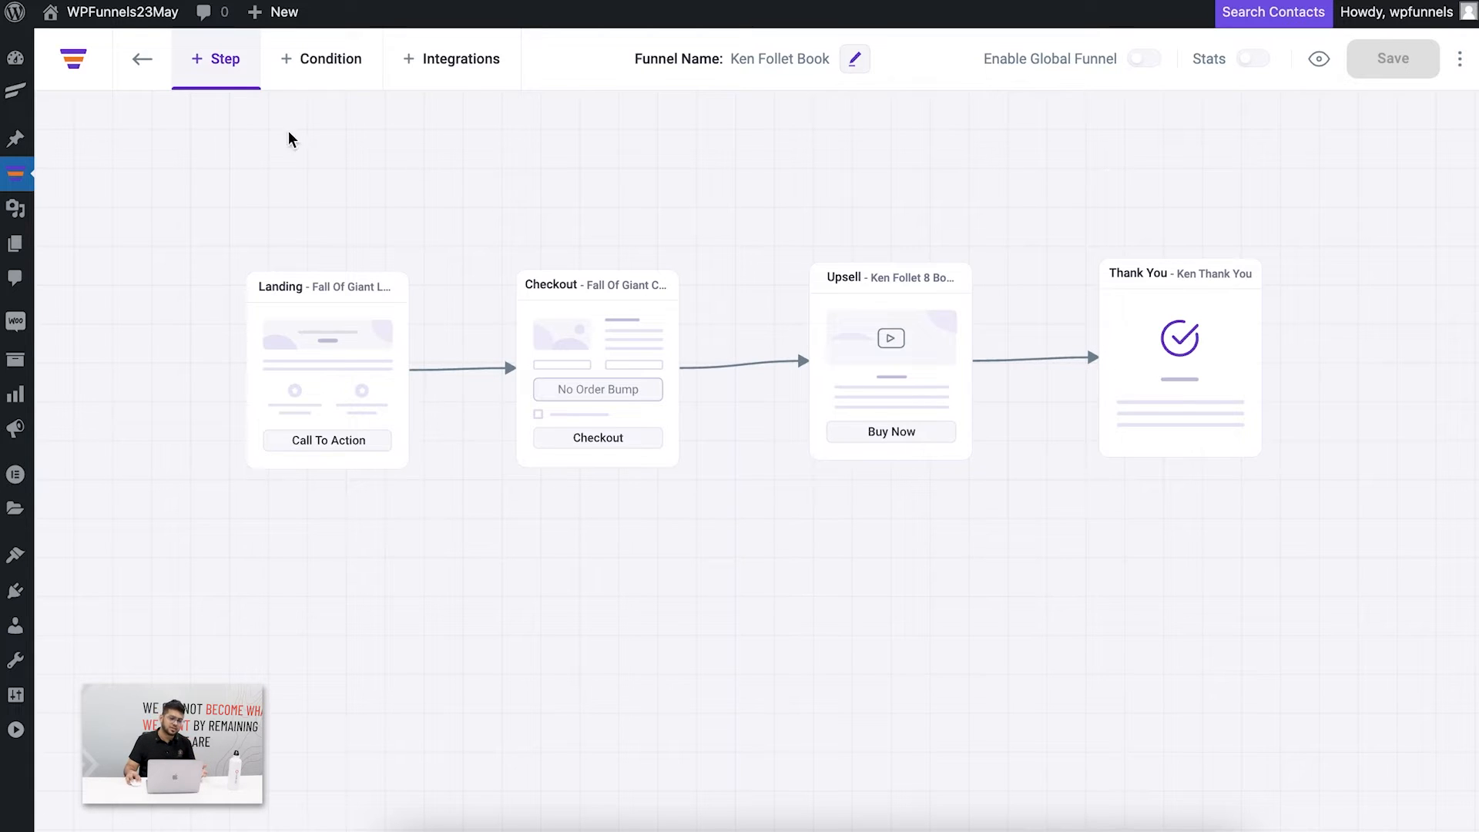
# Add a Downsell step to the funnel by importing the Online Course template featuring the PHP Language Course.
pyautogui.click(199, 75)
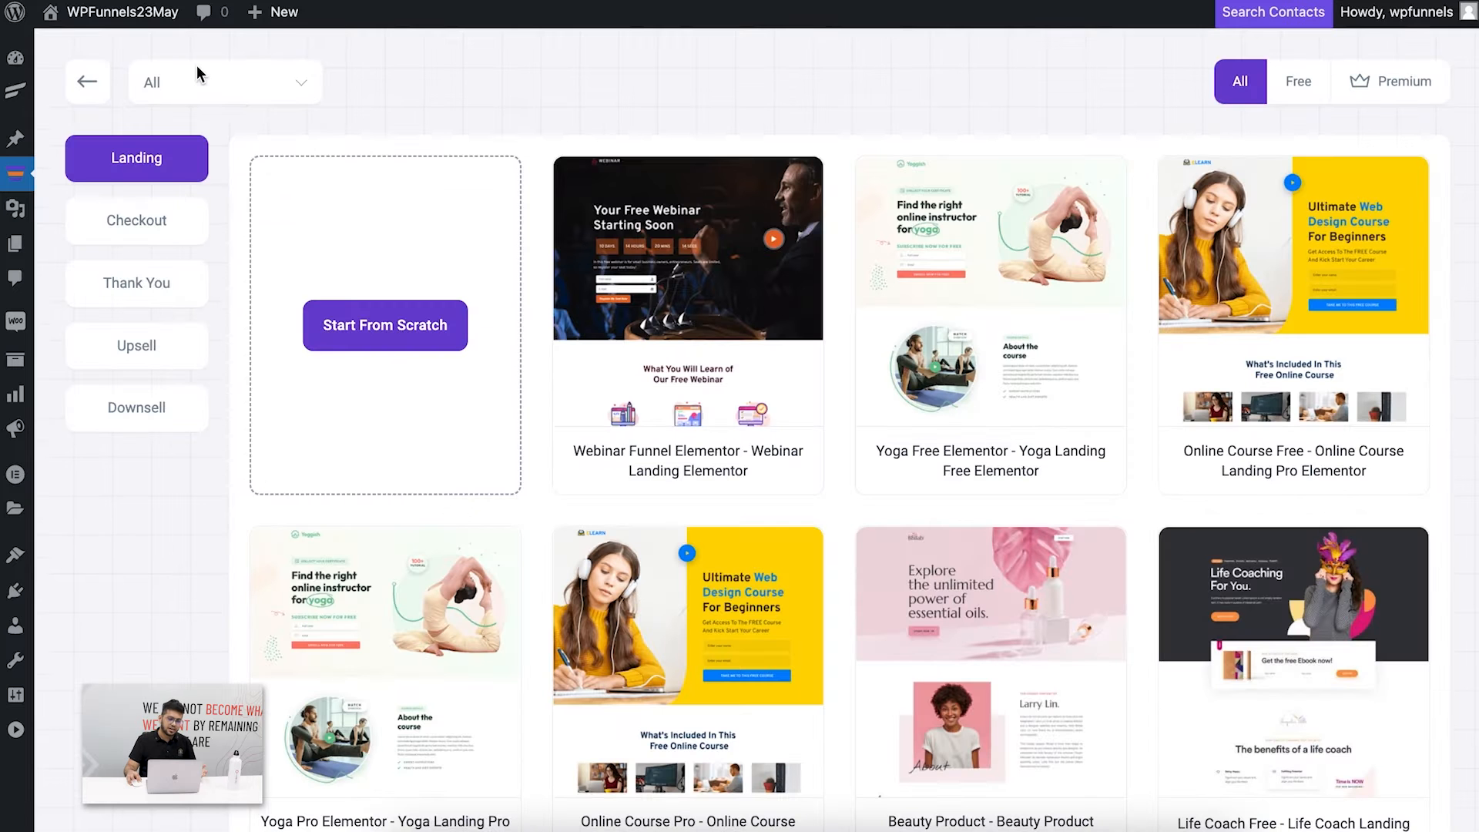
pyautogui.click(152, 404)
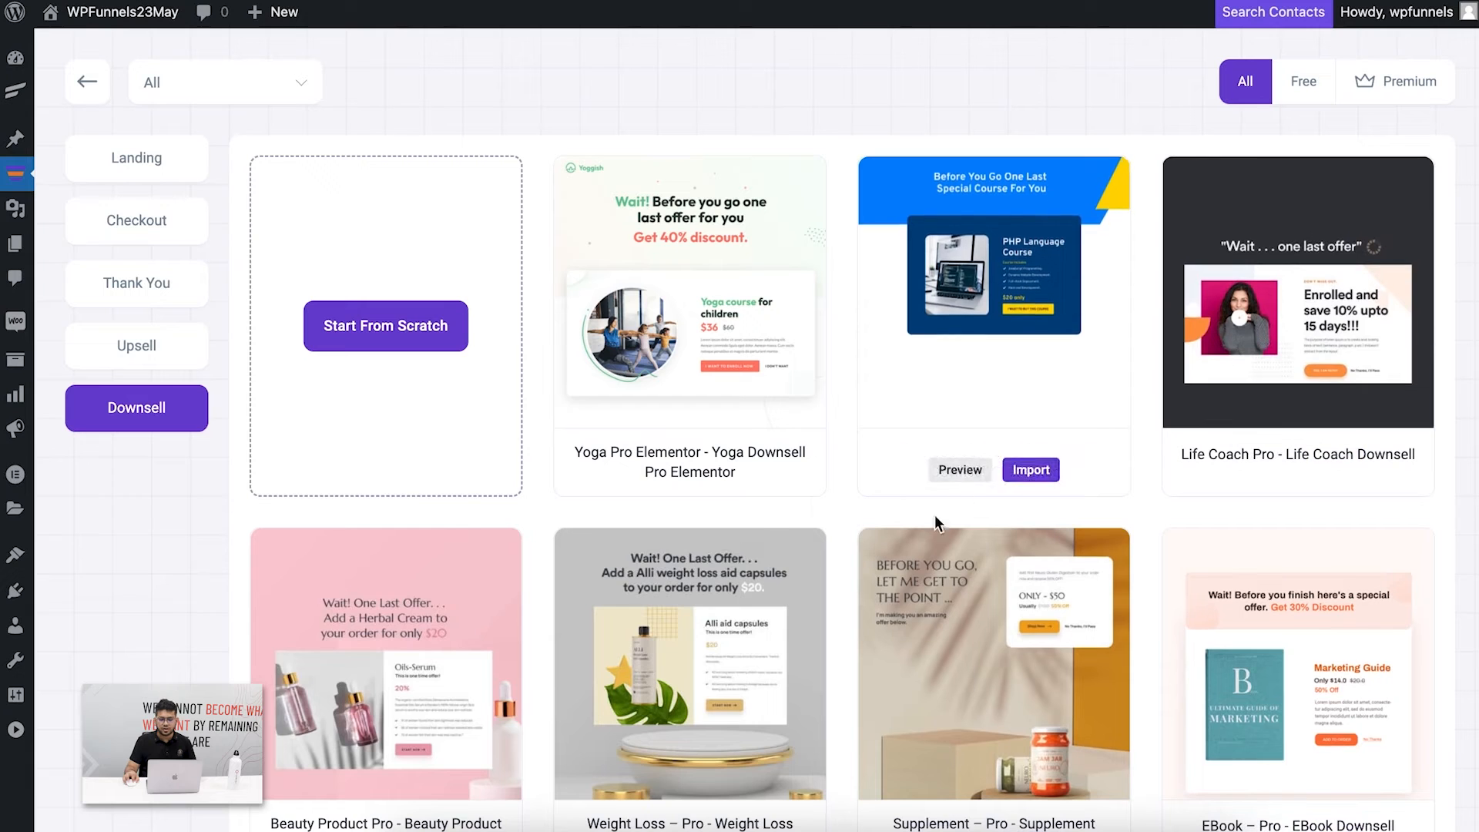
pyautogui.moveTo(1033, 341)
pyautogui.click(1025, 471)
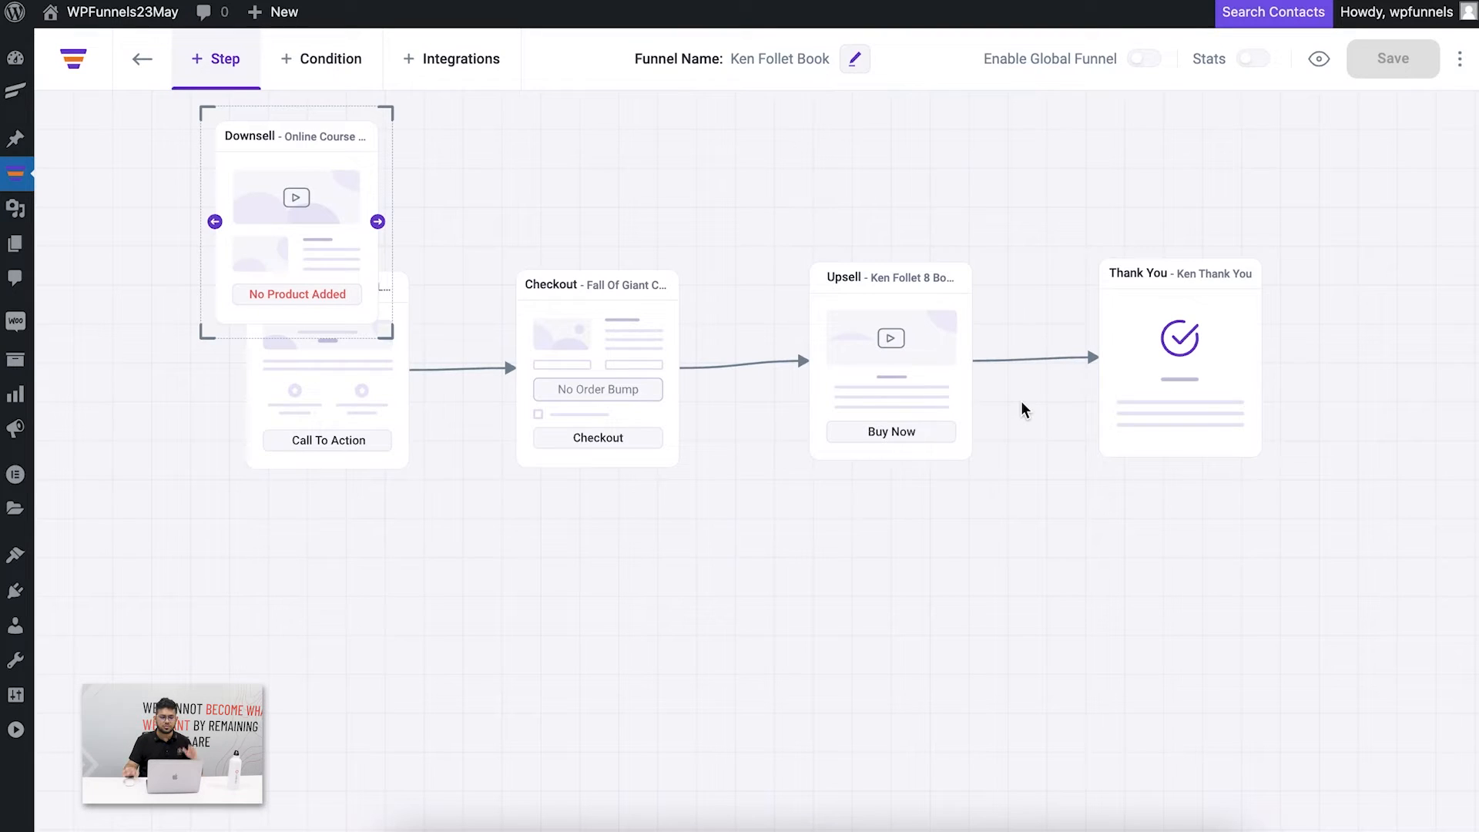
# Arrange the canvas with the Downsell step below the gap between Upsell and Thank You, moving Thank You farther away from Upsell.
pyautogui.moveTo(289, 239); pyautogui.dragTo(1084, 630)
pyautogui.scroll(-1, 1332, 562)
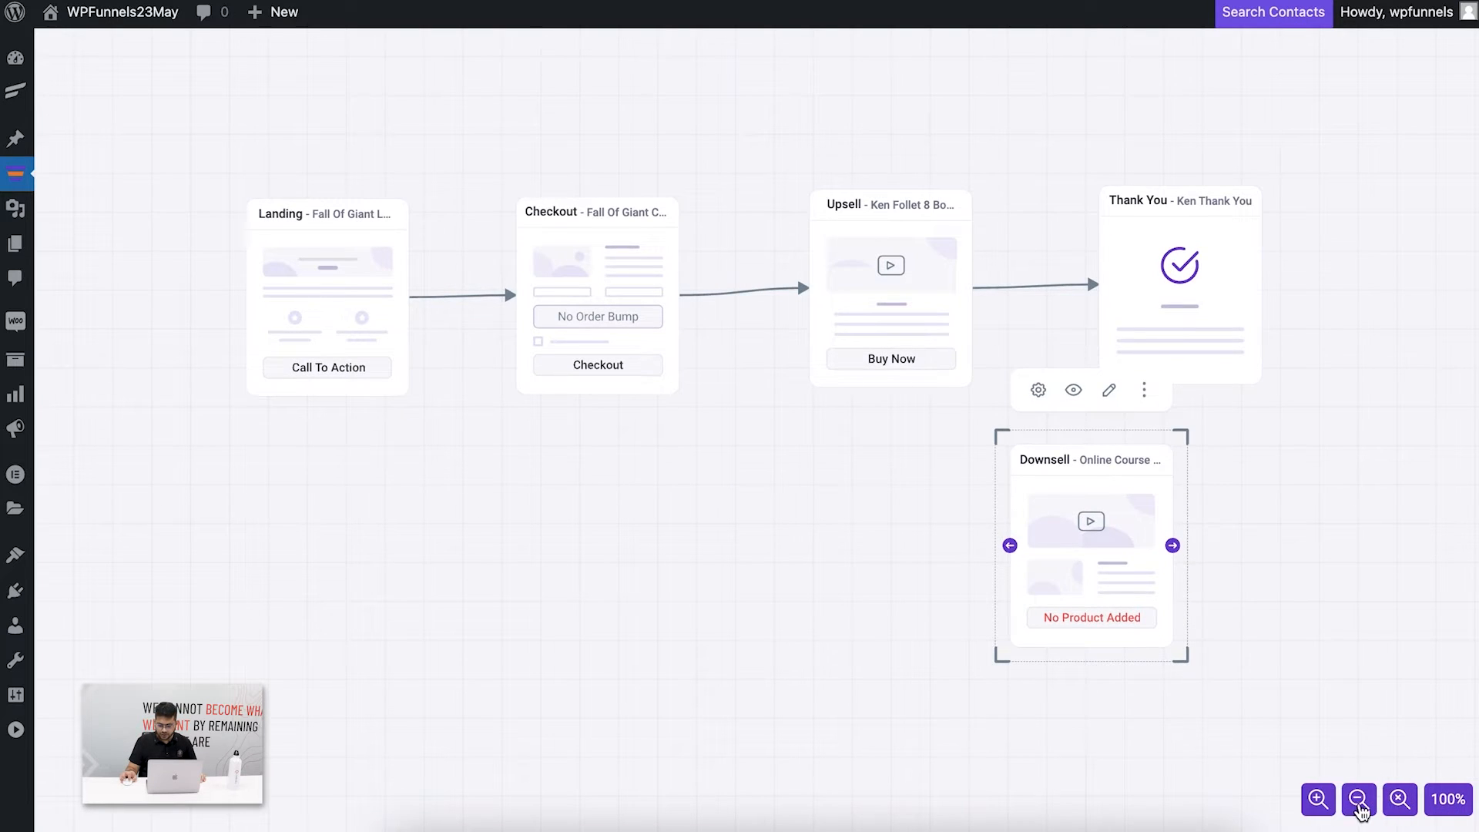
pyautogui.click(1356, 805)
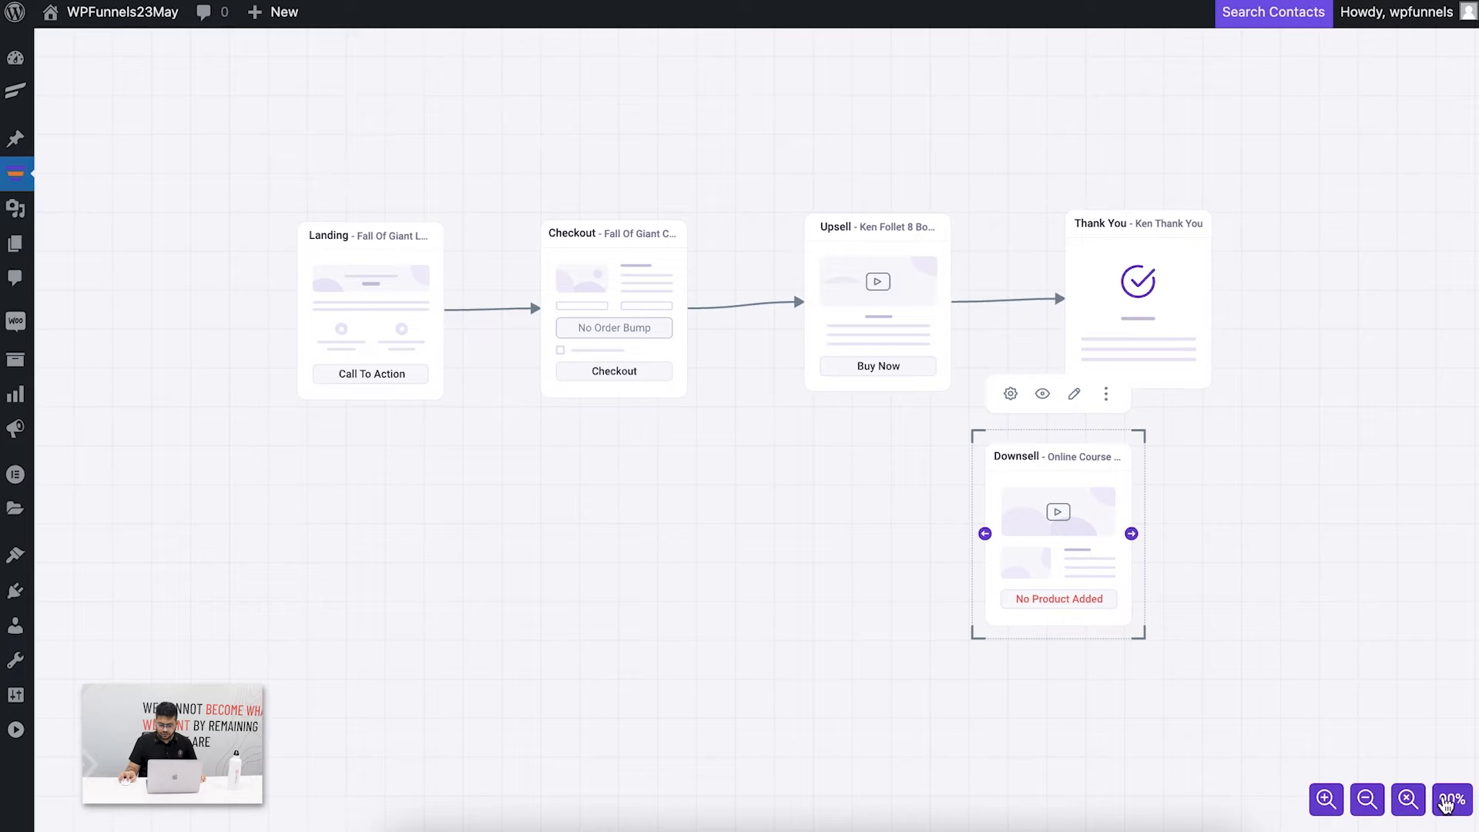
pyautogui.moveTo(705, 464); pyautogui.dragTo(645, 452)
pyautogui.scroll(1, 661, 452)
pyautogui.moveTo(1061, 386); pyautogui.dragTo(1255, 385)
pyautogui.moveTo(1020, 556); pyautogui.dragTo(1091, 494)
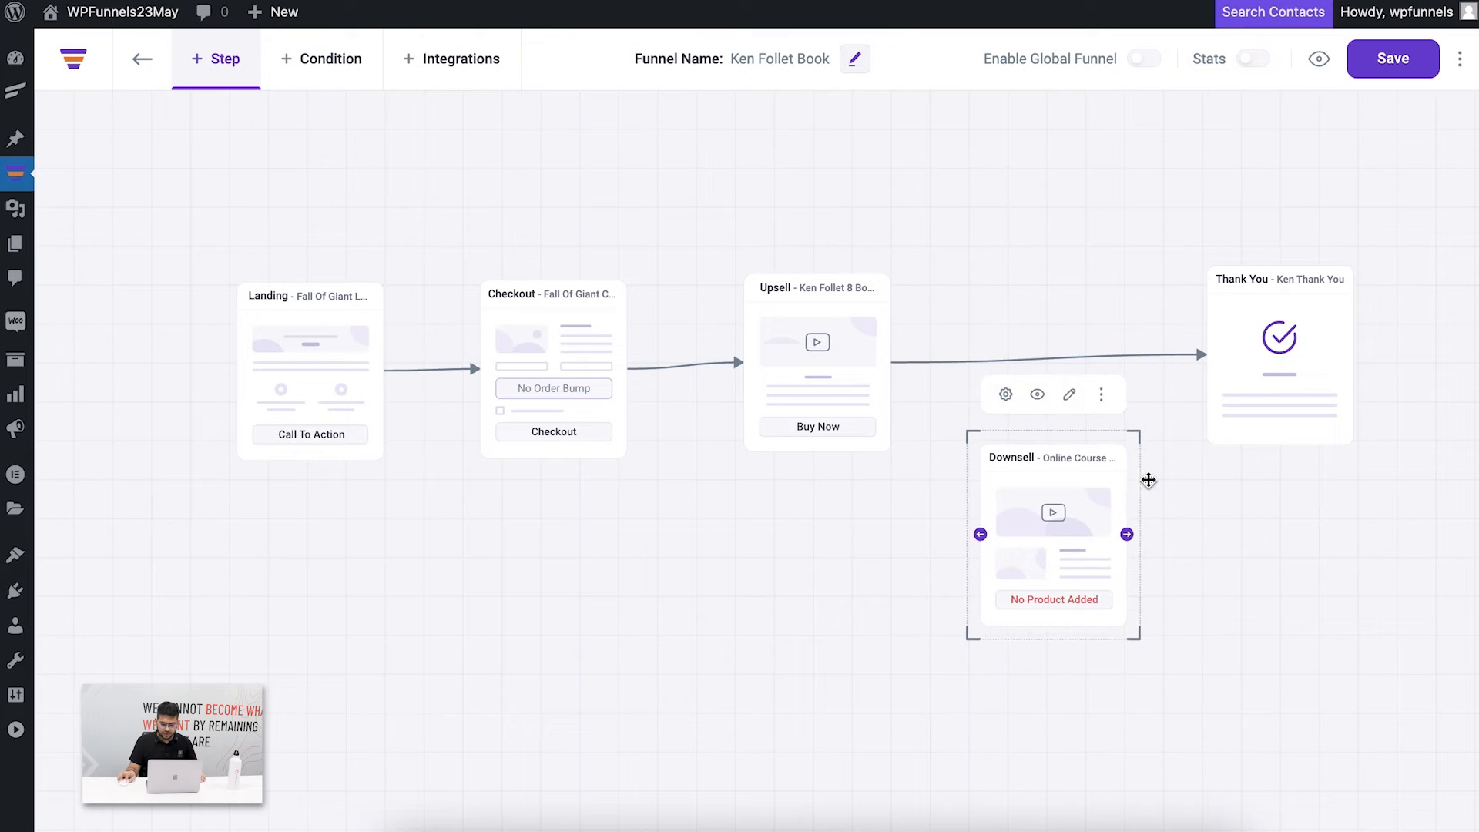
pyautogui.moveTo(1254, 406); pyautogui.dragTo(1299, 393)
pyautogui.click(1117, 504)
pyautogui.moveTo(1116, 505); pyautogui.dragTo(1129, 500)
pyautogui.scroll(-1, 1121, 505)
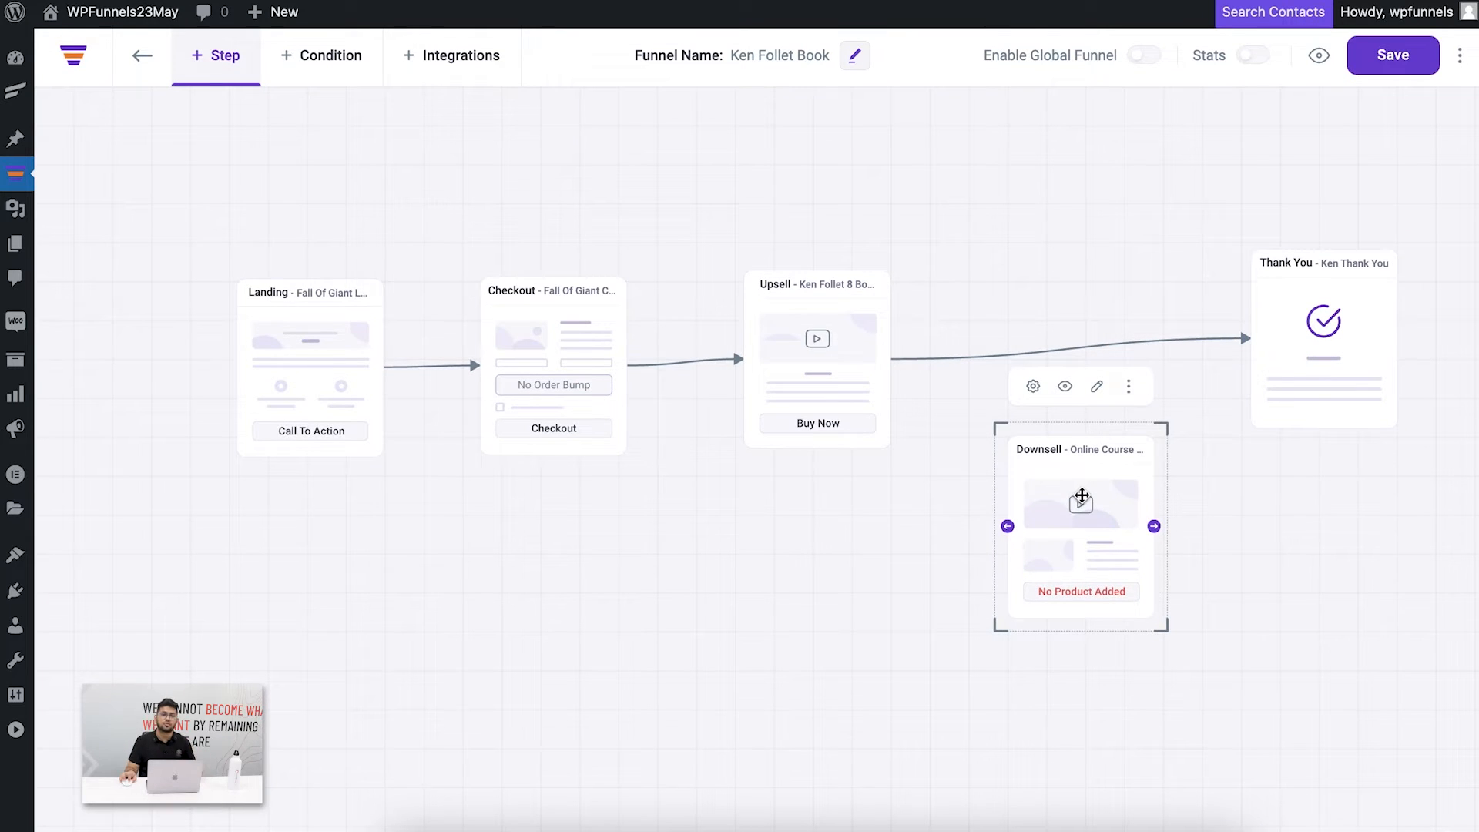
# Add the product Ken Follett - Fall Of The Giant to the Downsell step and save its settings.
pyautogui.click(1033, 387)
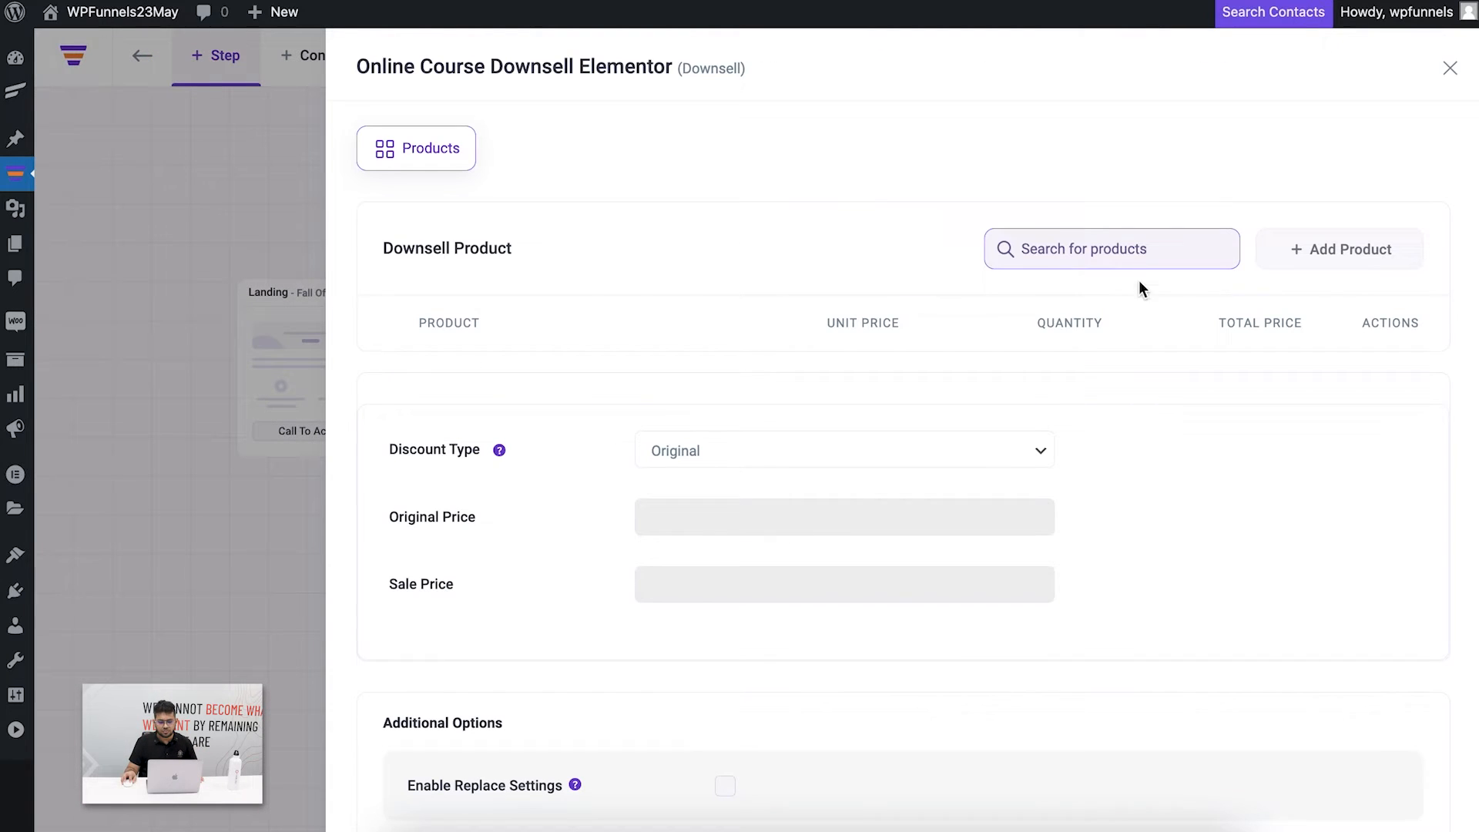
pyautogui.click(1144, 256)
pyautogui.write('ken')
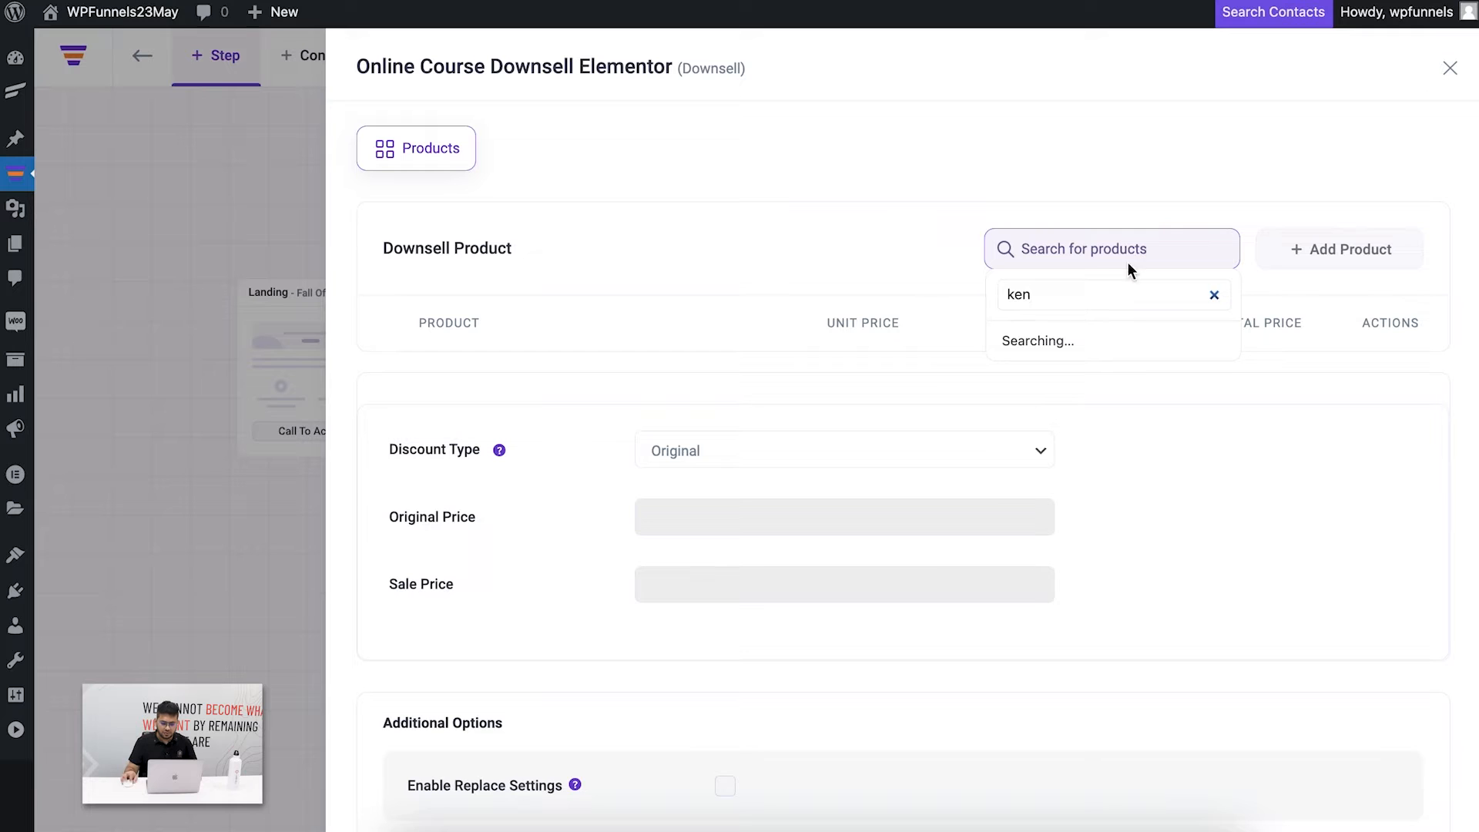
pyautogui.click(1057, 341)
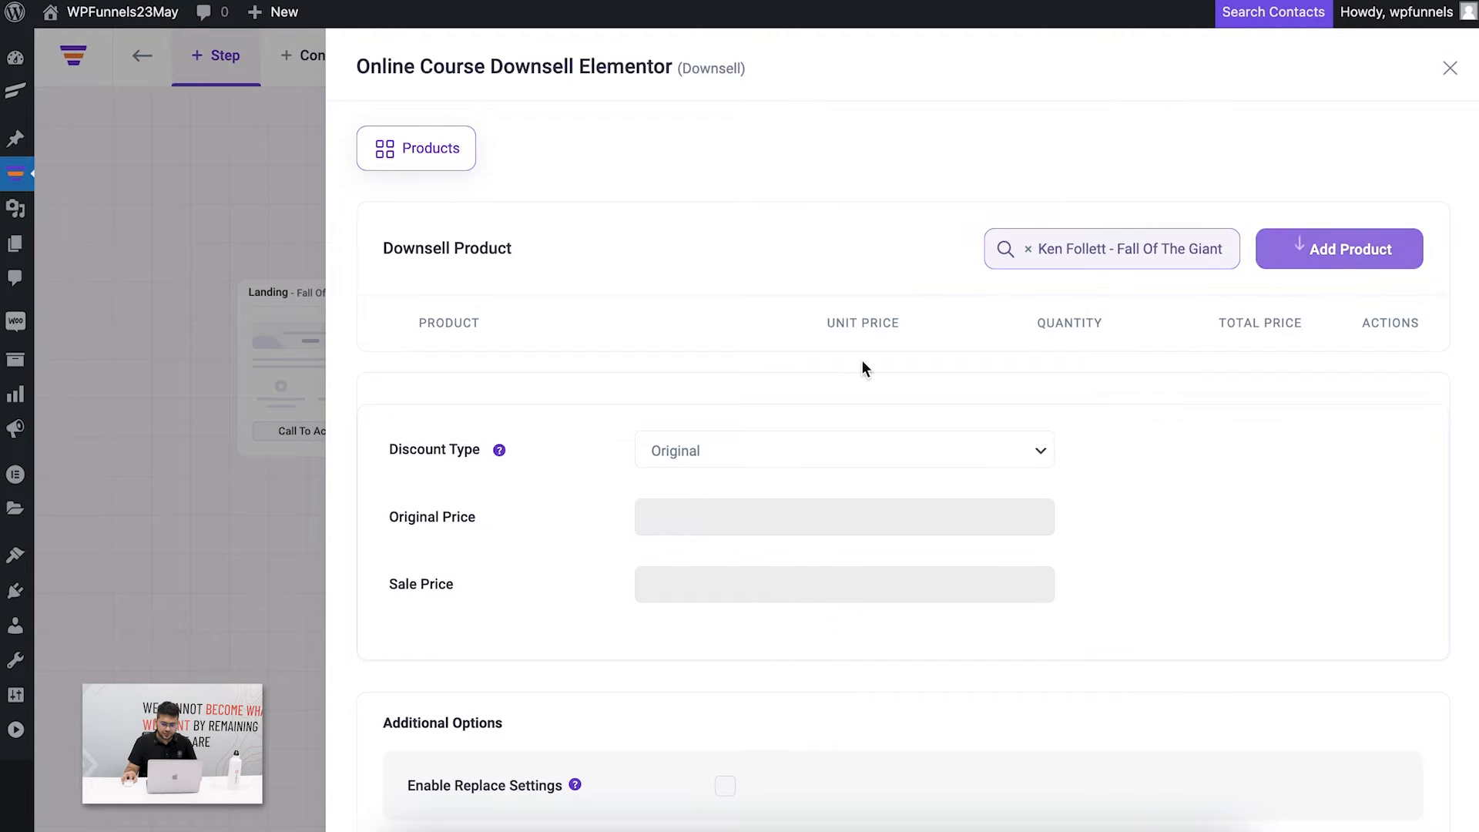
pyautogui.scroll(-3, 1258, 522)
pyautogui.click(1368, 792)
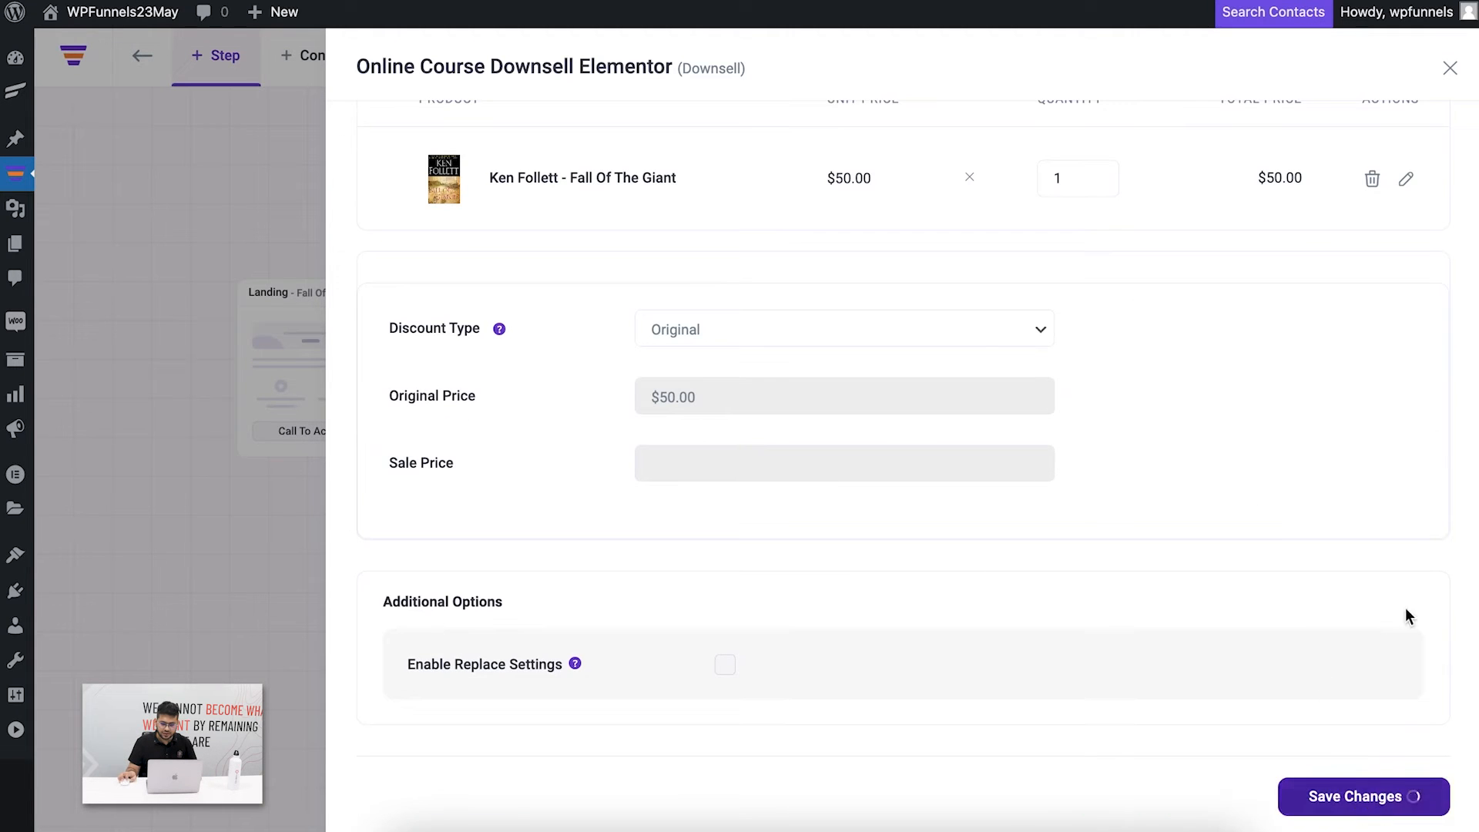
pyautogui.click(1448, 69)
# Preview the Downsell page and examine its headline, course offer, price and accept and decline options.
pyautogui.click(1071, 520)
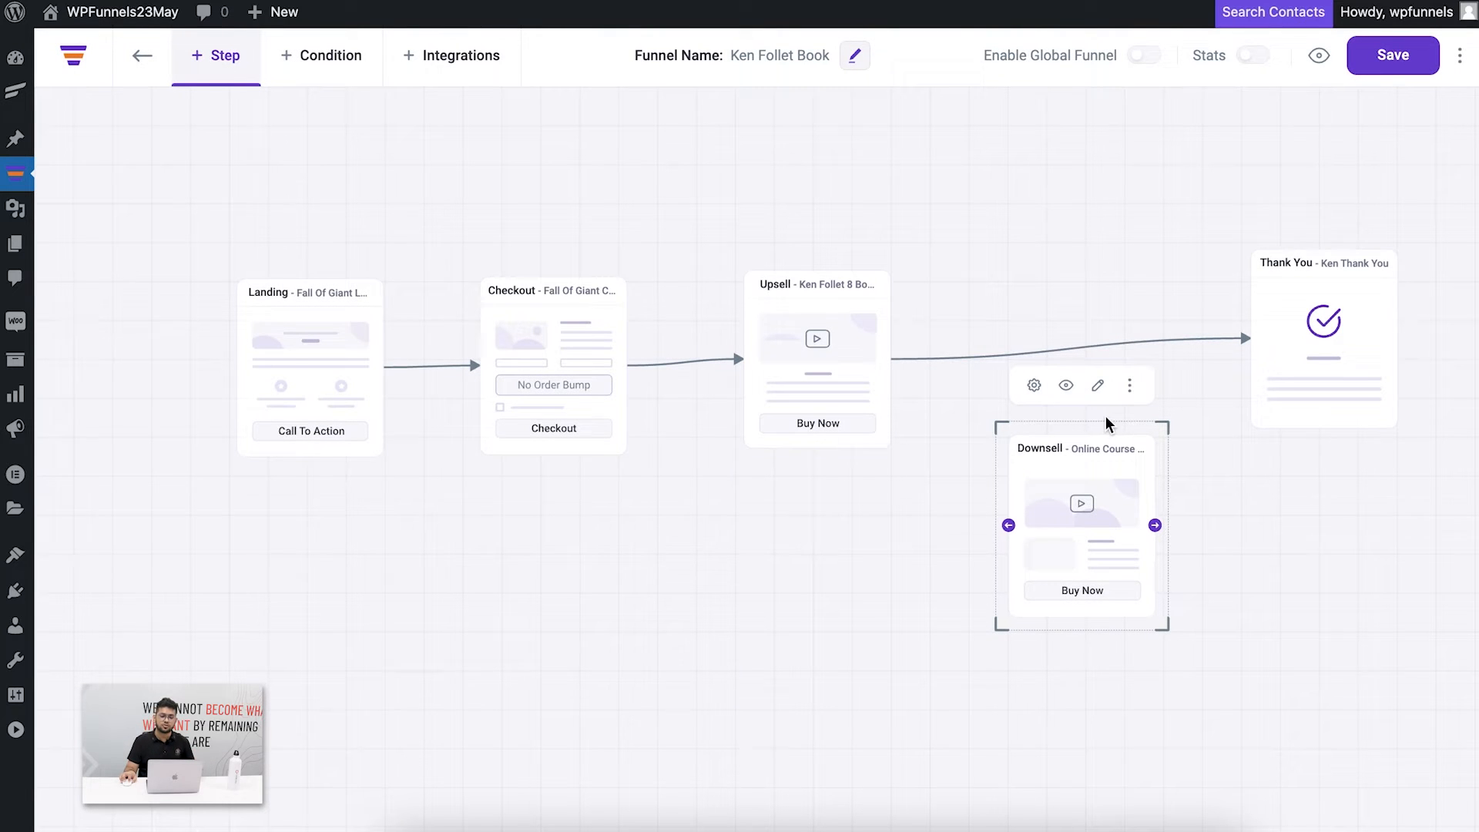
pyautogui.click(1069, 389)
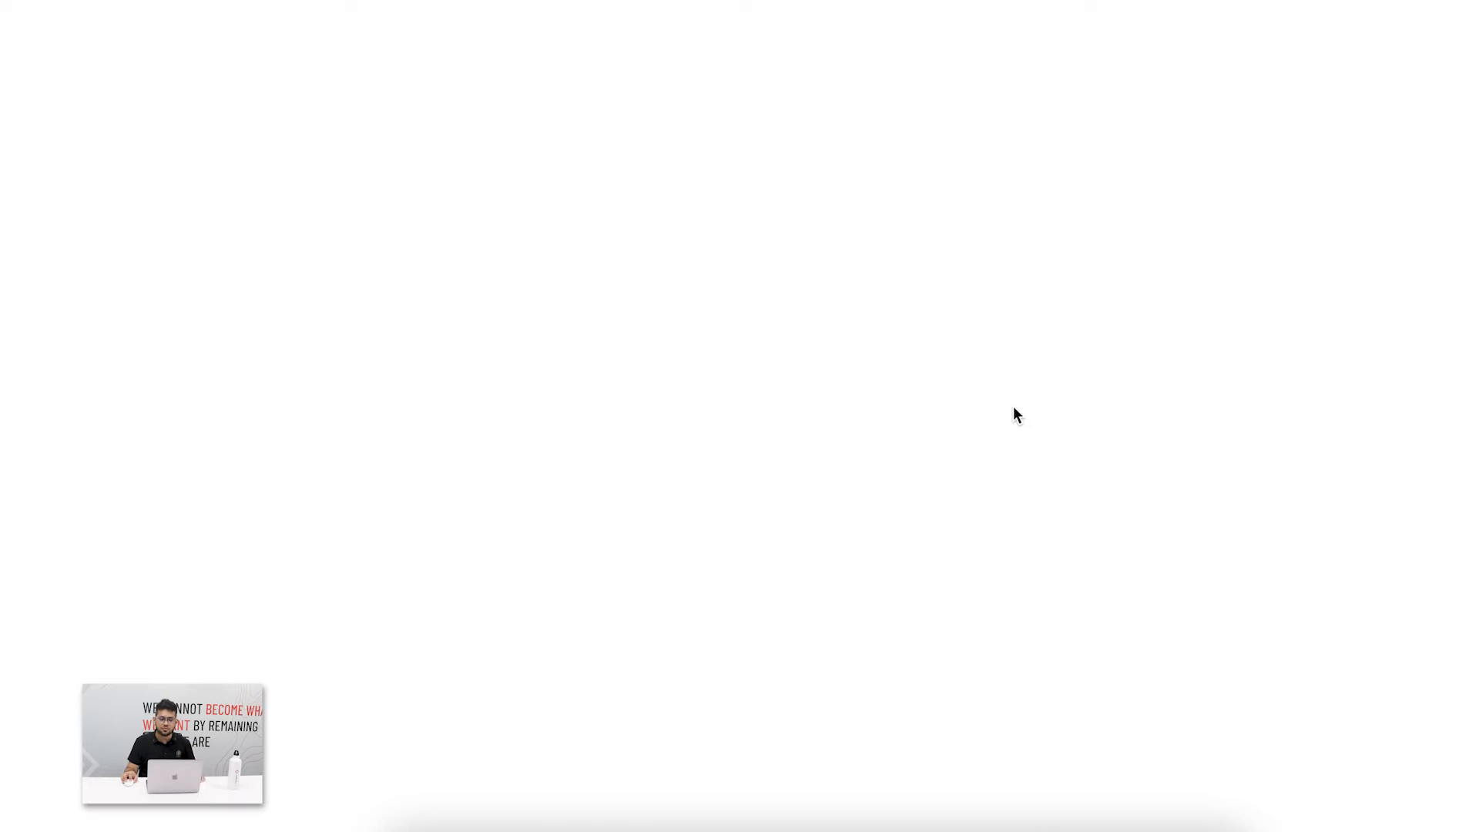
pyautogui.scroll(-6, 826, 530)
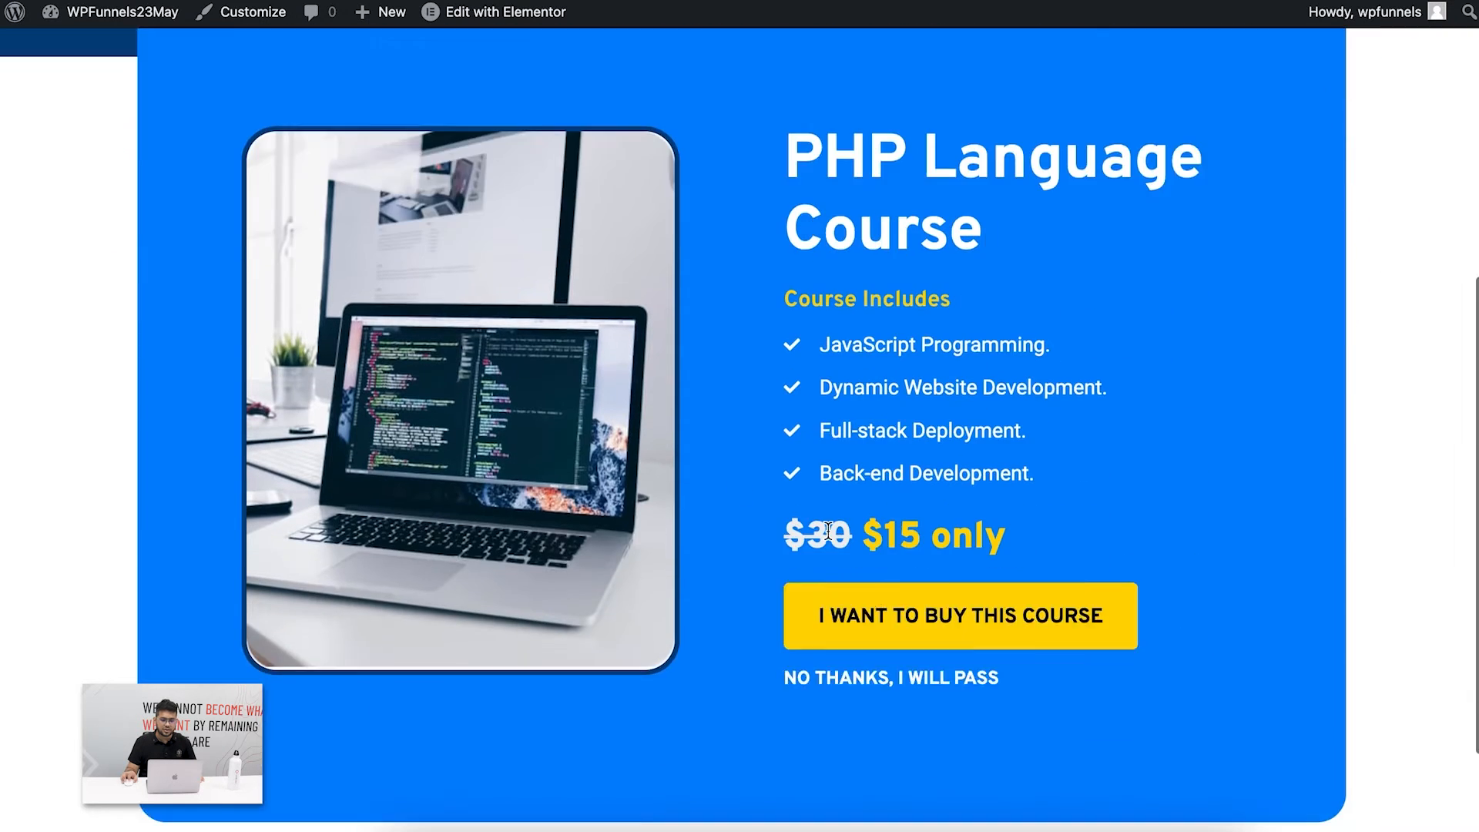
pyautogui.scroll(8, 774, 412)
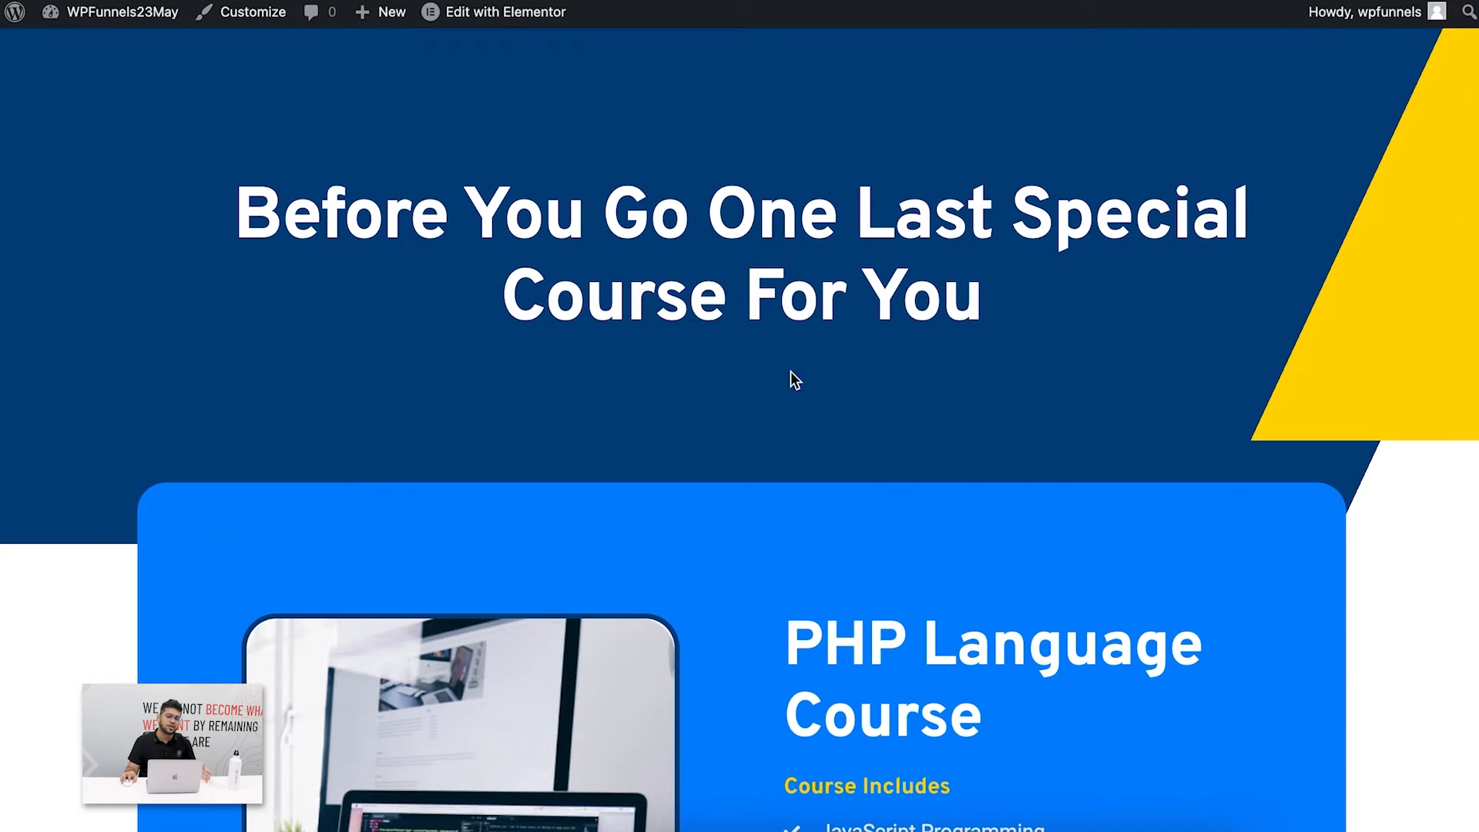
pyautogui.scroll(-5, 1009, 439)
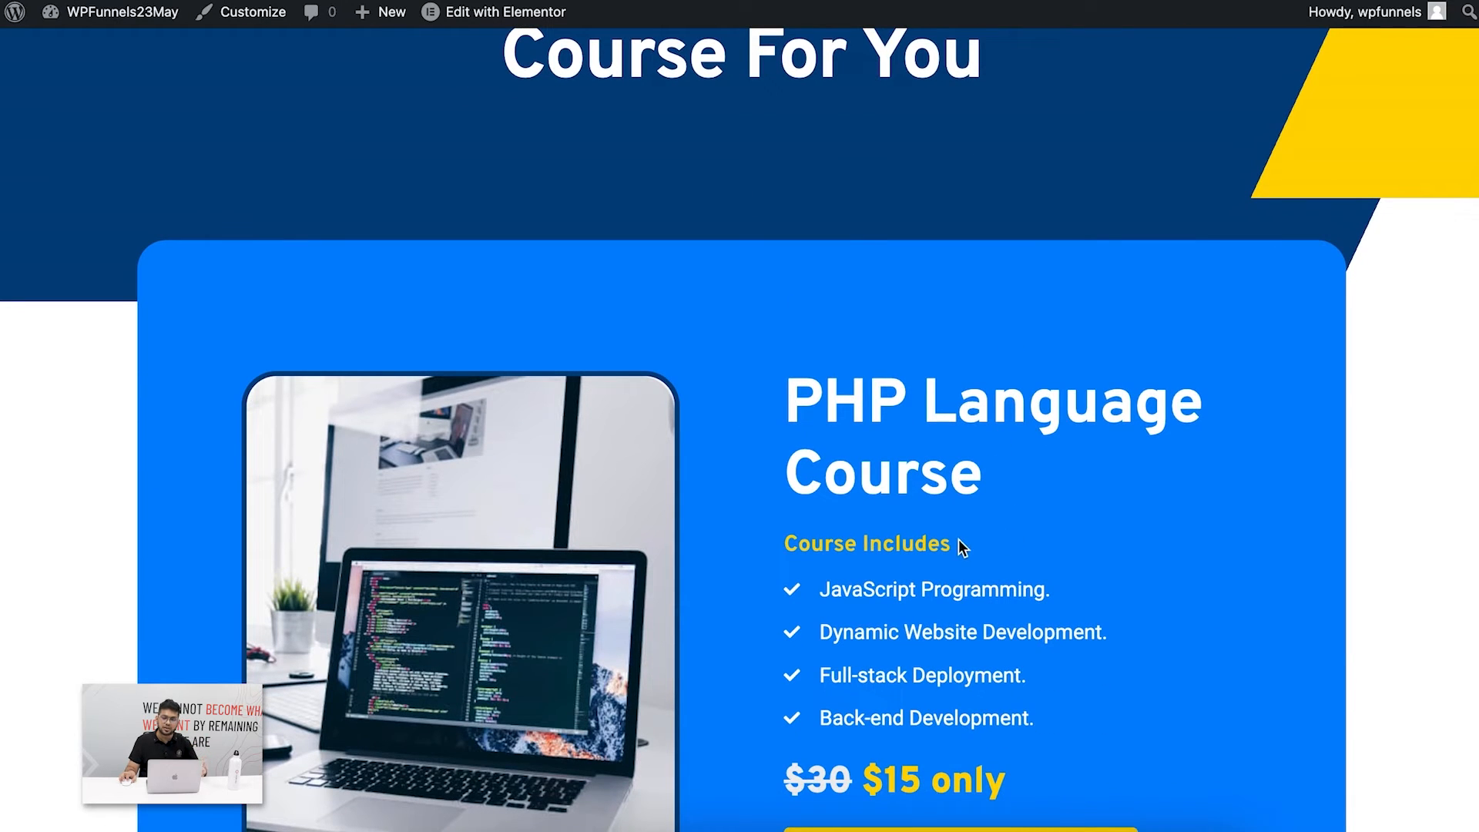
pyautogui.scroll(-5, 963, 539)
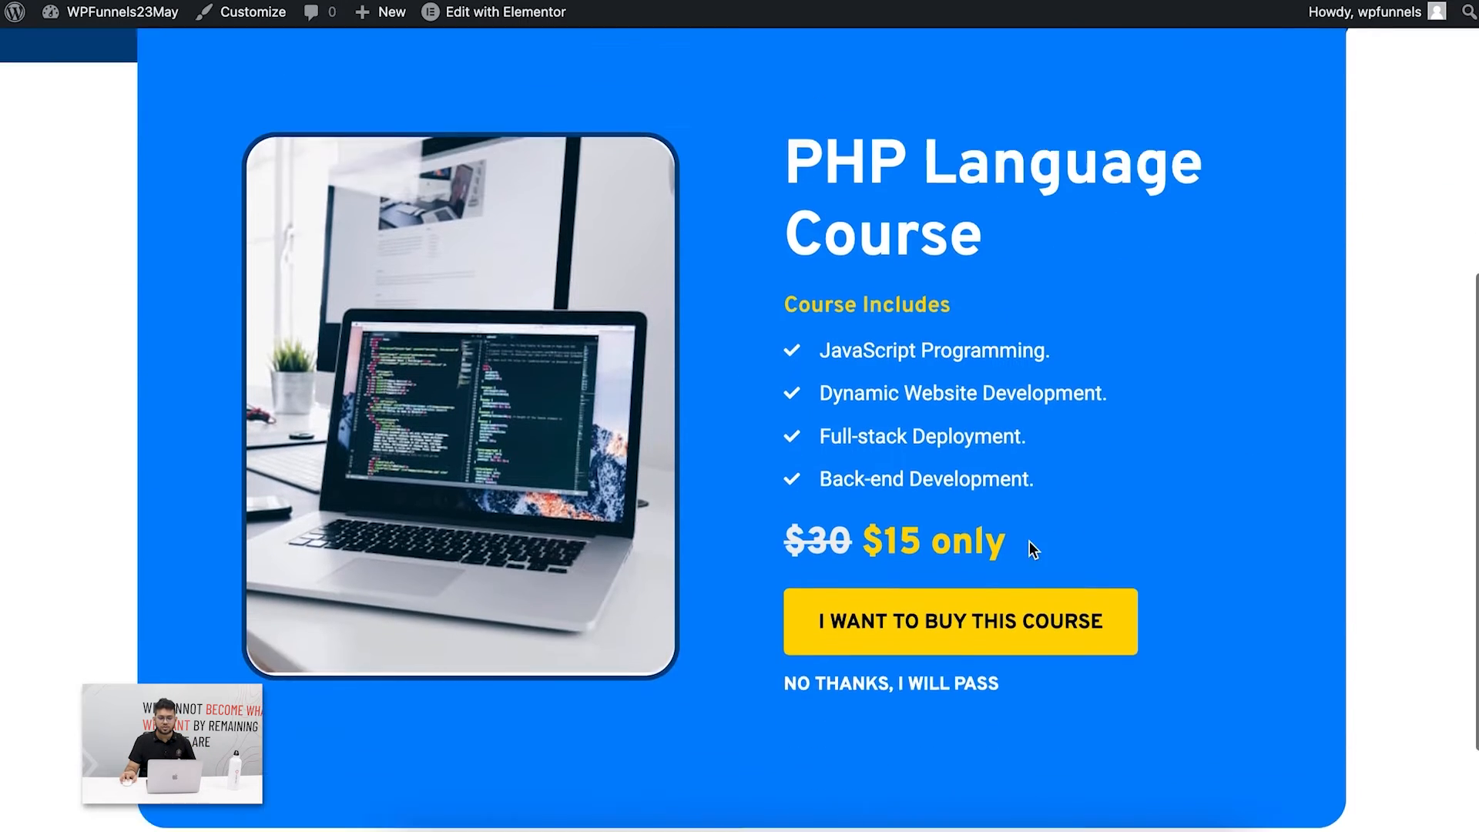
pyautogui.scroll(-3, 1029, 541)
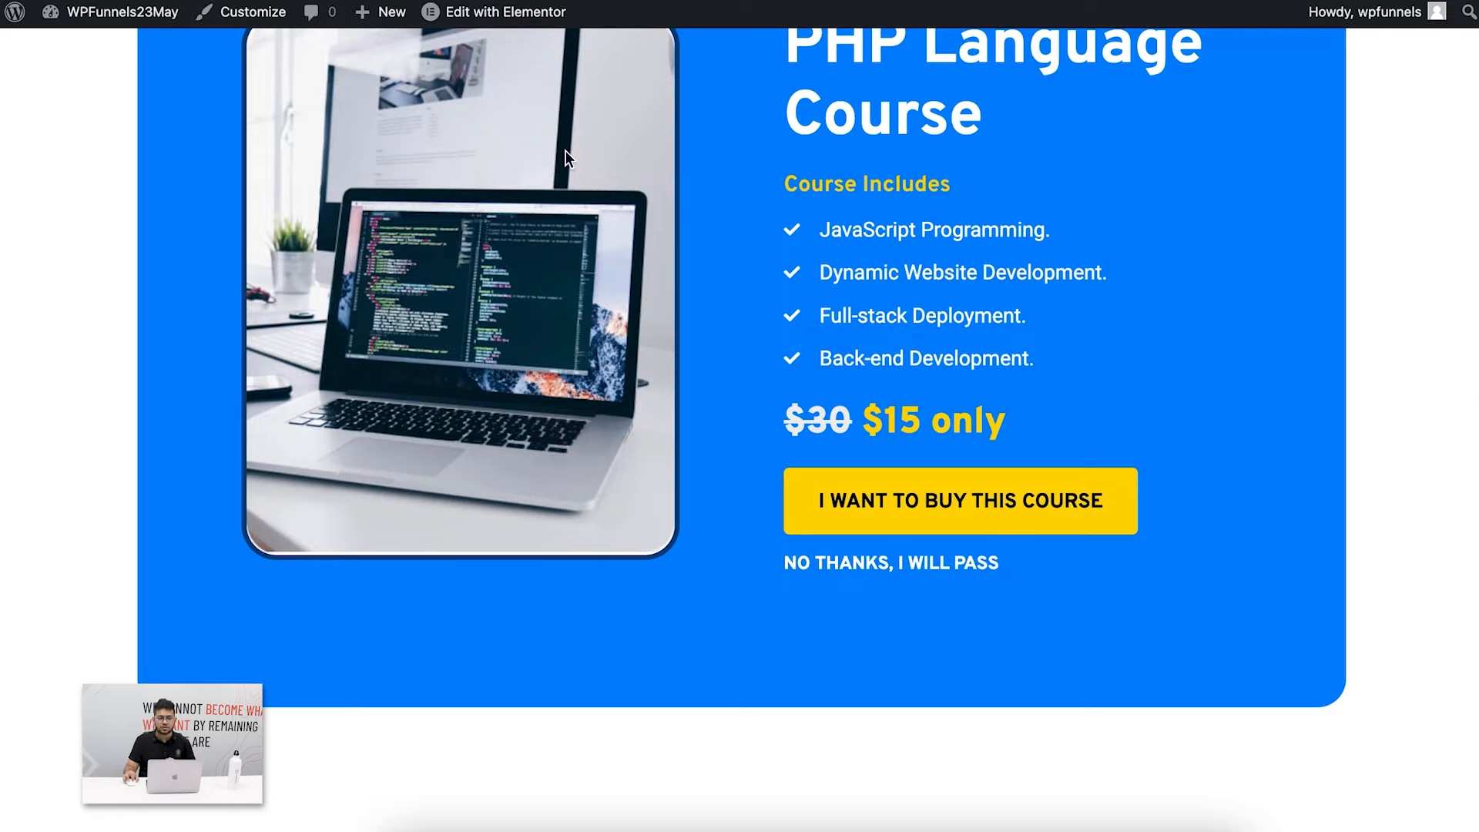
pyautogui.scroll(2, 1021, 241)
pyautogui.scroll(2, 1022, 241)
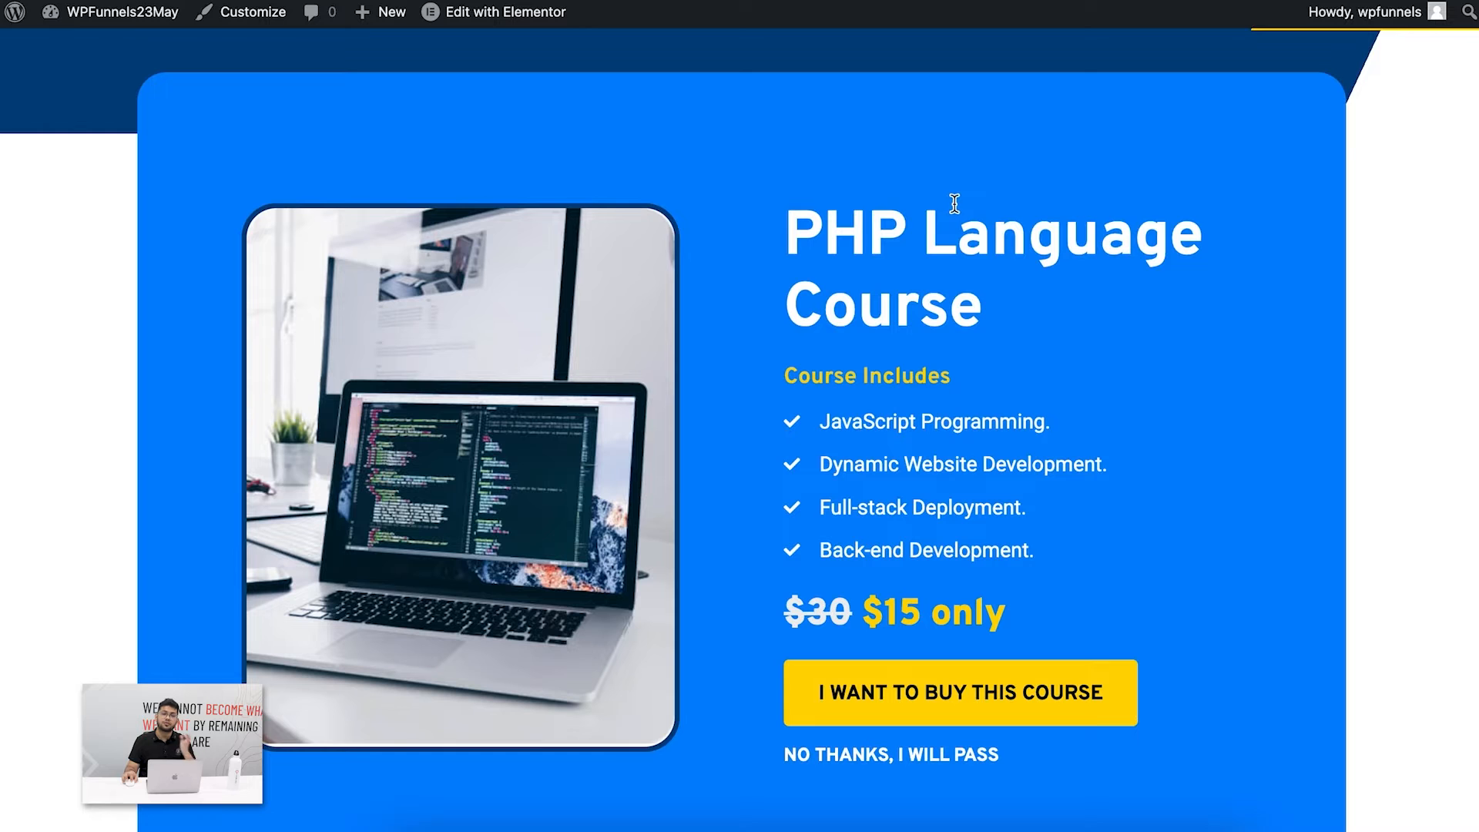
pyautogui.scroll(5, 955, 202)
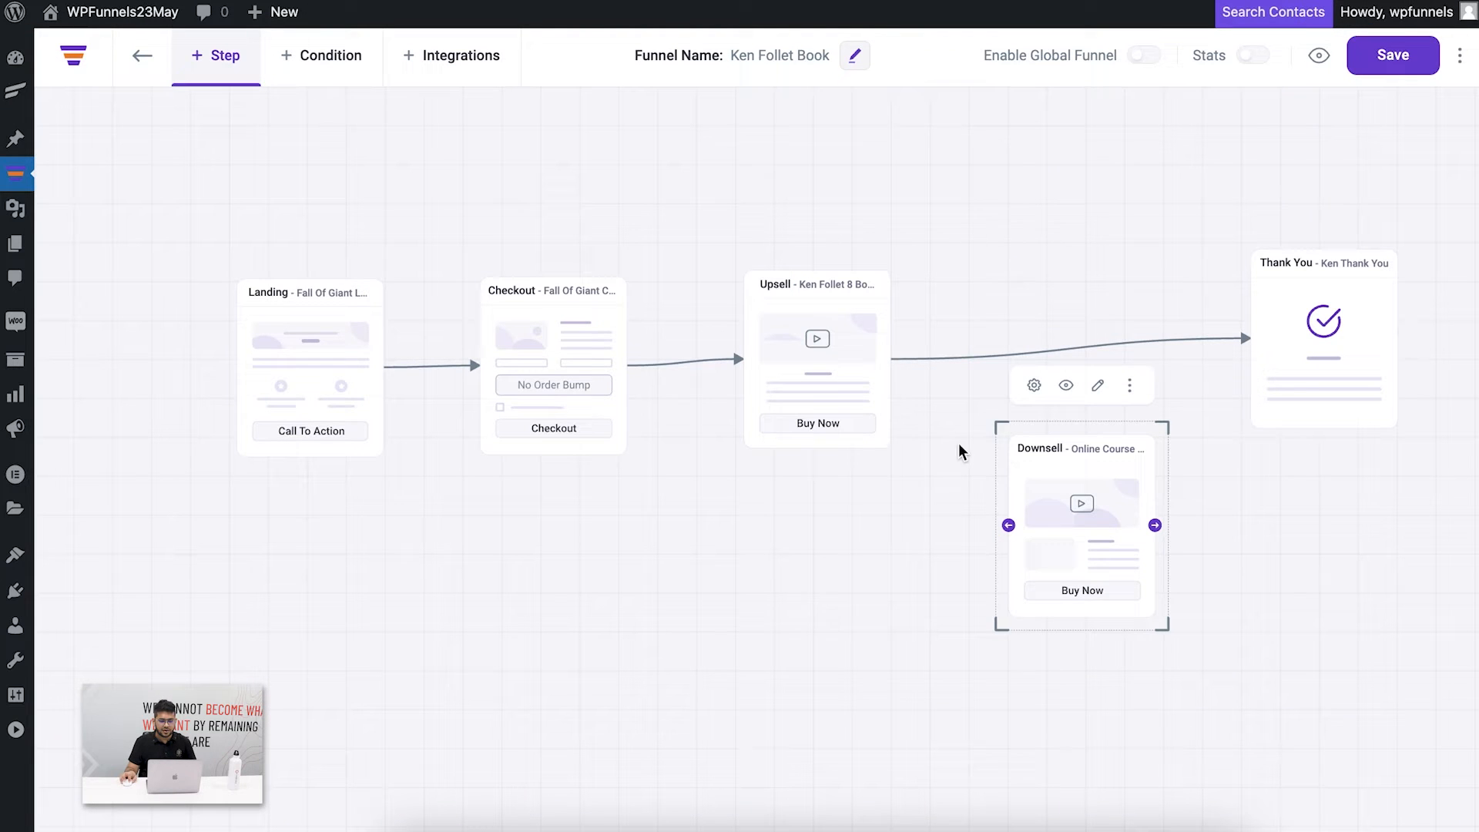
# Add a condition node between Upsell and Thank You and connect the Upsell step's output to it.
pyautogui.click(842, 514)
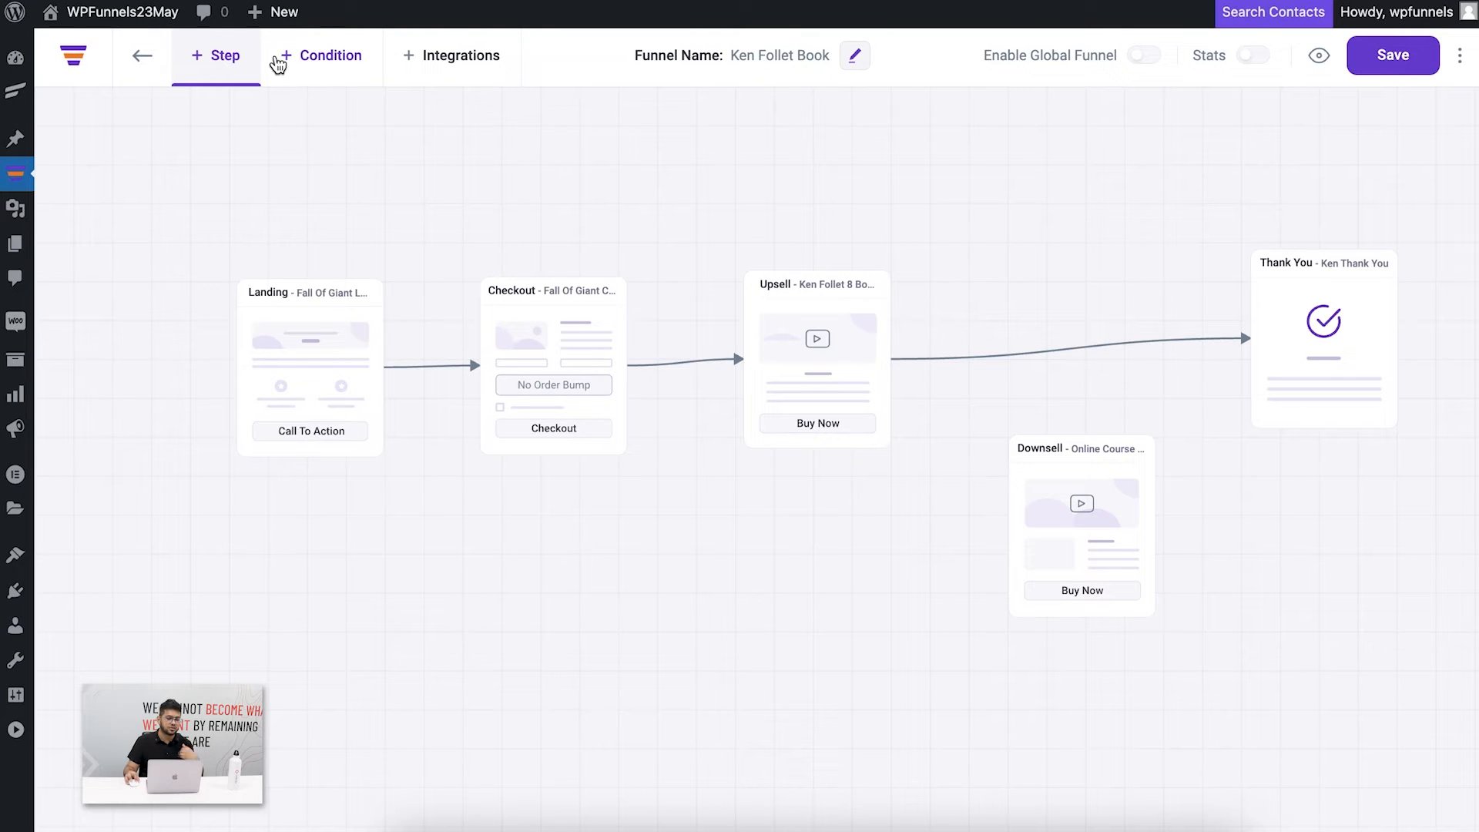
pyautogui.click(311, 64)
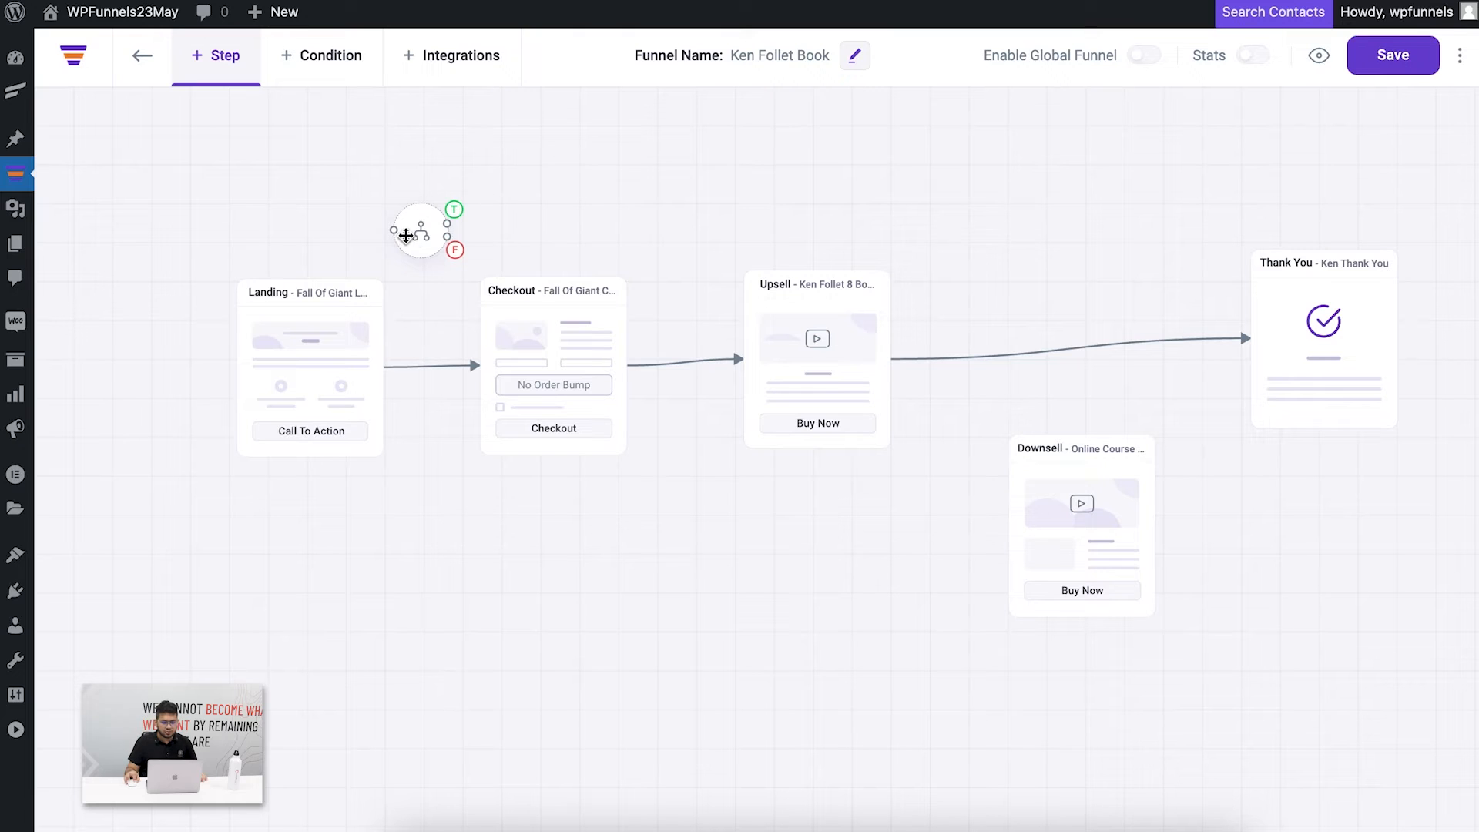
pyautogui.moveTo(413, 231)
pyautogui.mouseDown()
pyautogui.moveTo(788, 274)
pyautogui.moveTo(1040, 344)
pyautogui.moveTo(1007, 349)
pyautogui.mouseUp()
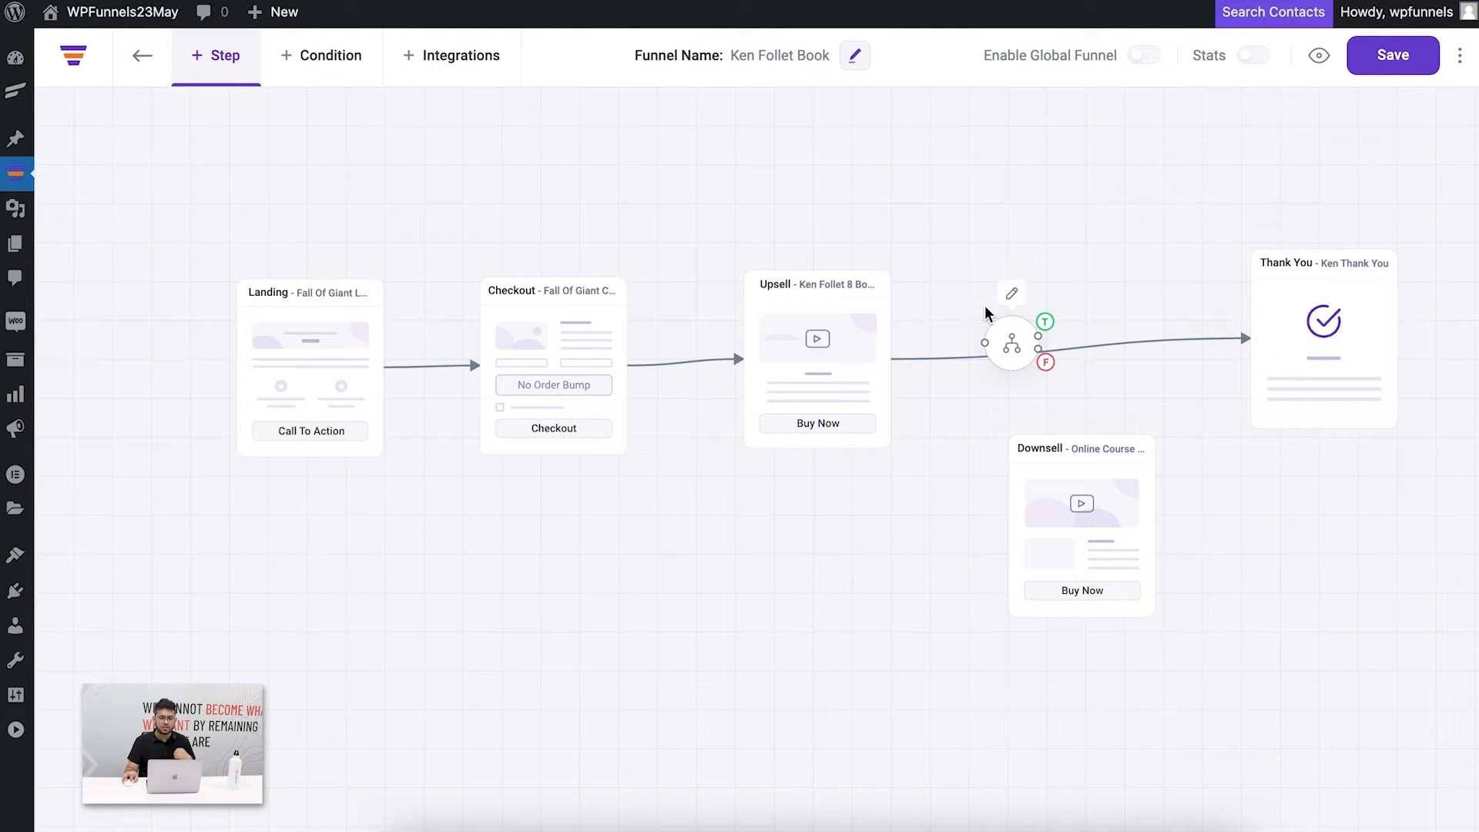
pyautogui.click(842, 348)
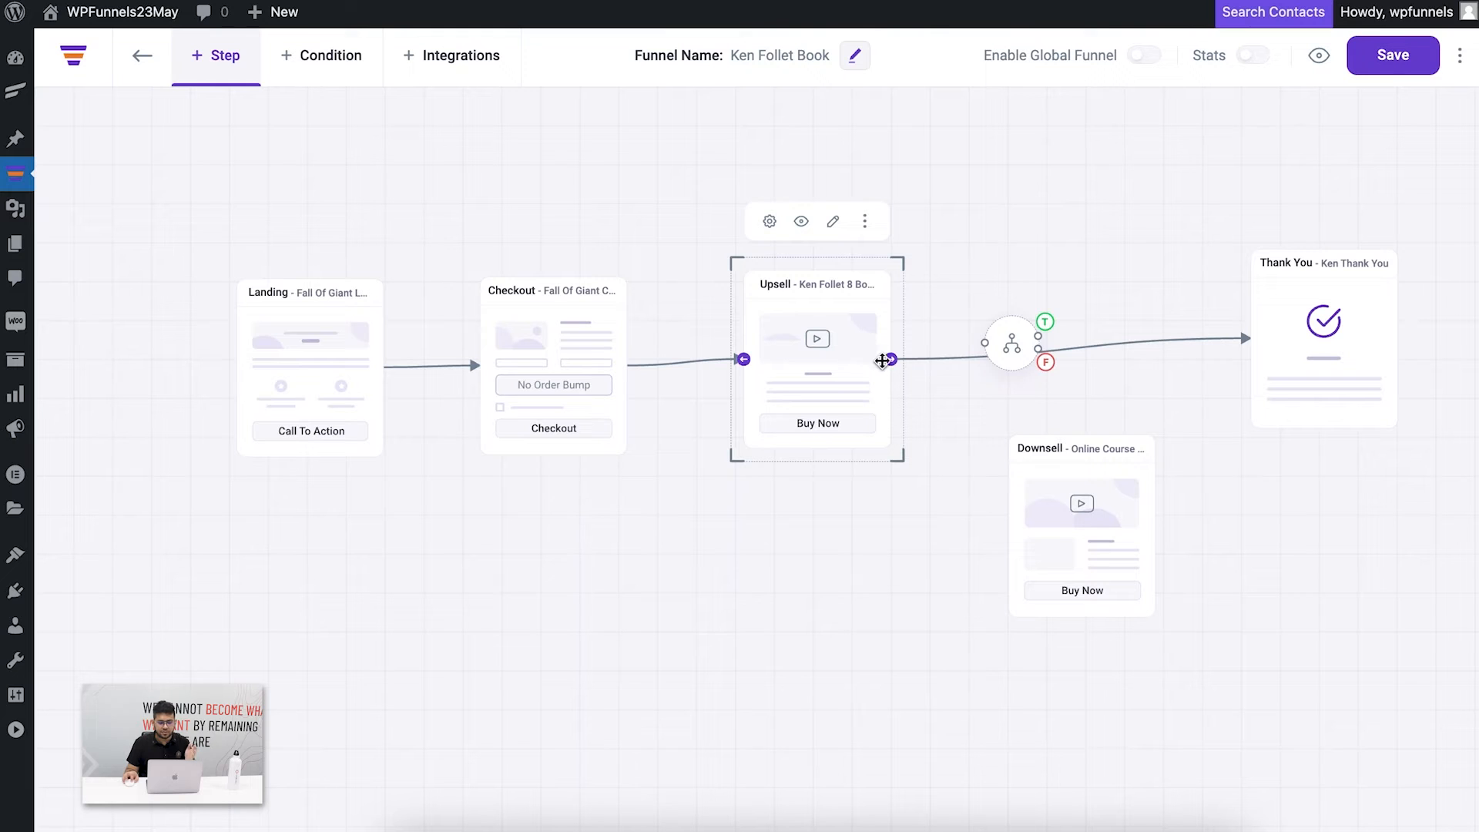
pyautogui.moveTo(892, 359); pyautogui.dragTo(994, 345)
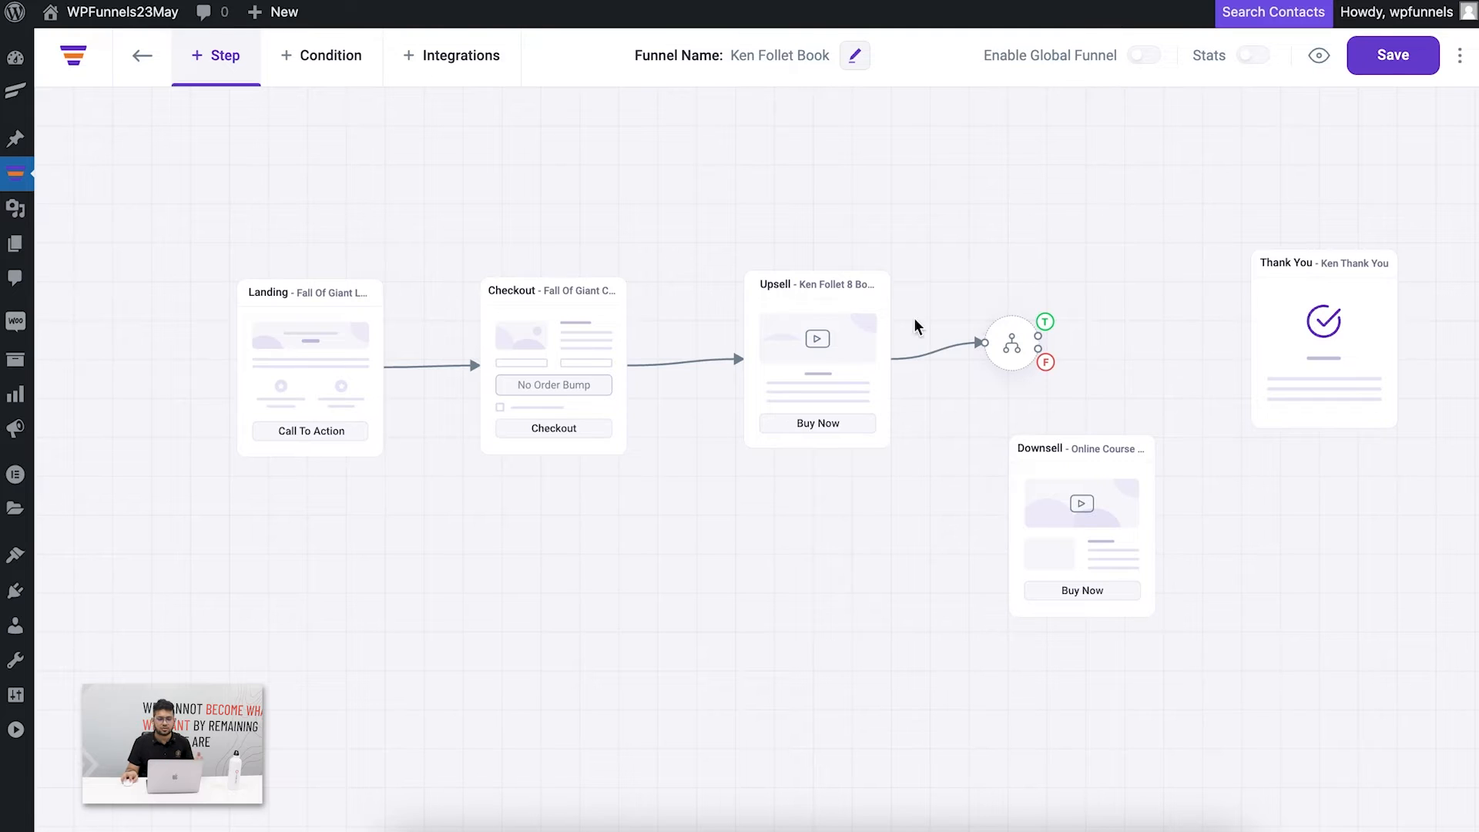
# Set the condition node's rule to Upsell Is Accepted and save it.
pyautogui.click(1017, 344)
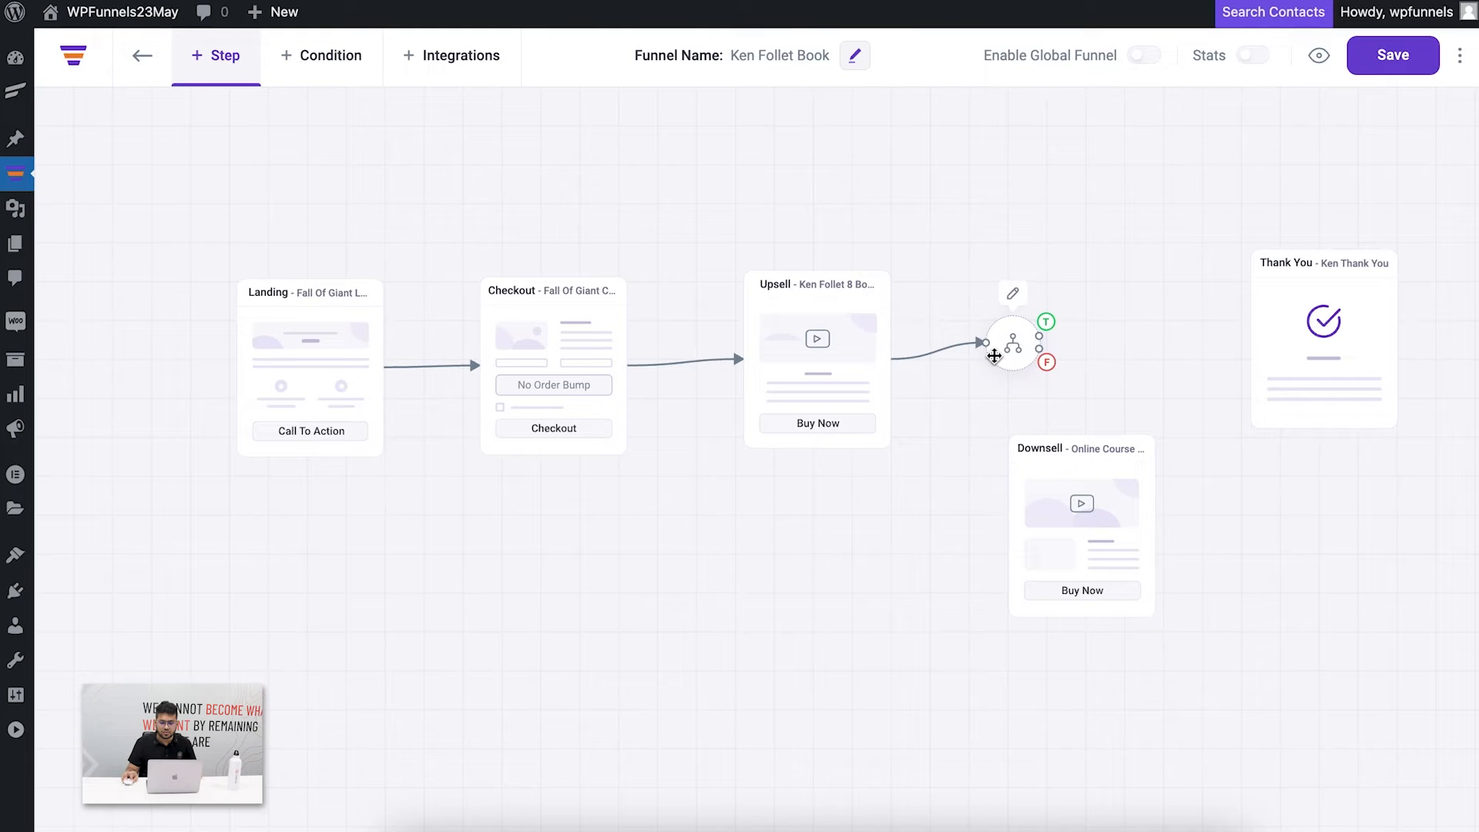
pyautogui.click(1013, 296)
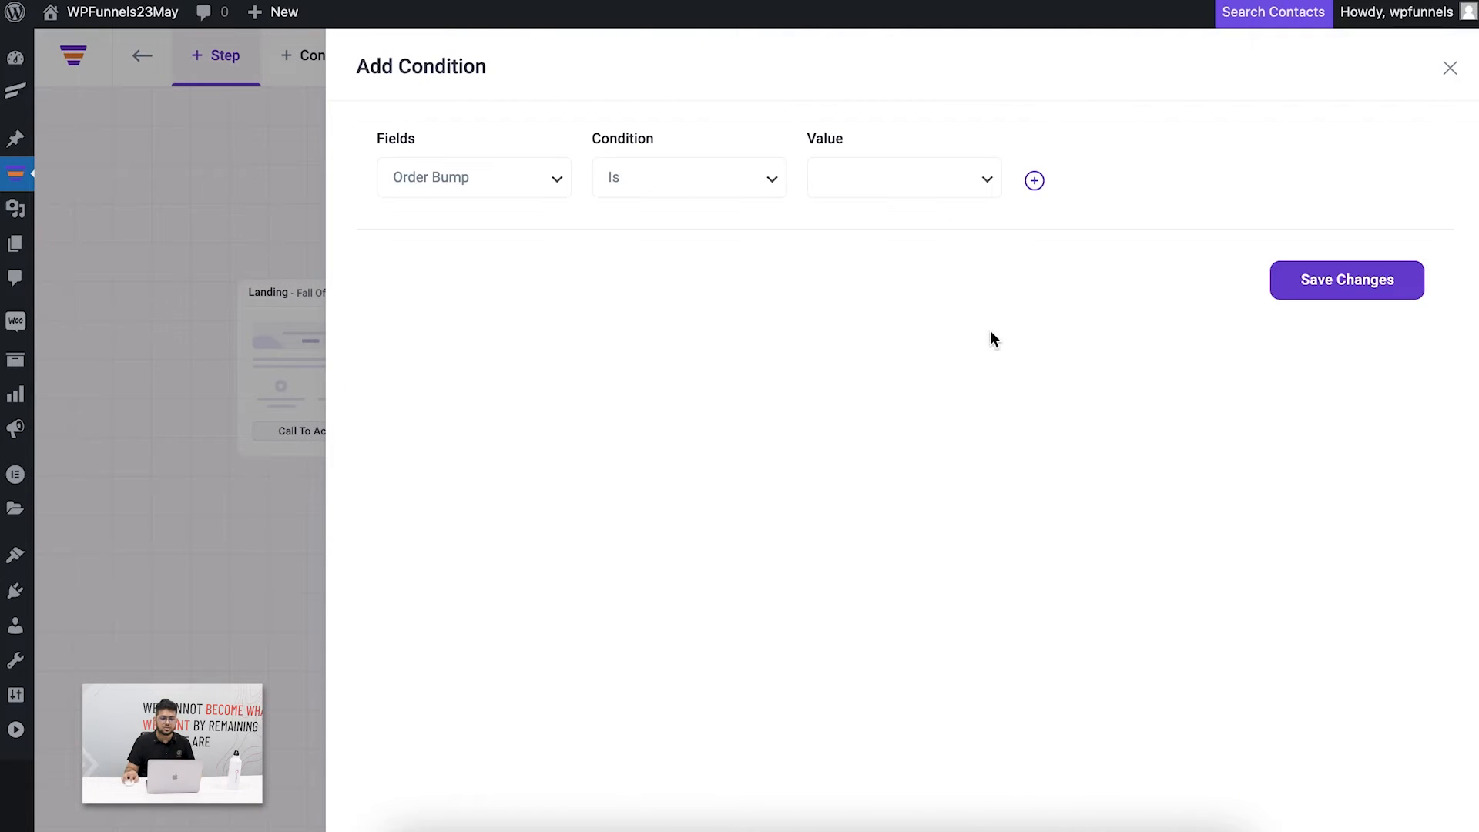
pyautogui.click(450, 184)
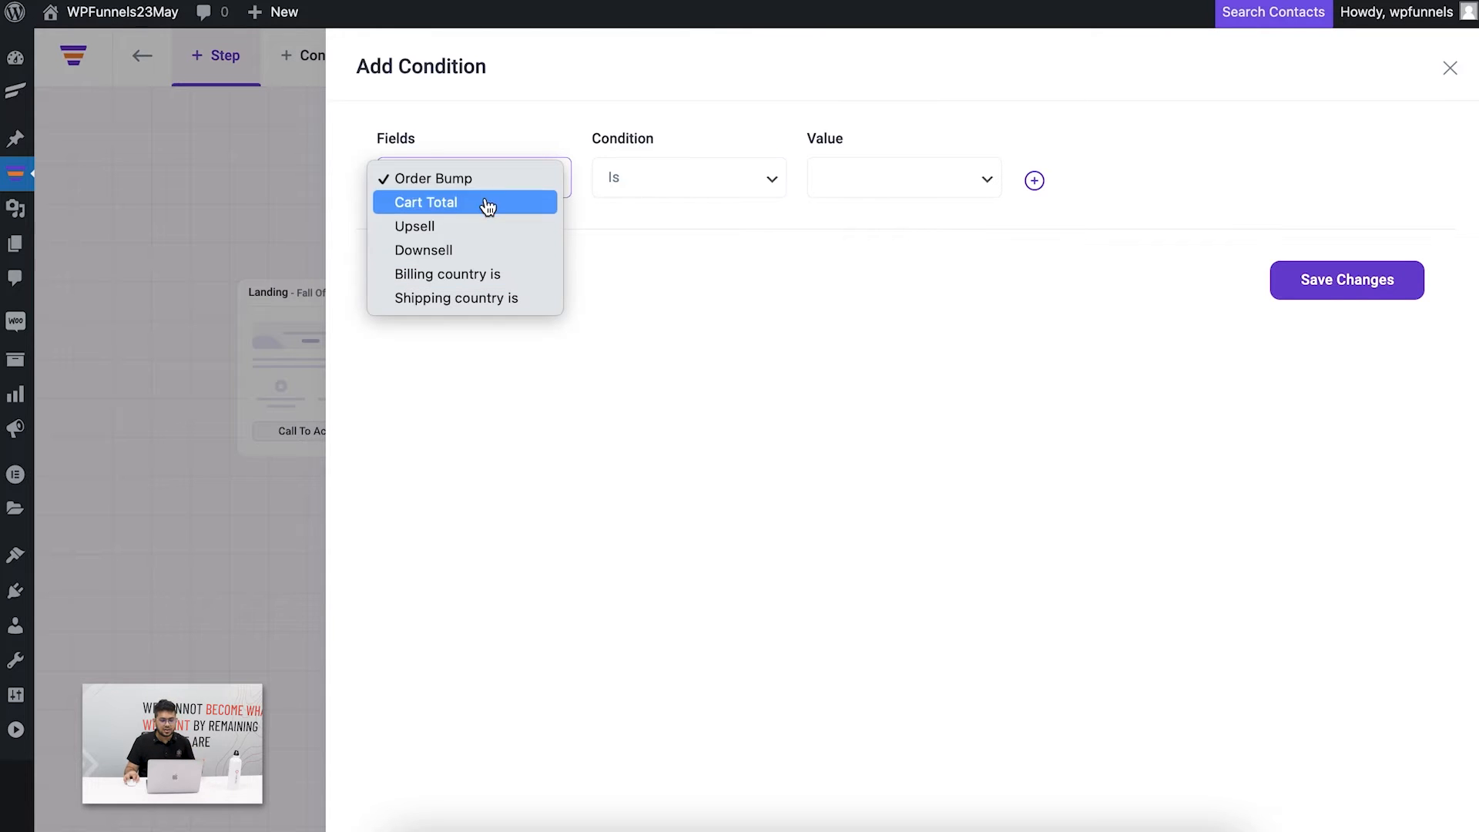
pyautogui.click(488, 227)
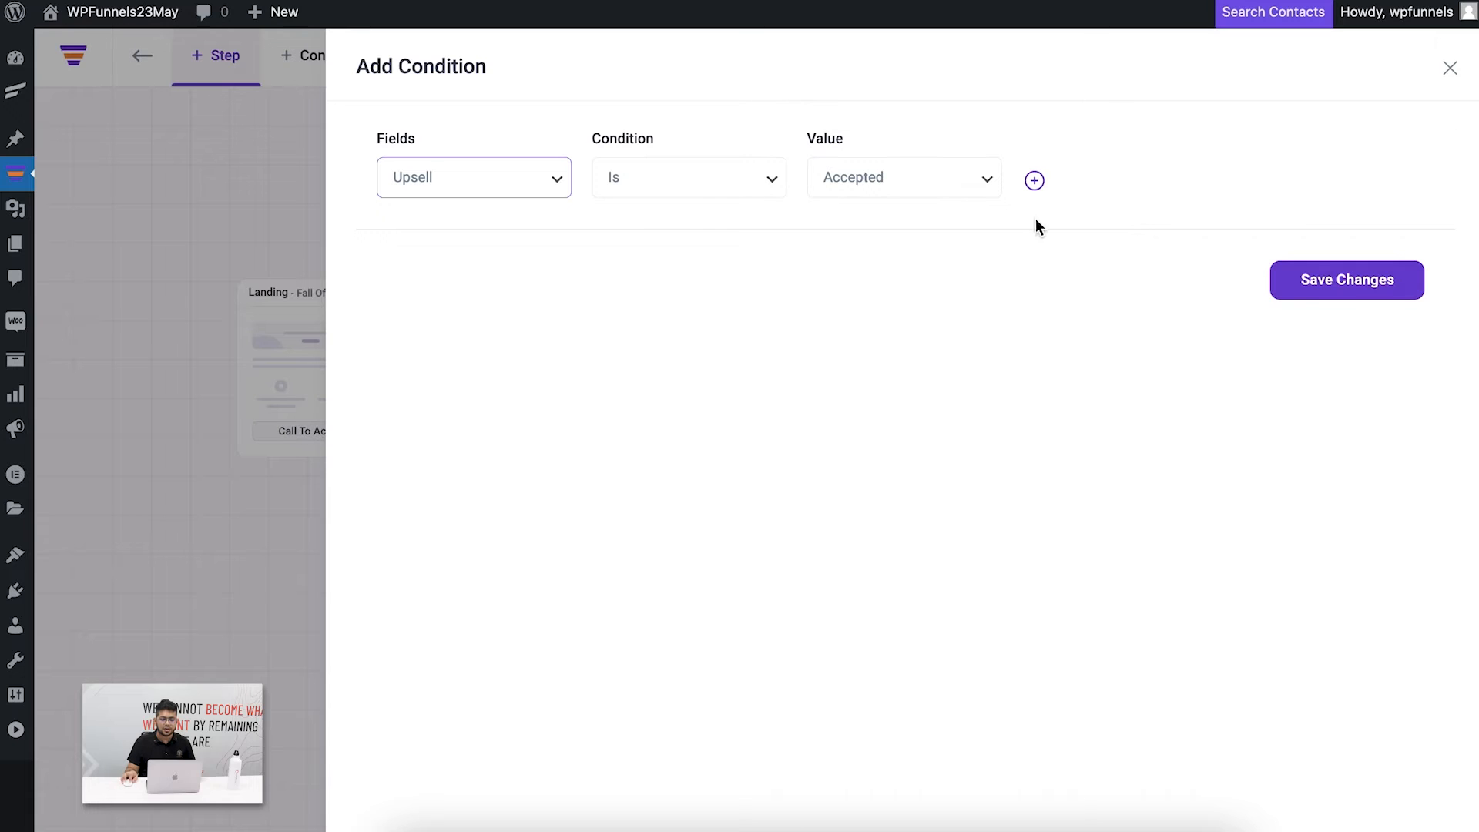
pyautogui.click(1299, 294)
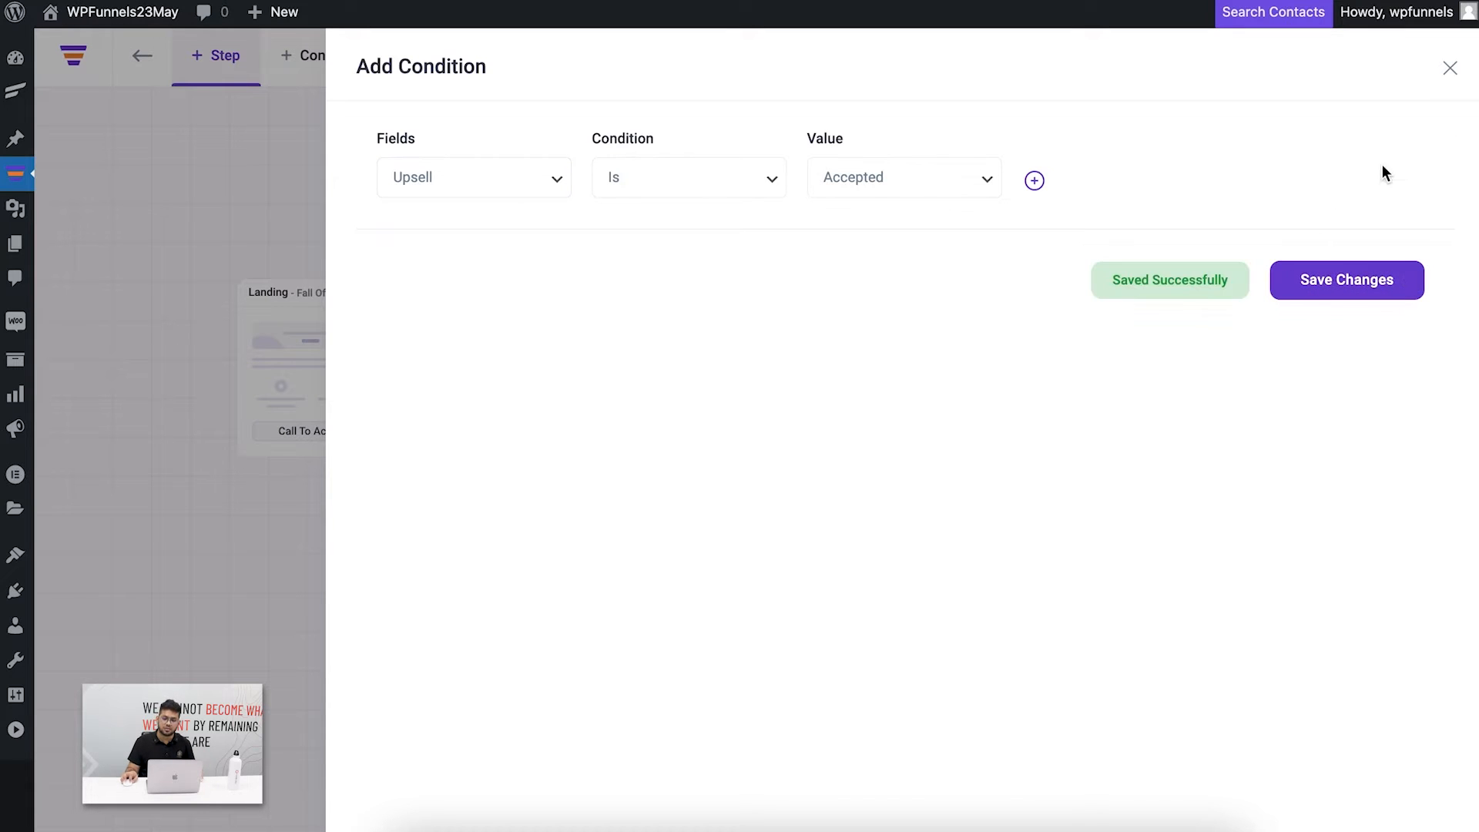
pyautogui.click(1451, 70)
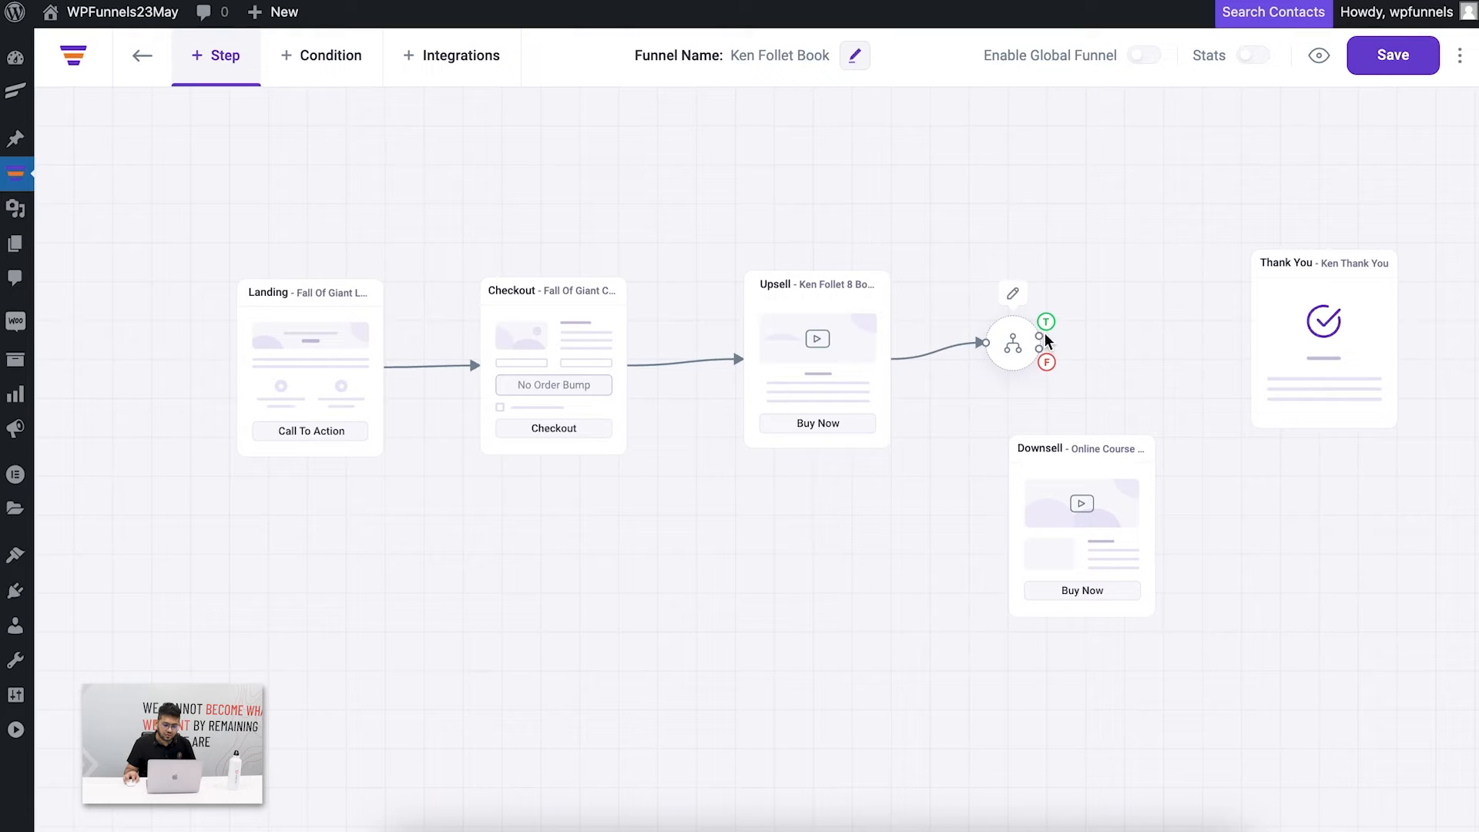
# Connect the condition node's true branch to the Thank You step.
pyautogui.moveTo(1042, 336); pyautogui.dragTo(1318, 318)
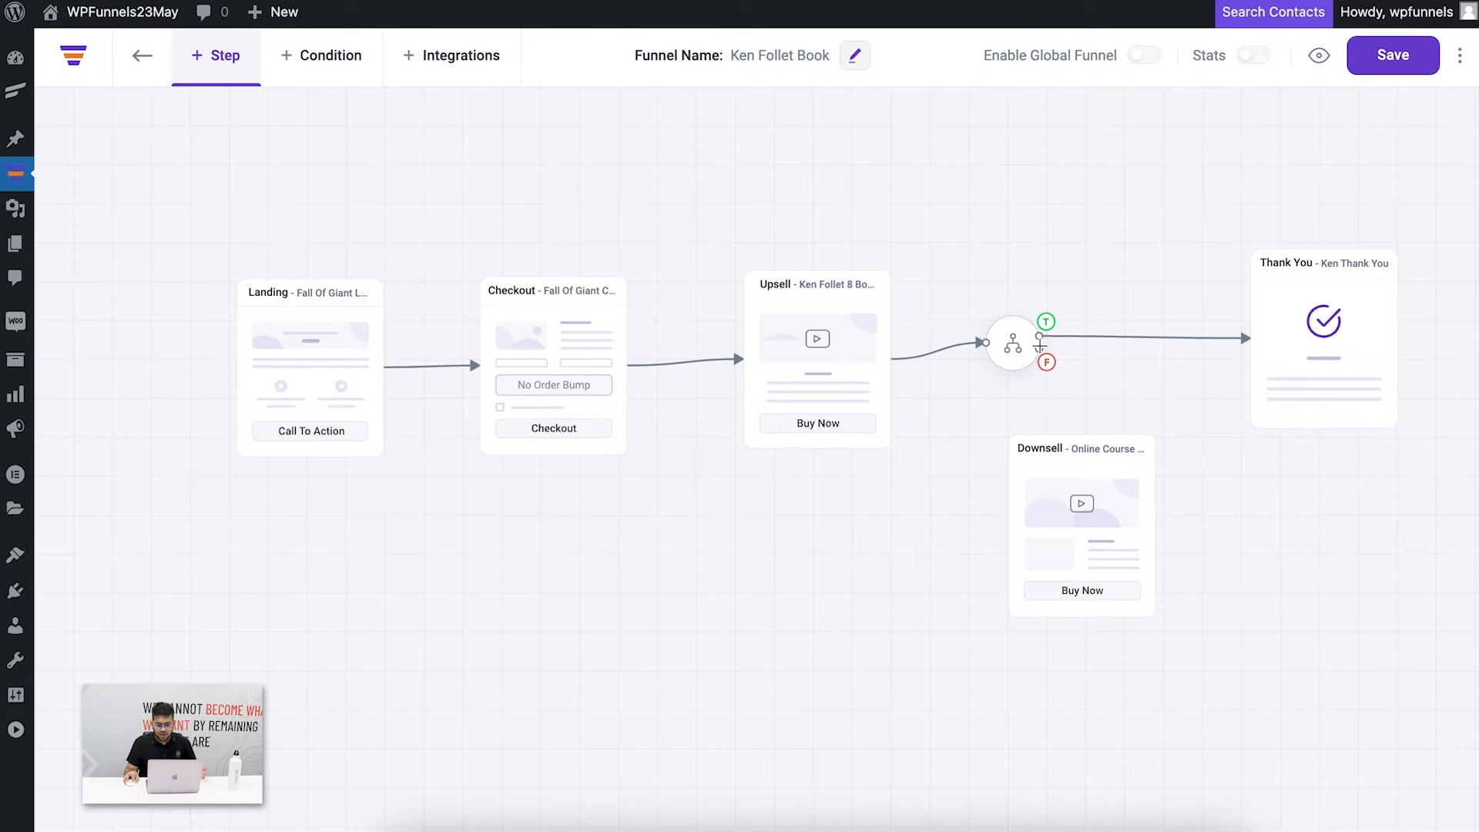
# Connect the condition node's false branch to the Downsell step and reposition Downsell closer to the condition node.
pyautogui.moveTo(1039, 348); pyautogui.dragTo(1307, 595)
pyautogui.moveTo(1324, 374); pyautogui.dragTo(1374, 348)
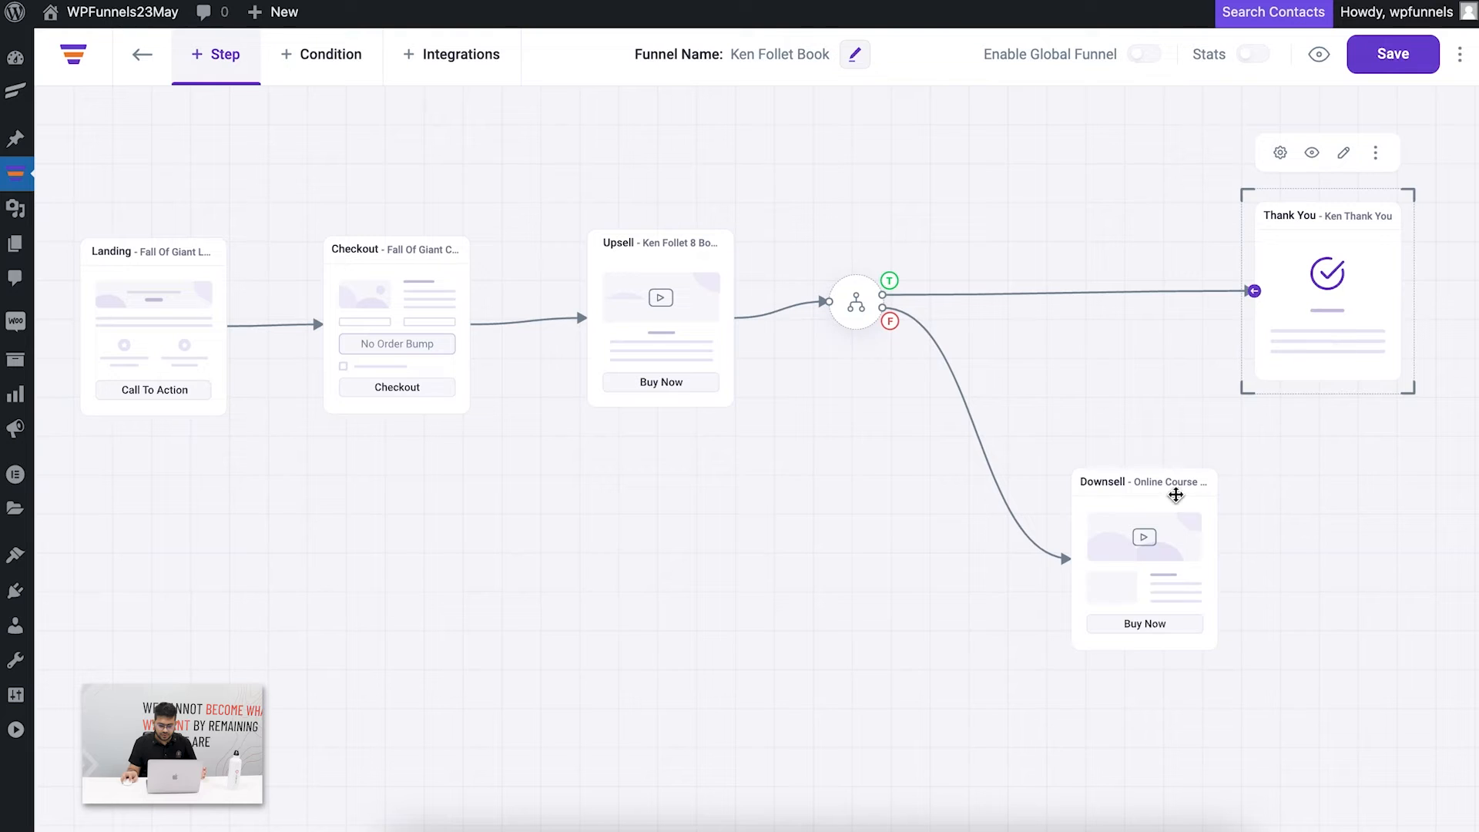
pyautogui.moveTo(1149, 504); pyautogui.dragTo(1097, 432)
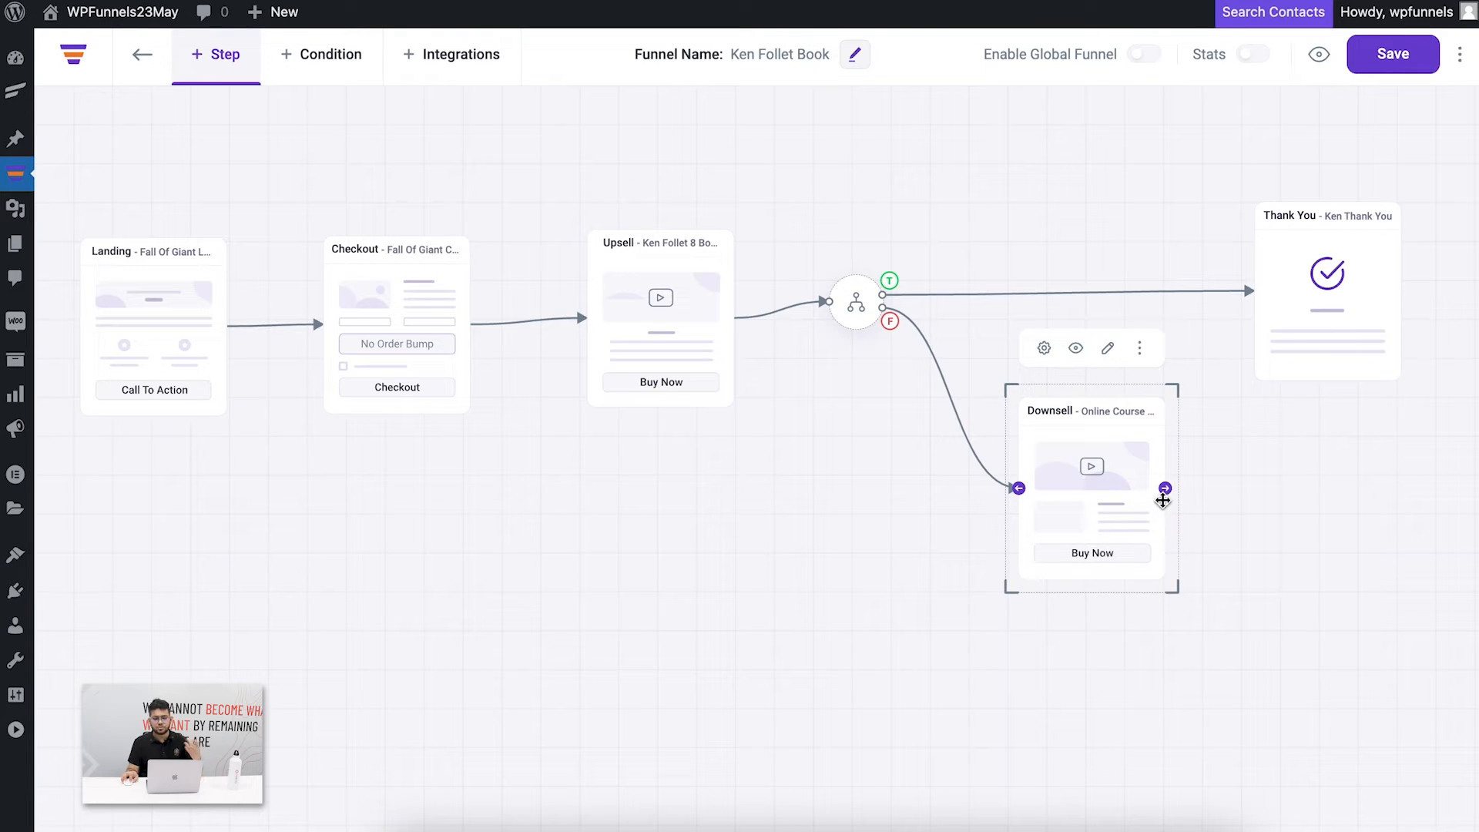
# Connect the Downsell step's output to the Thank You step and save the funnel.
pyautogui.moveTo(1166, 488); pyautogui.dragTo(1275, 306)
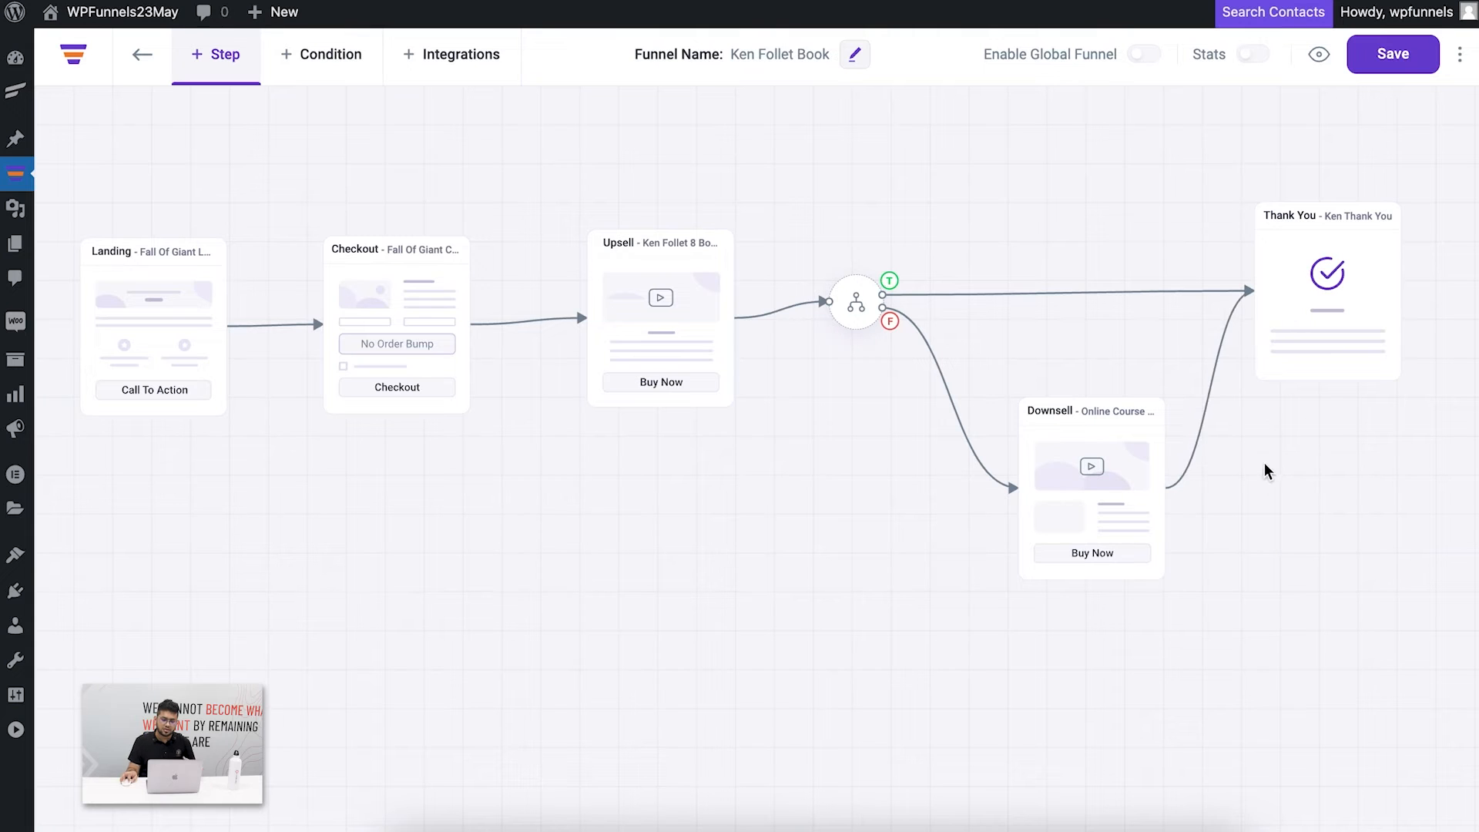
pyautogui.click(1384, 66)
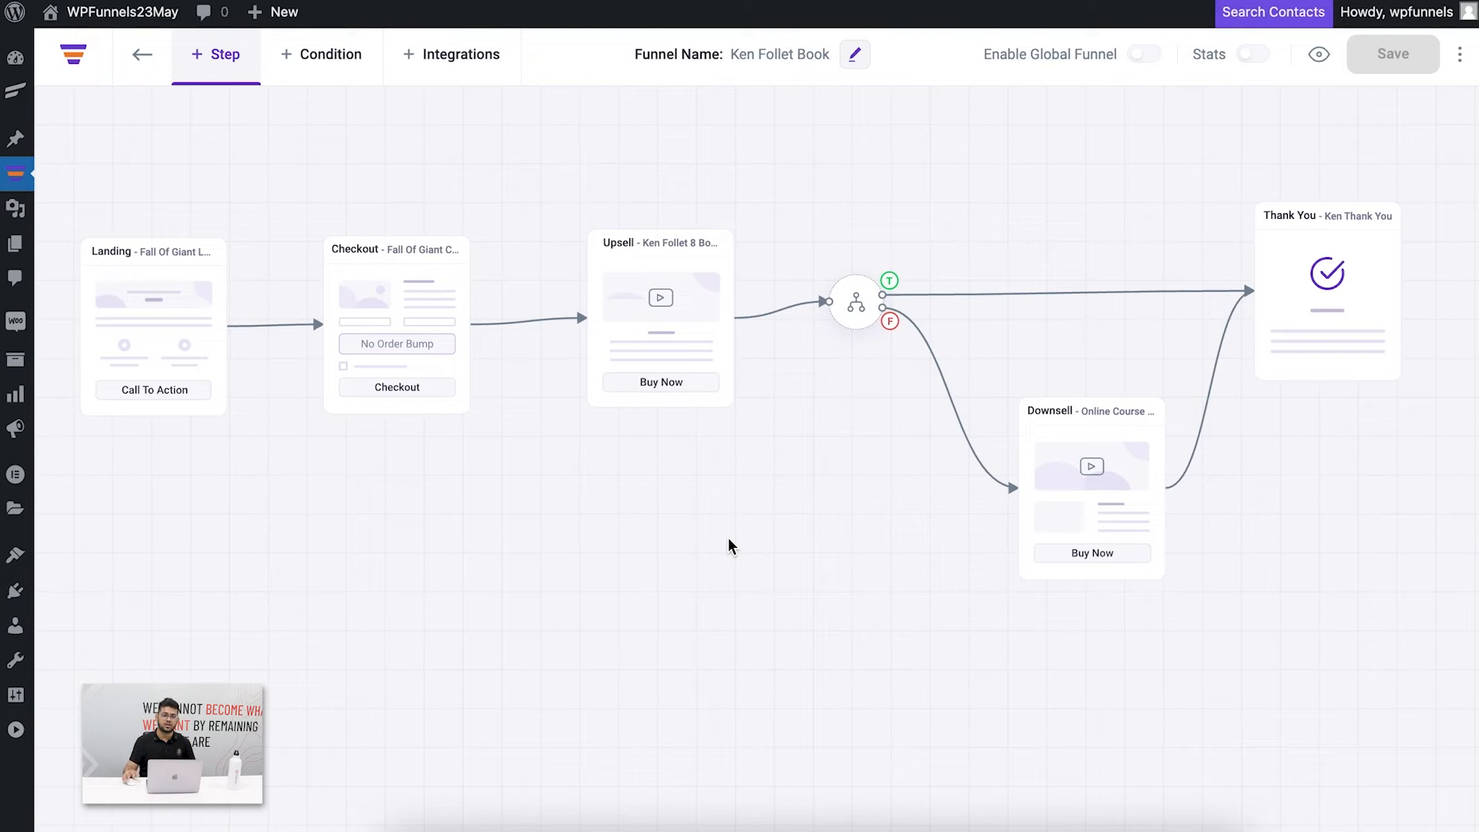
# Preview the funnel from its landing page and place a test order for the Fall Of The Giant book.
pyautogui.click(1322, 66)
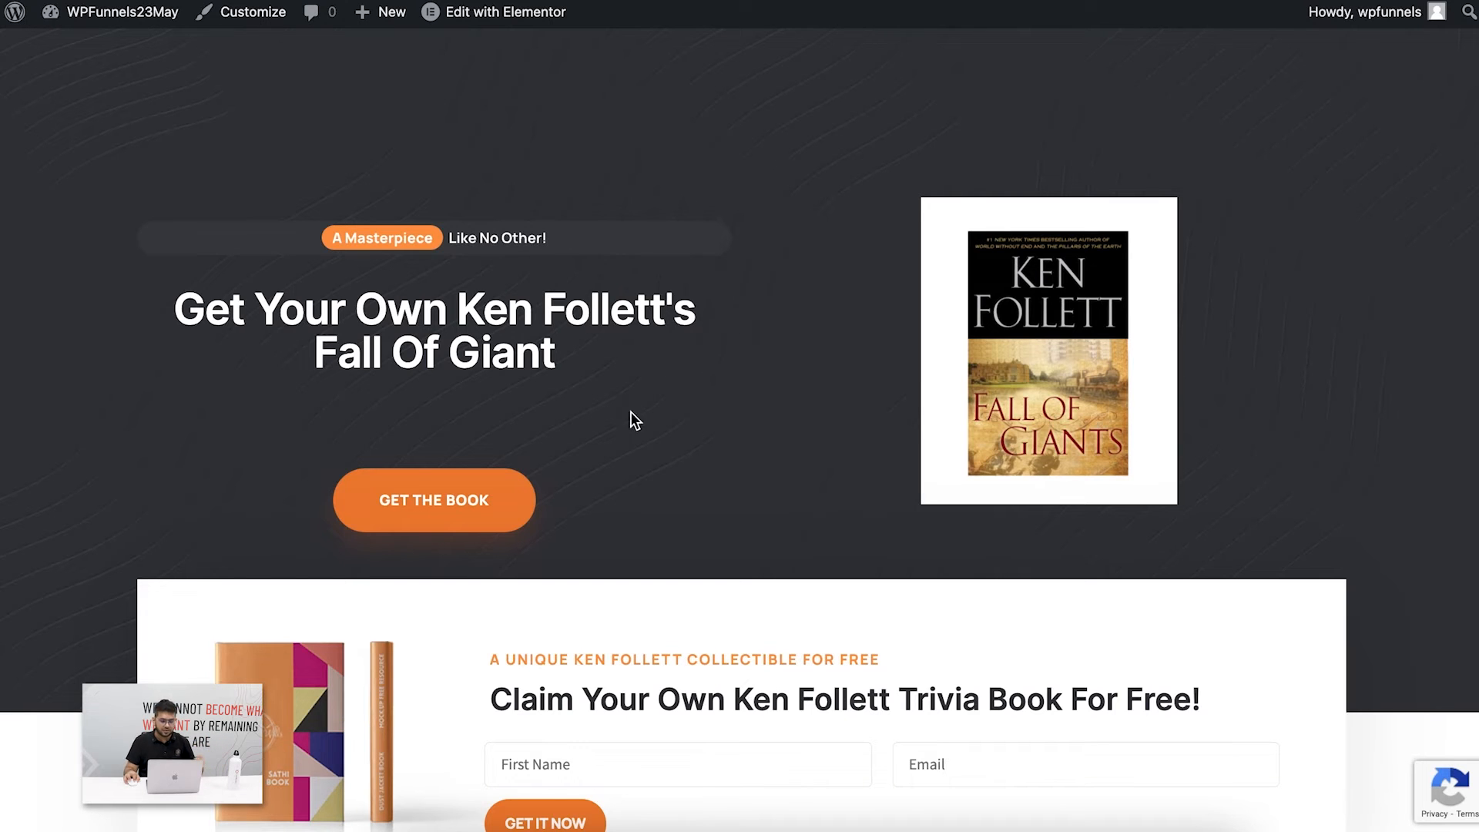
pyautogui.click(437, 499)
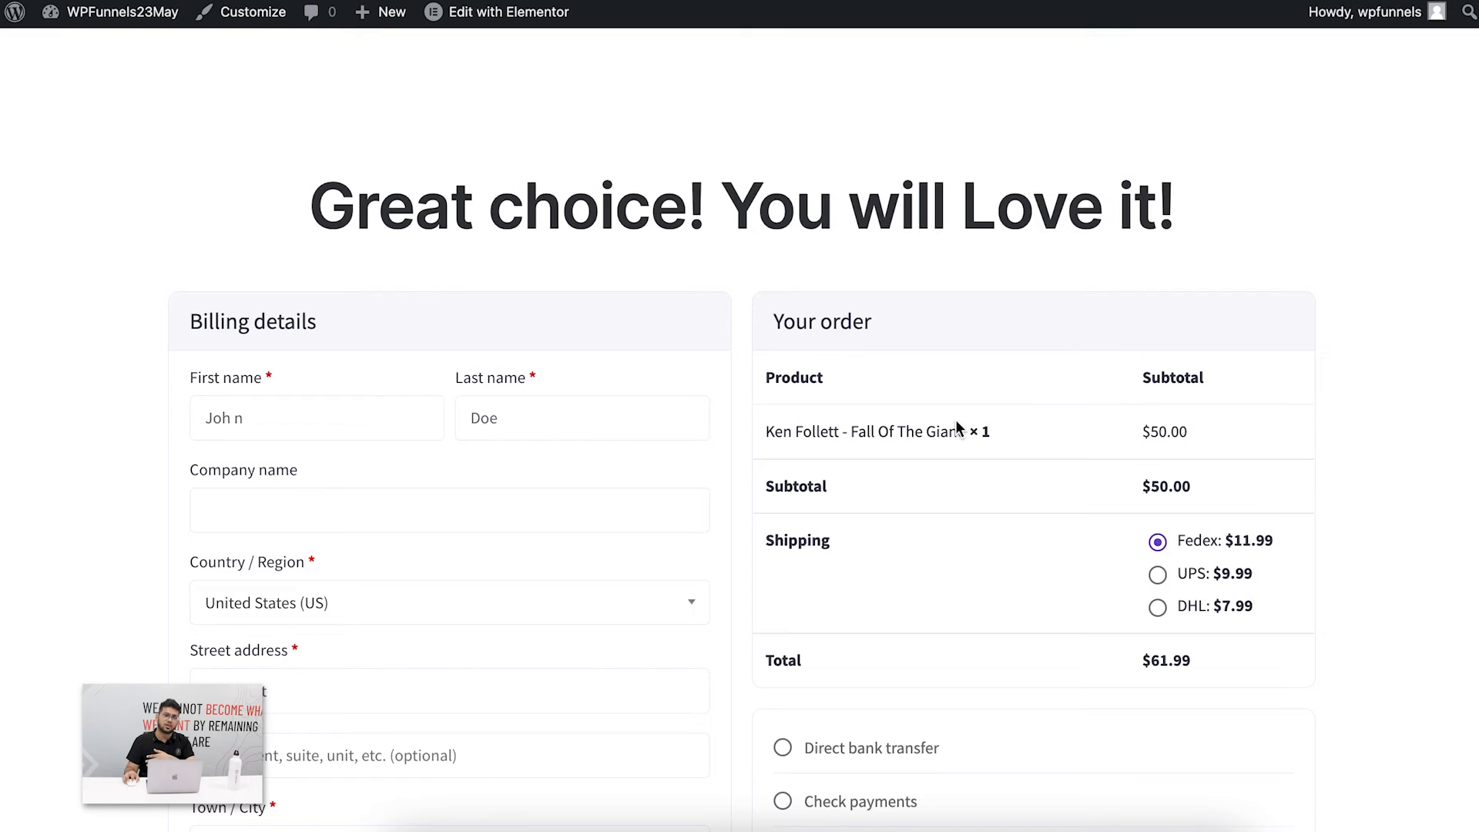
pyautogui.scroll(-10, 958, 419)
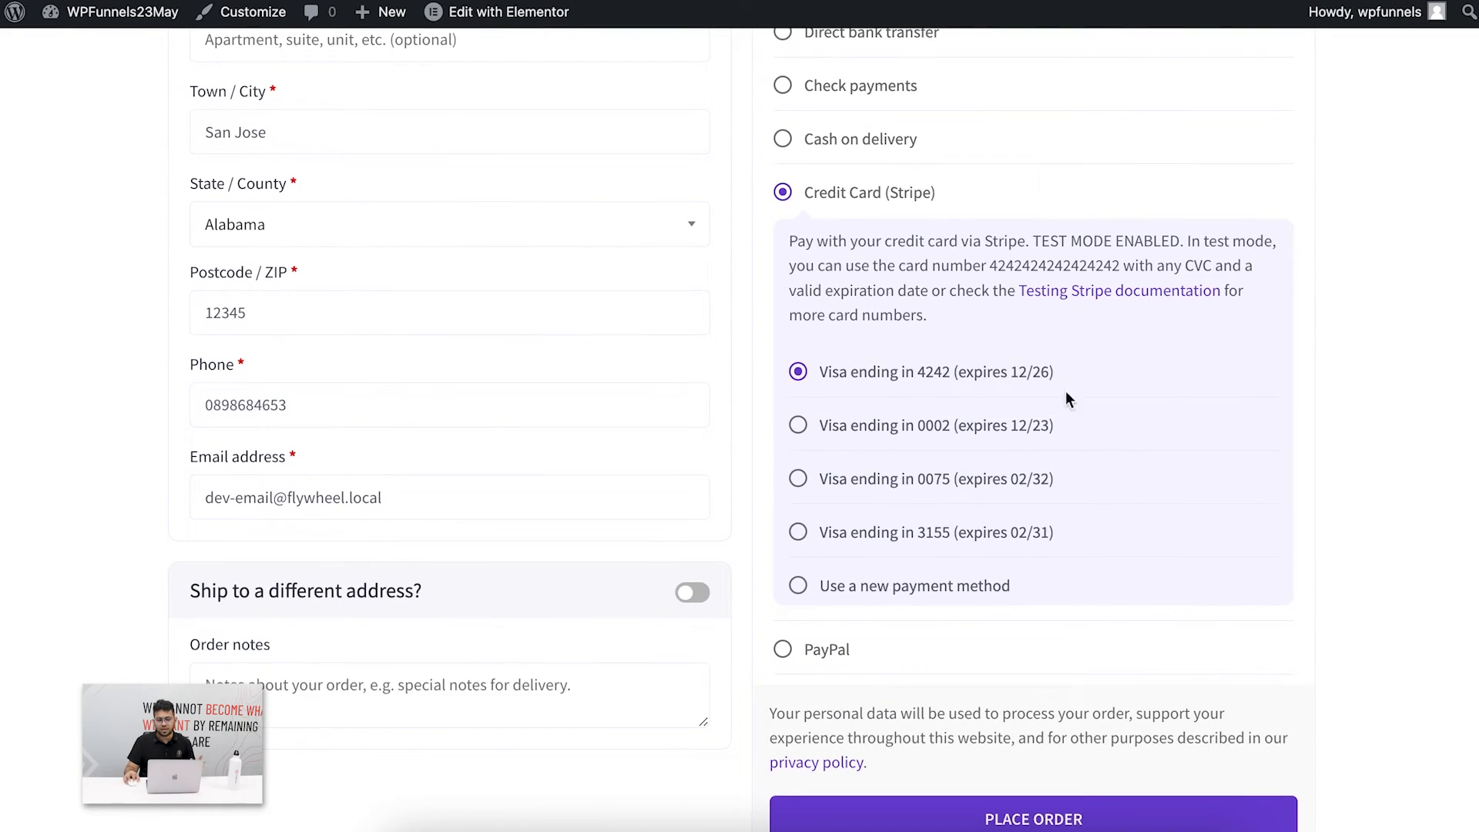
pyautogui.scroll(-9, 1042, 376)
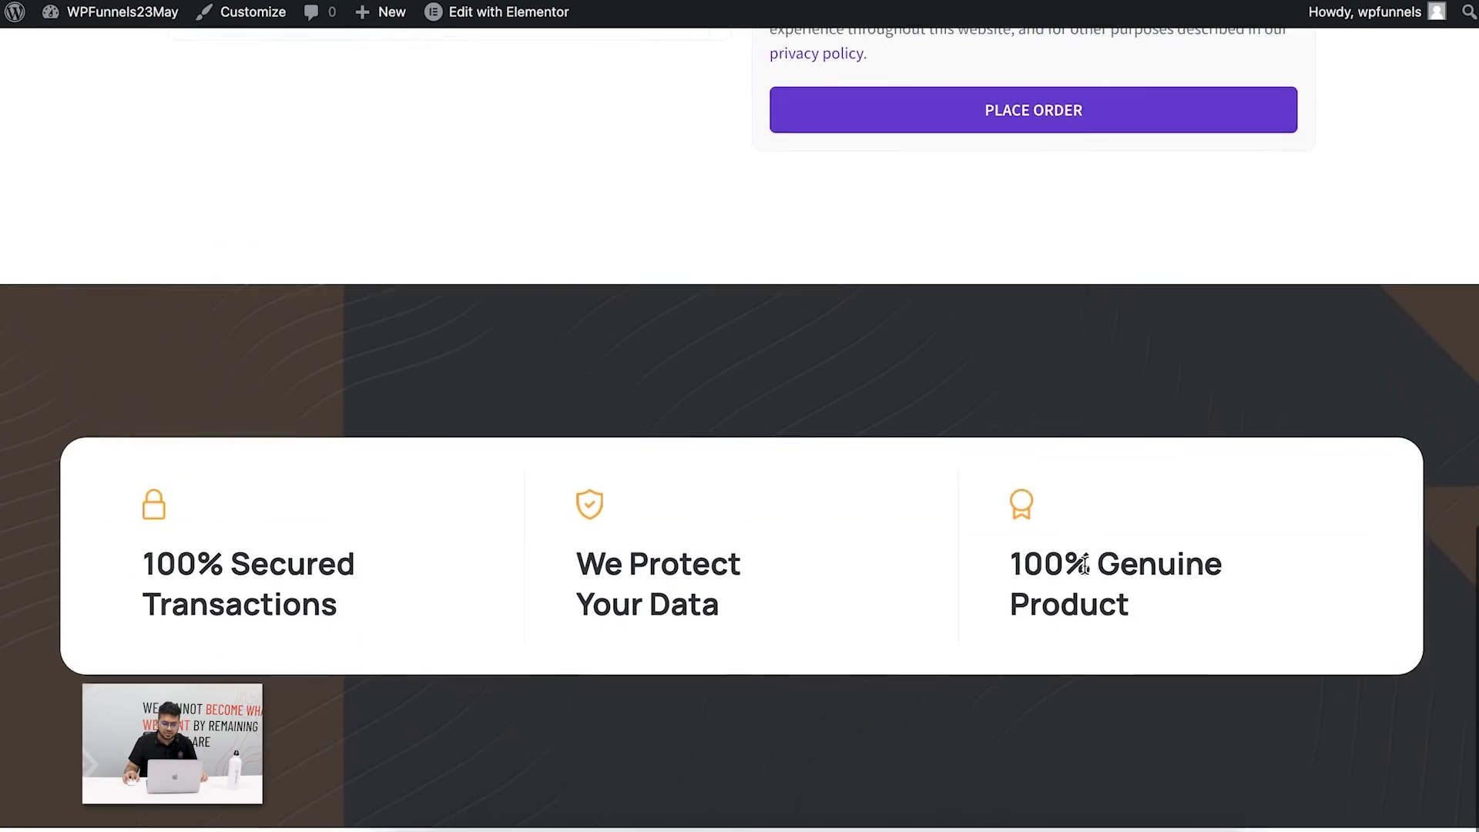
pyautogui.scroll(1, 992, 356)
pyautogui.click(1021, 228)
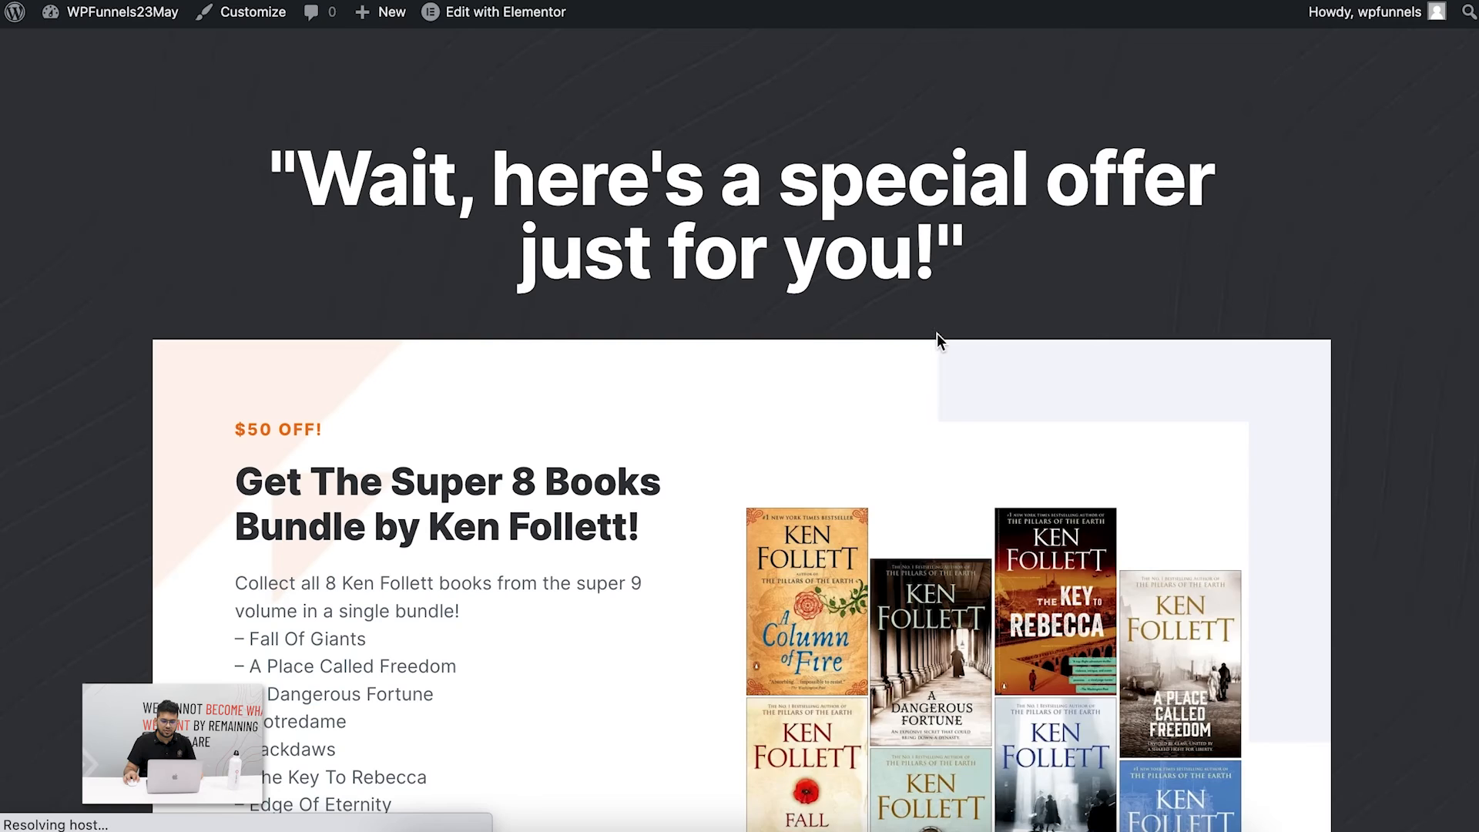
# Accept the 8-book bundle upsell offer and review the order and offer details on the Thank You page.
pyautogui.scroll(-7, 792, 291)
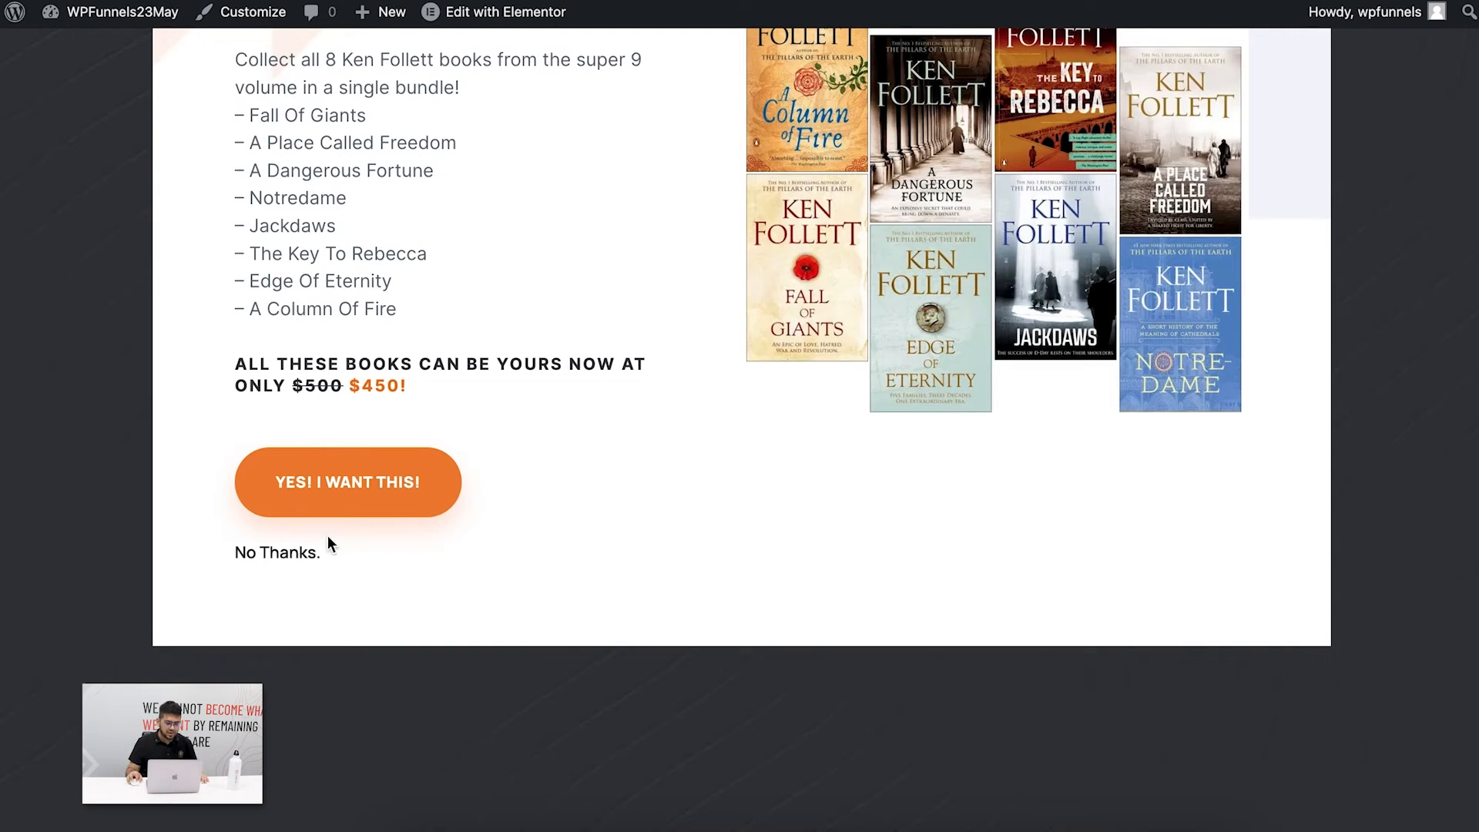
pyautogui.click(394, 482)
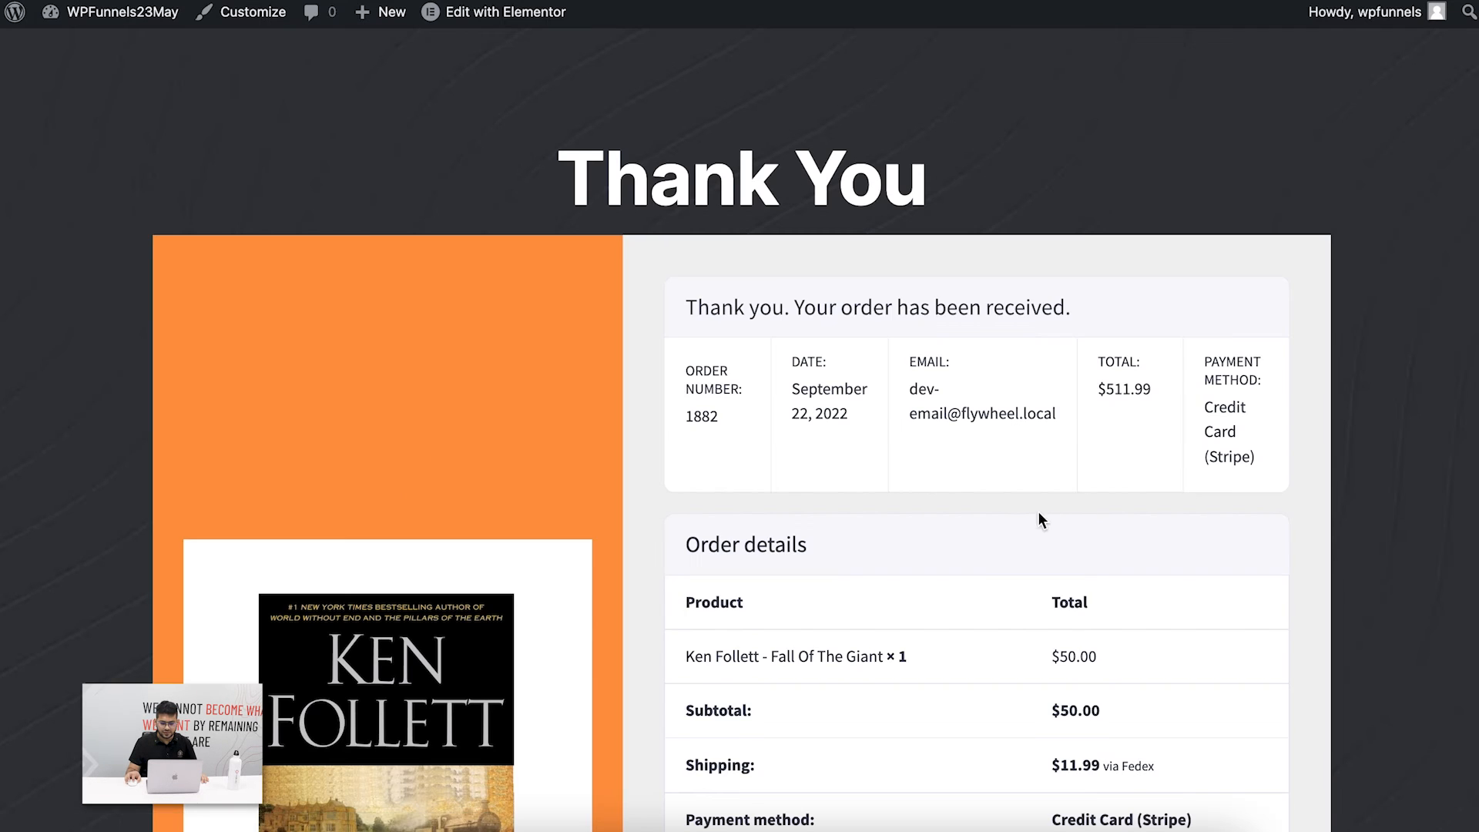
pyautogui.scroll(-3, 1032, 511)
pyautogui.scroll(-3, 1018, 514)
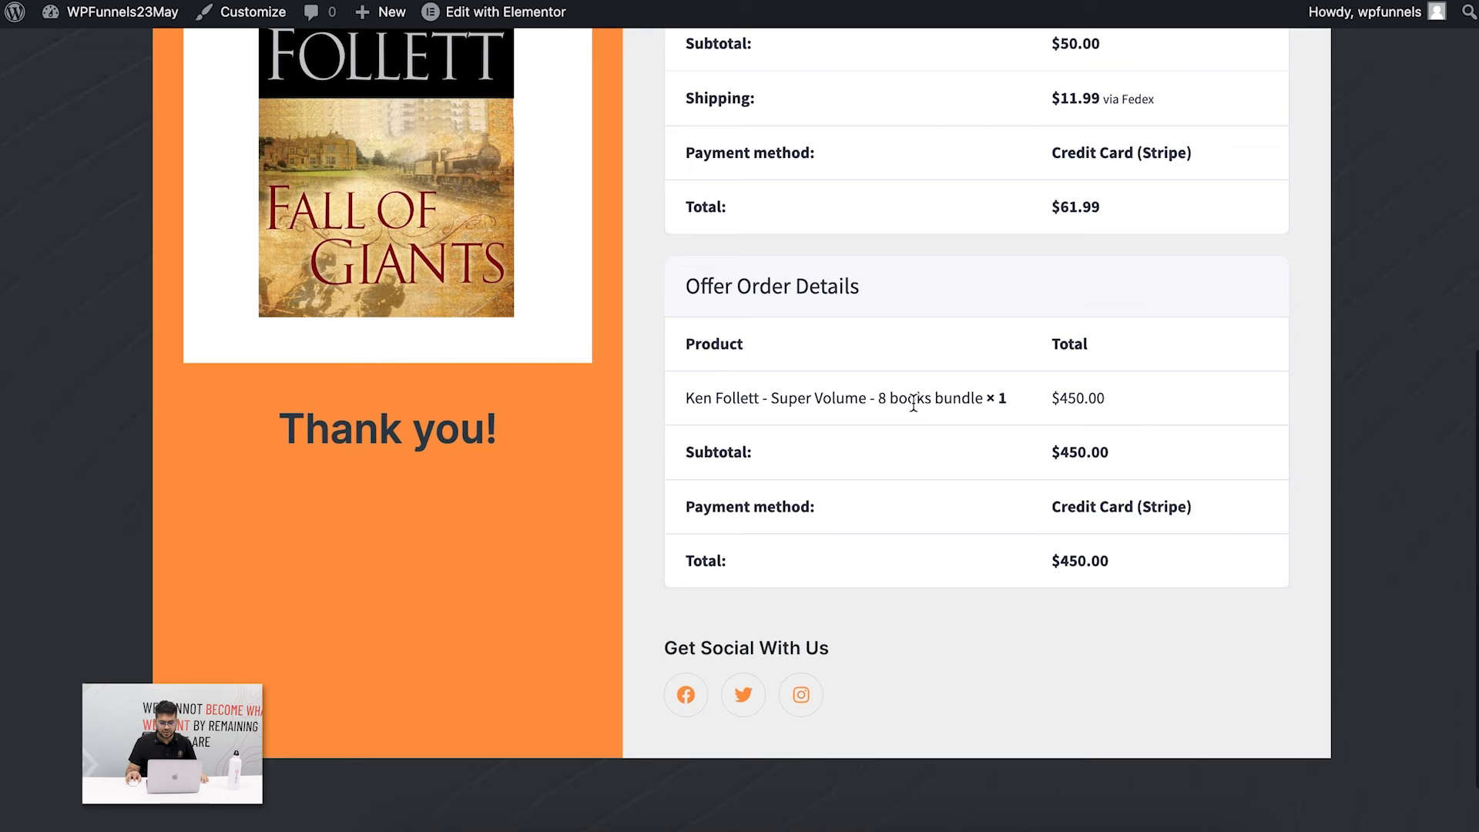
pyautogui.scroll(7, 892, 404)
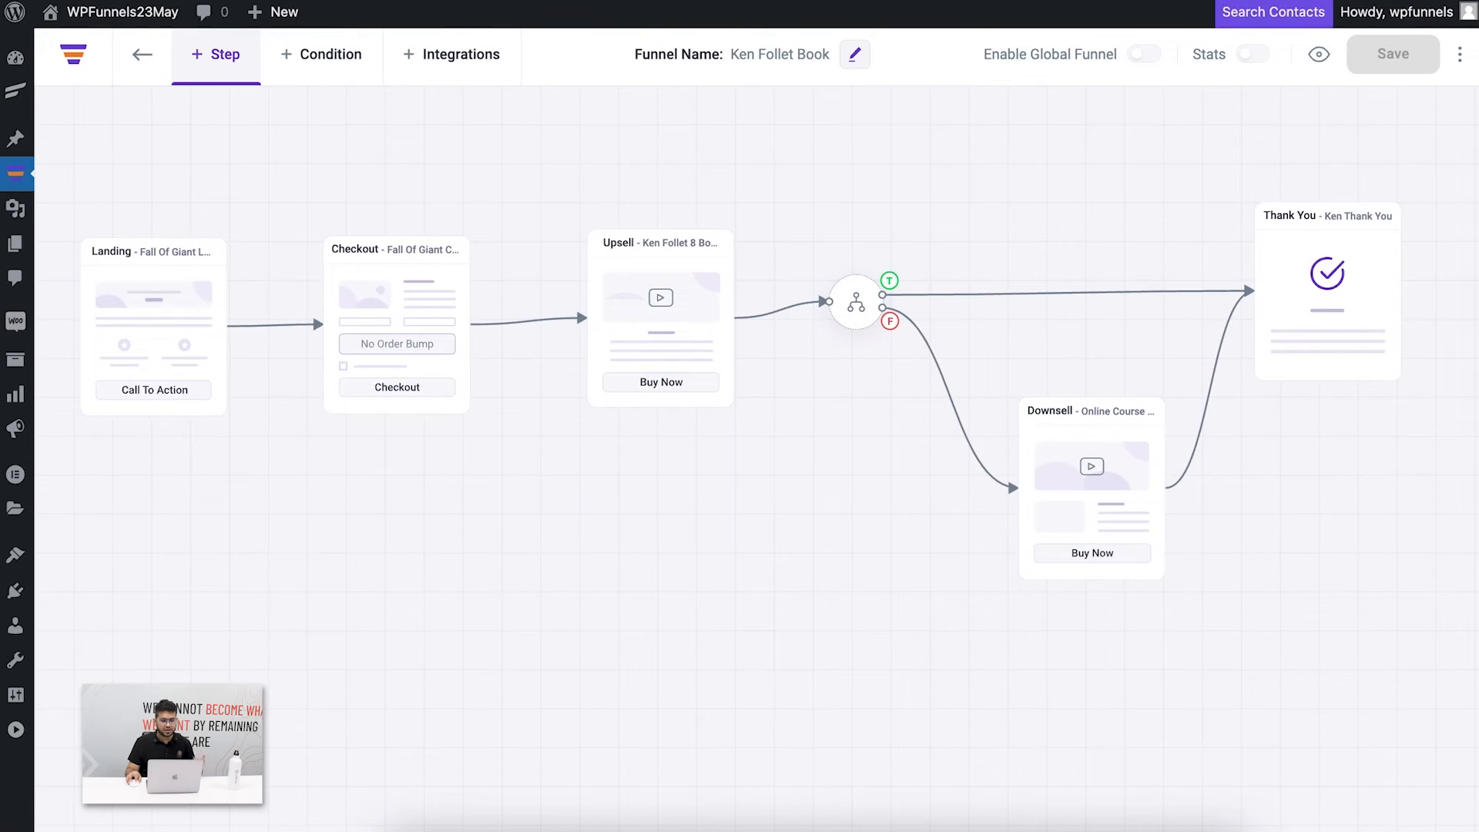
# Preview the funnel again from the builder and place a second test order through the checkout page.
pyautogui.click(1318, 54)
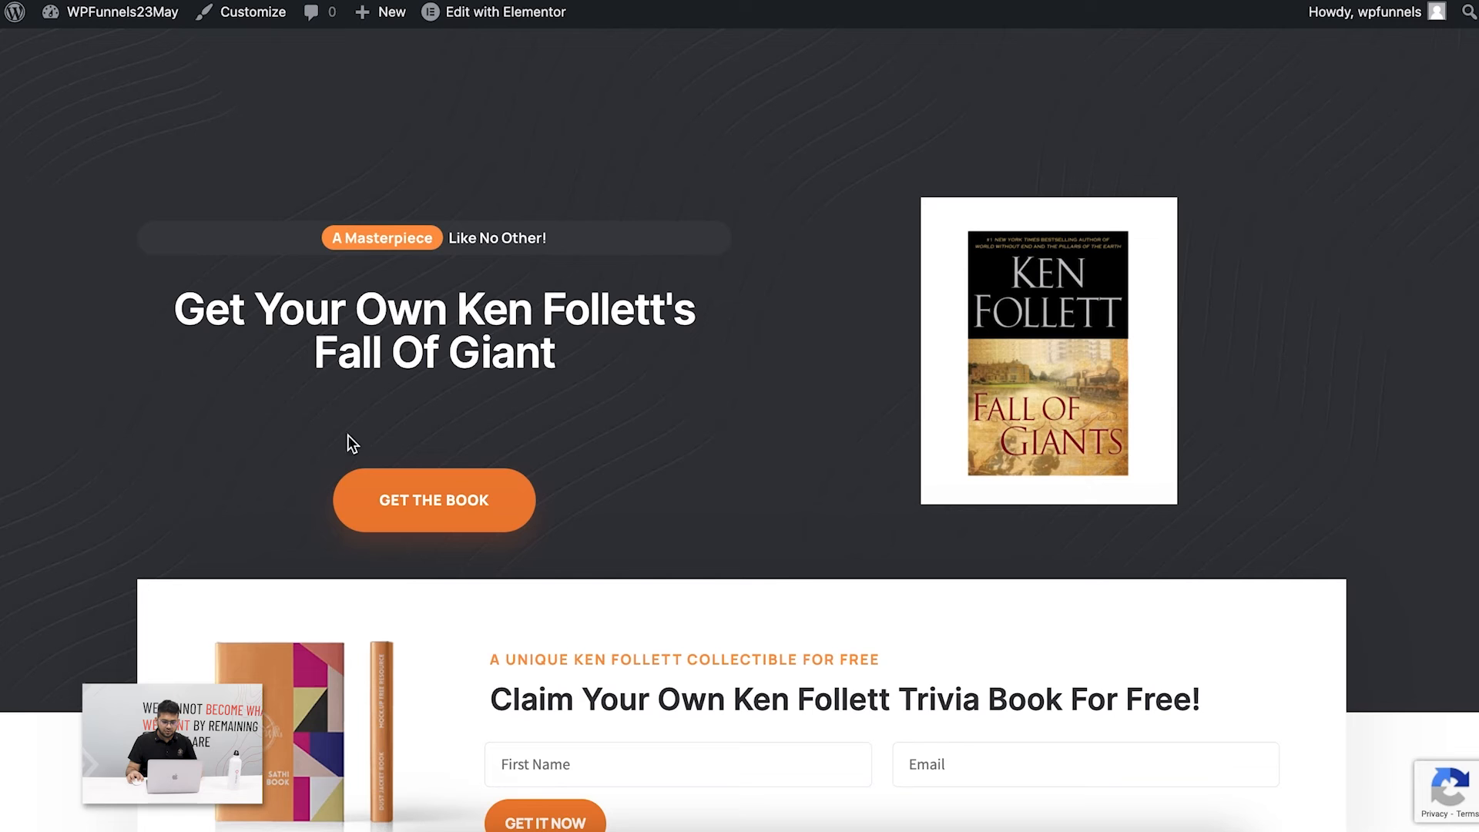
pyautogui.click(457, 512)
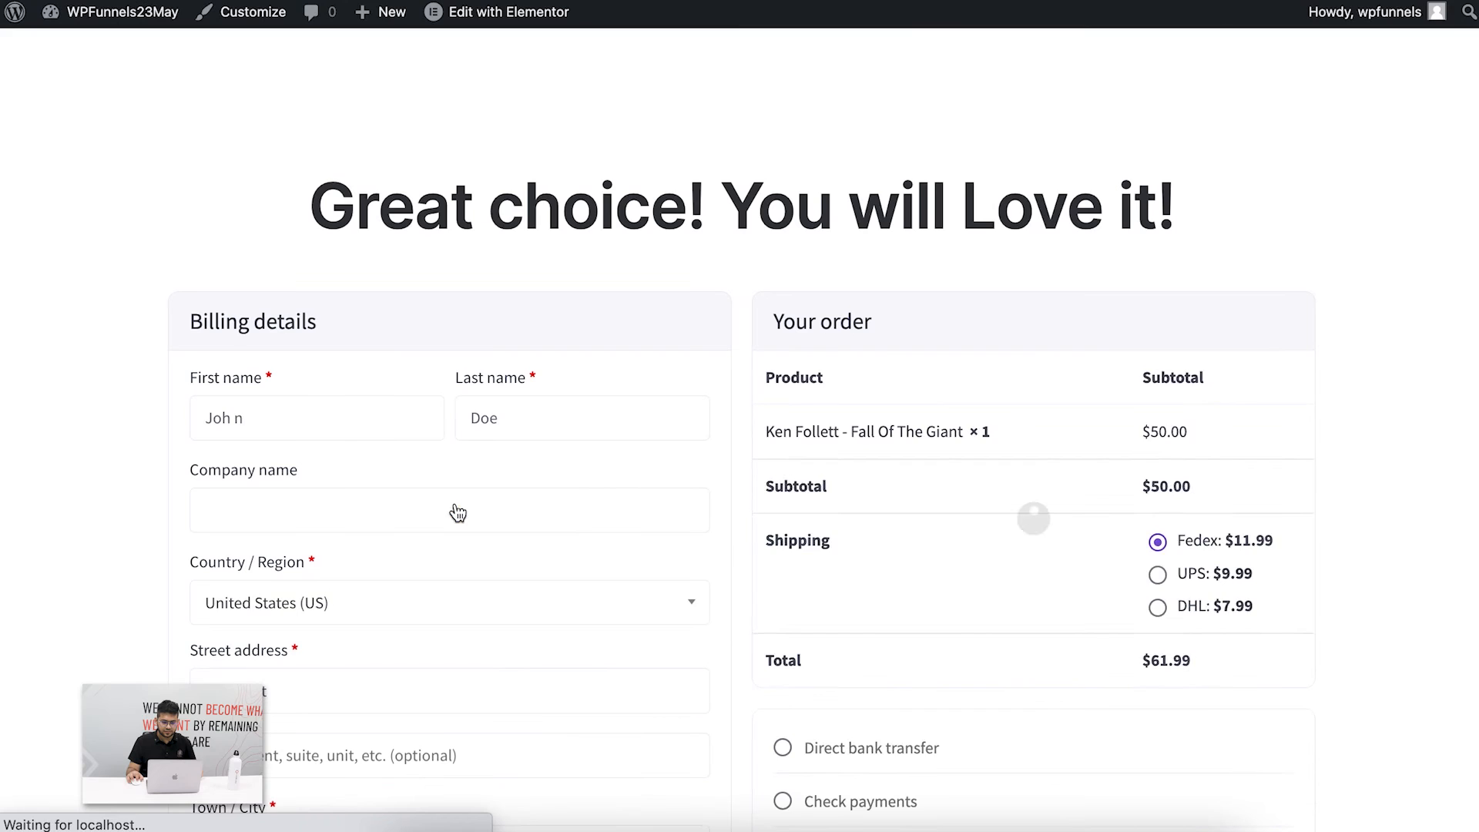
pyautogui.scroll(-10, 1148, 567)
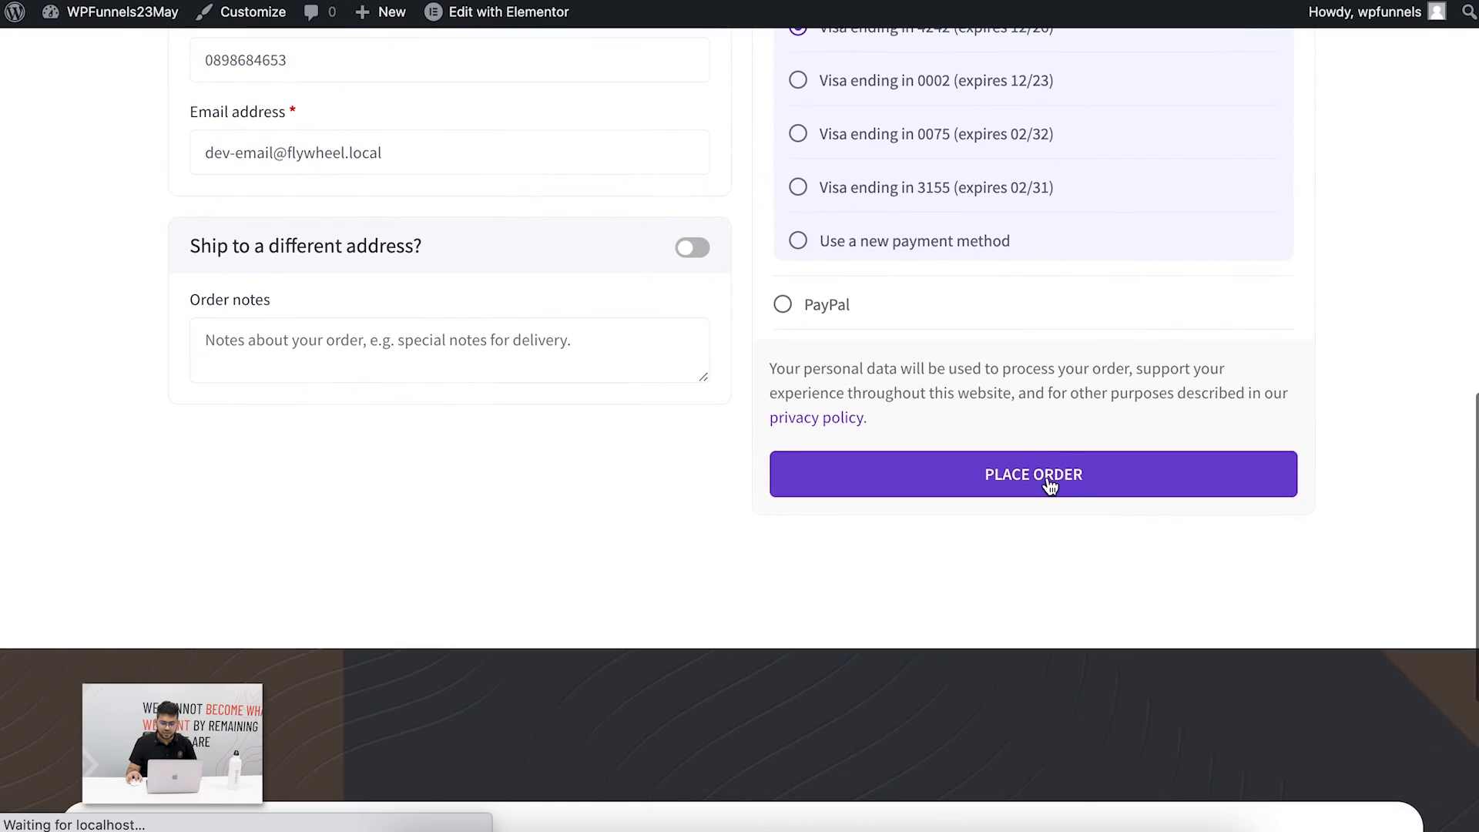
pyautogui.click(1047, 477)
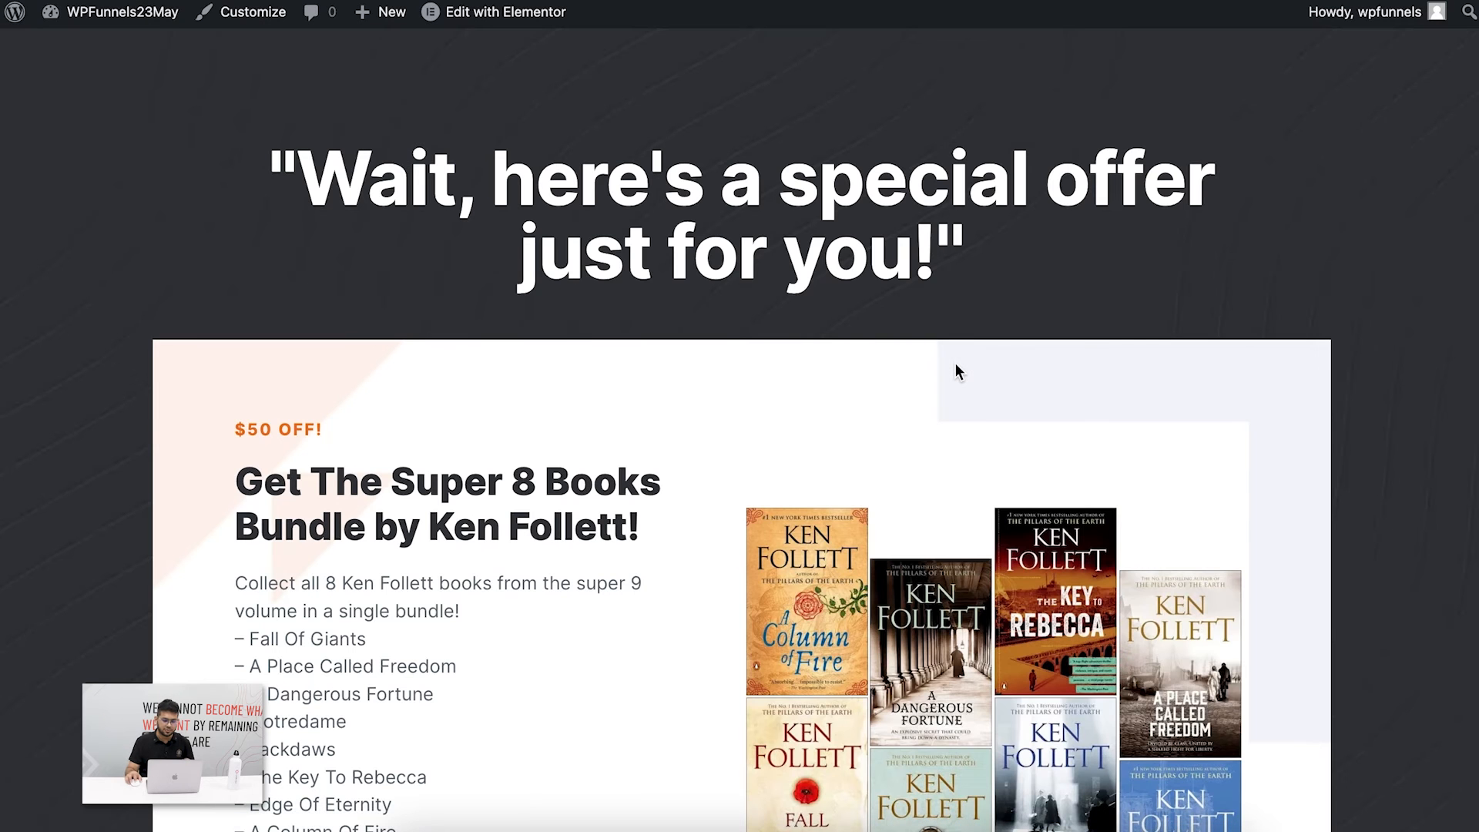
# Decline the 8-book bundle upsell and examine the PHP Language Course downsell page.
pyautogui.scroll(-6, 947, 365)
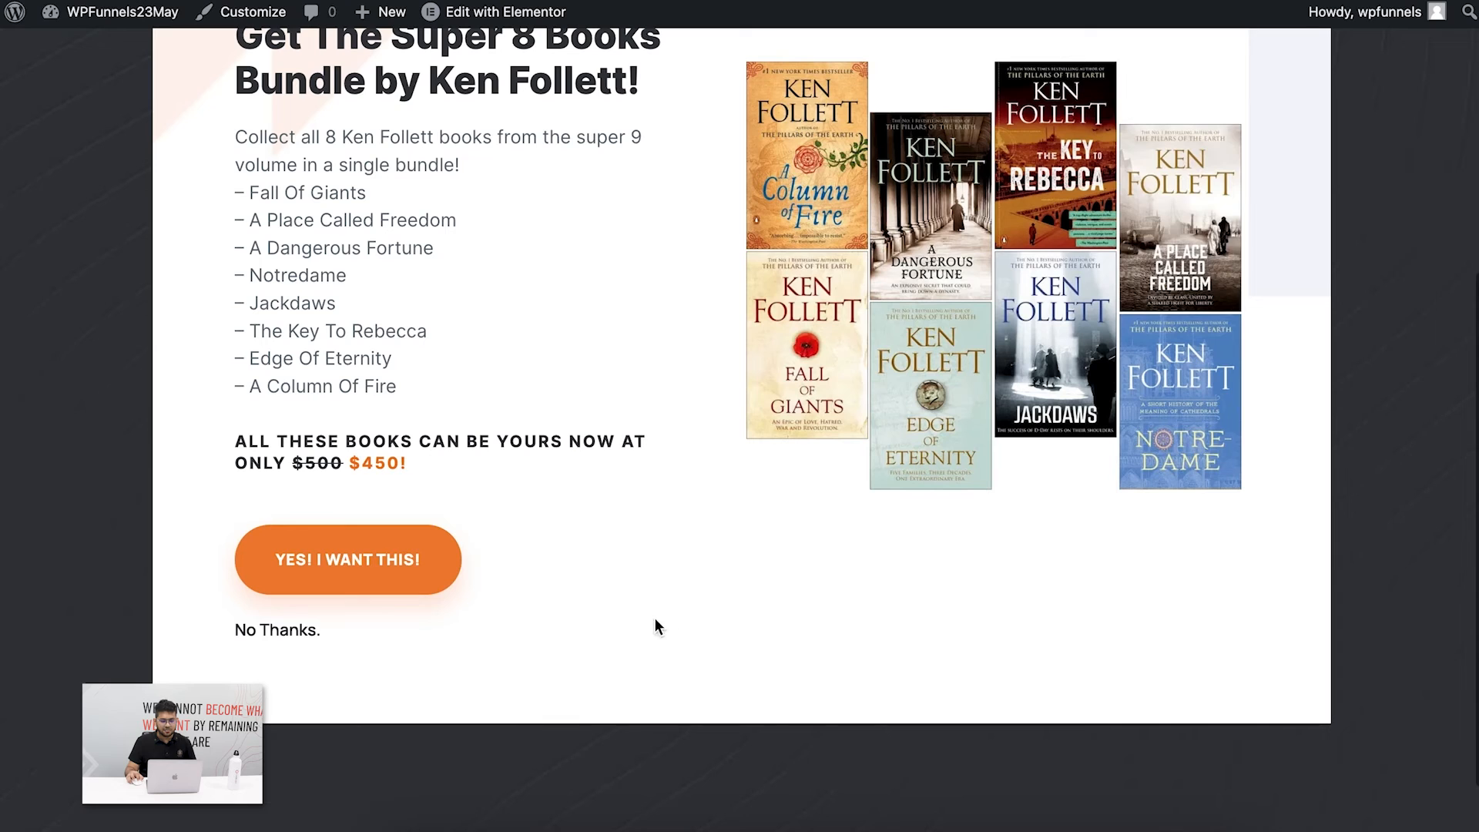
pyautogui.click(295, 634)
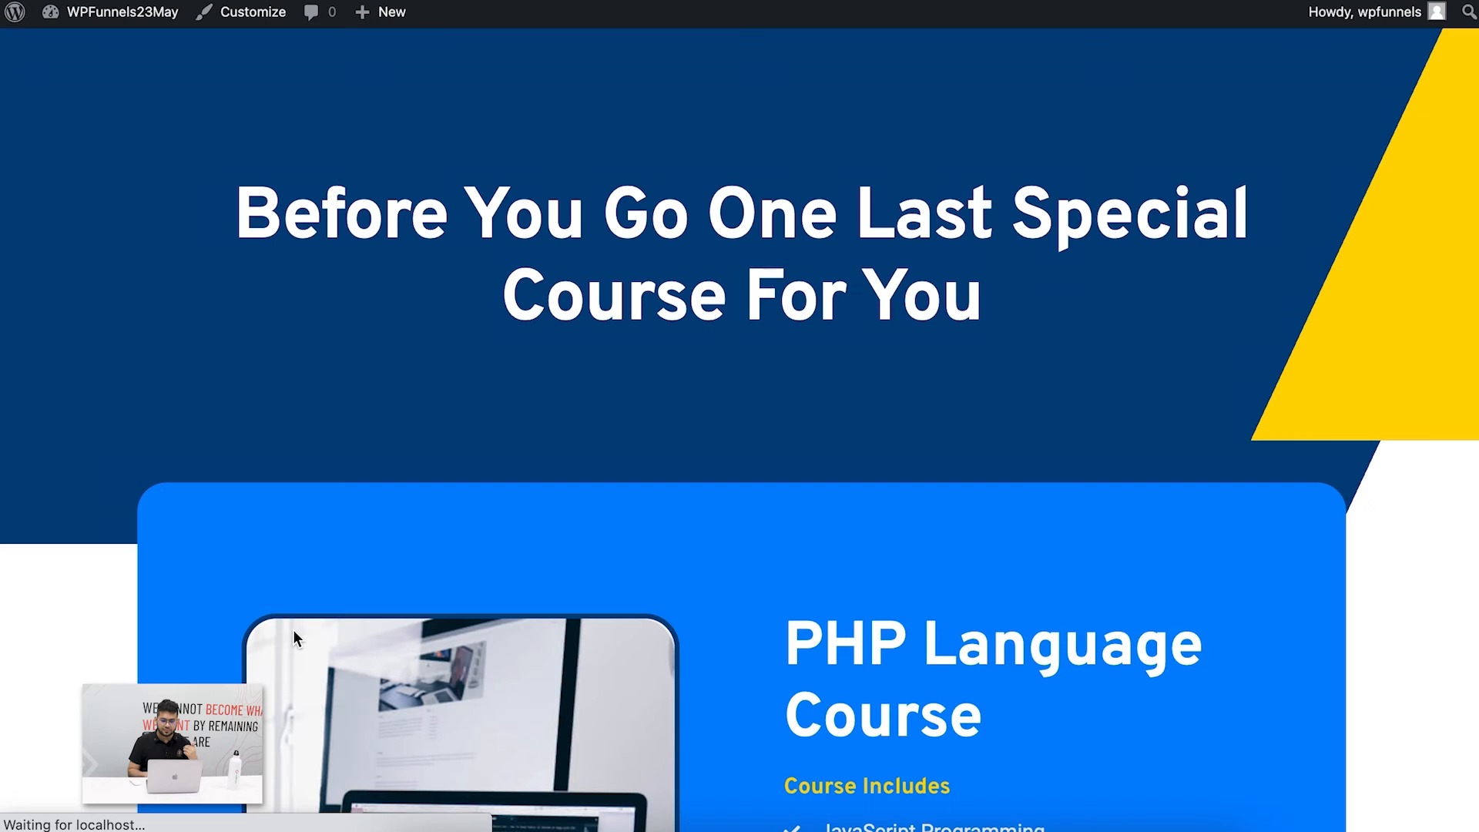
pyautogui.scroll(-8, 644, 604)
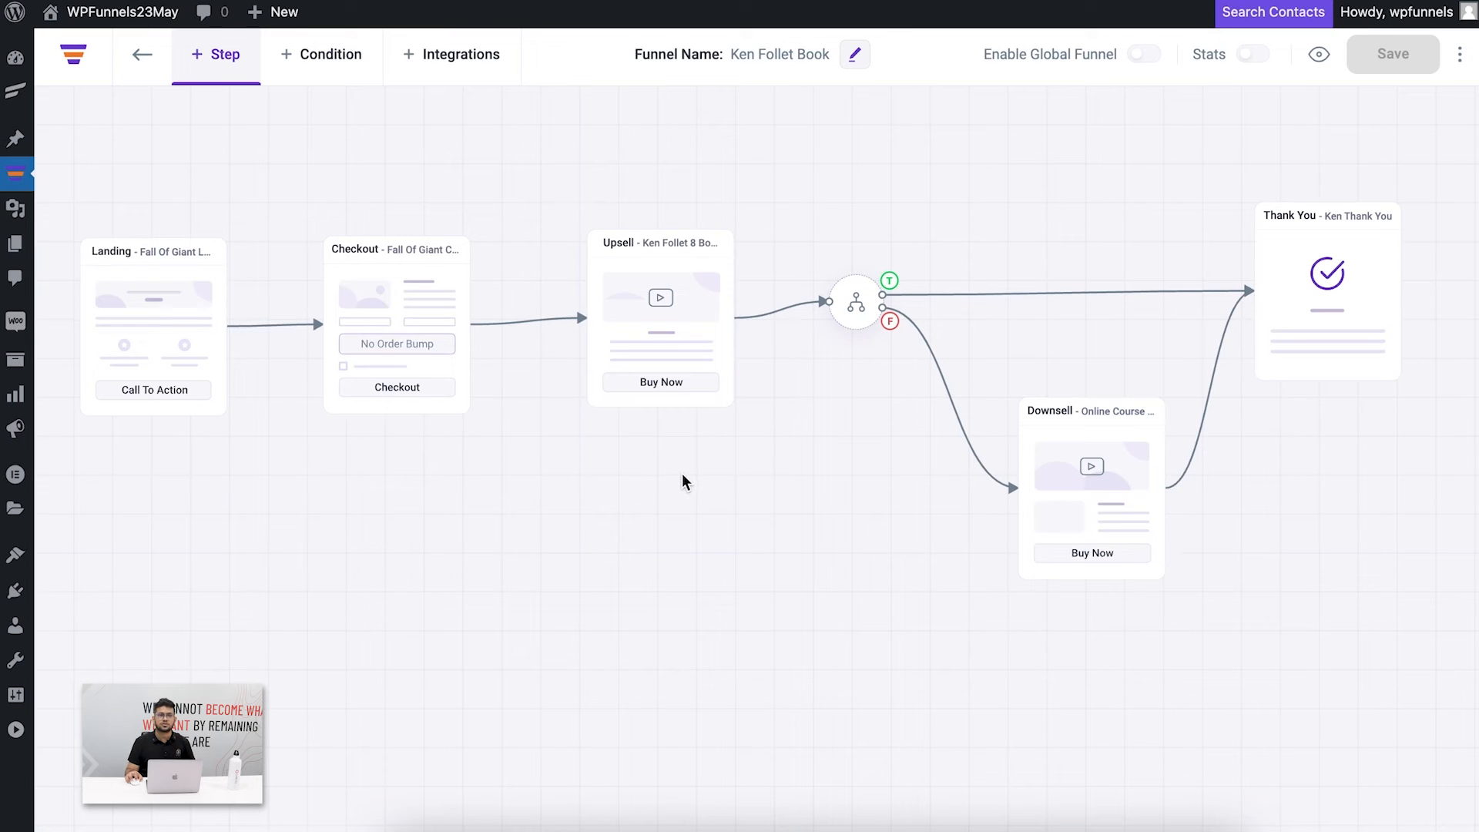
# Add a second condition node to the canvas and save its rule as Cart Total Greater than (>) 30.
pyautogui.click(313, 59)
pyautogui.moveTo(447, 183)
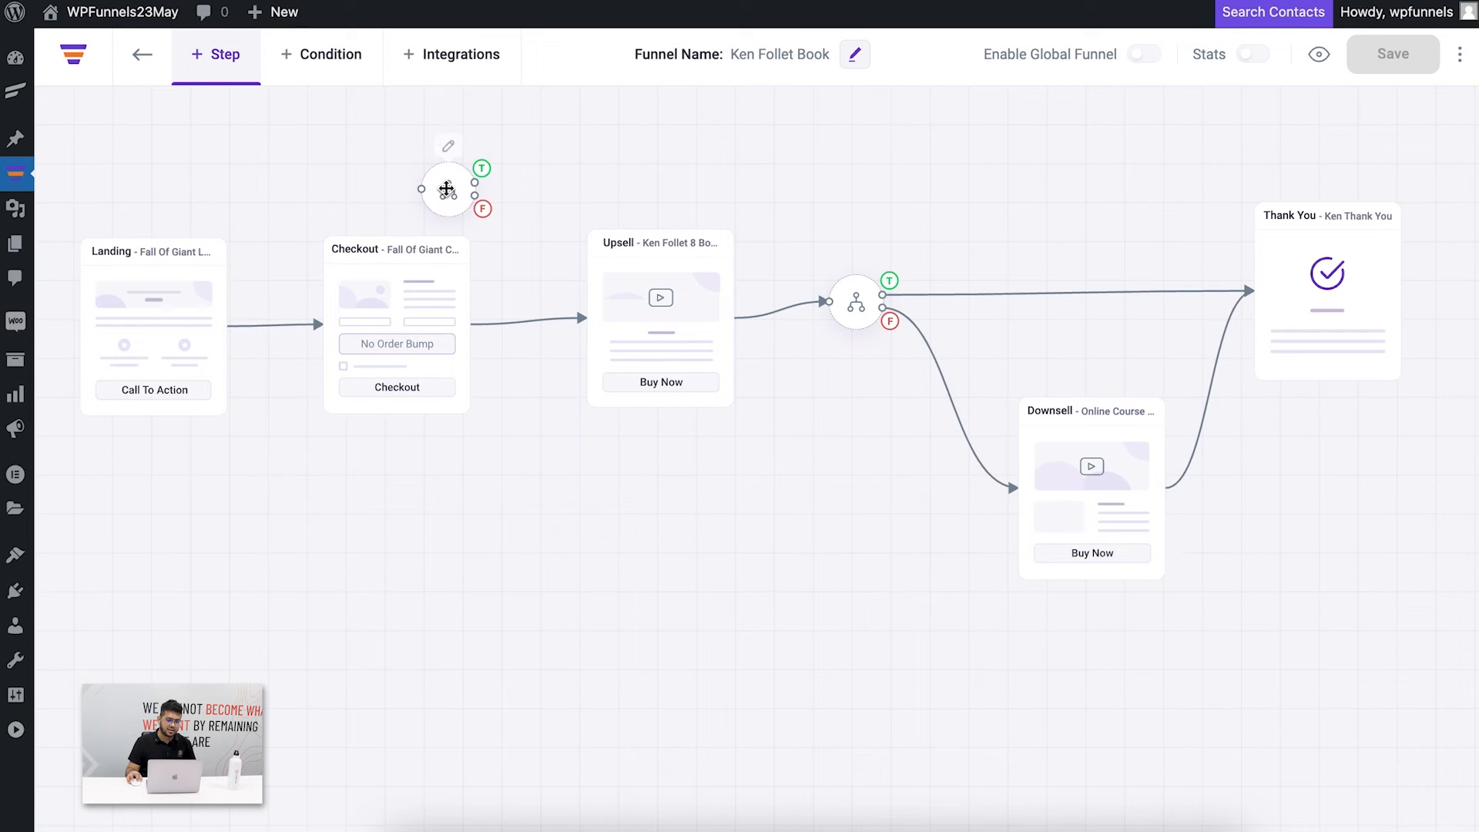
pyautogui.click(448, 140)
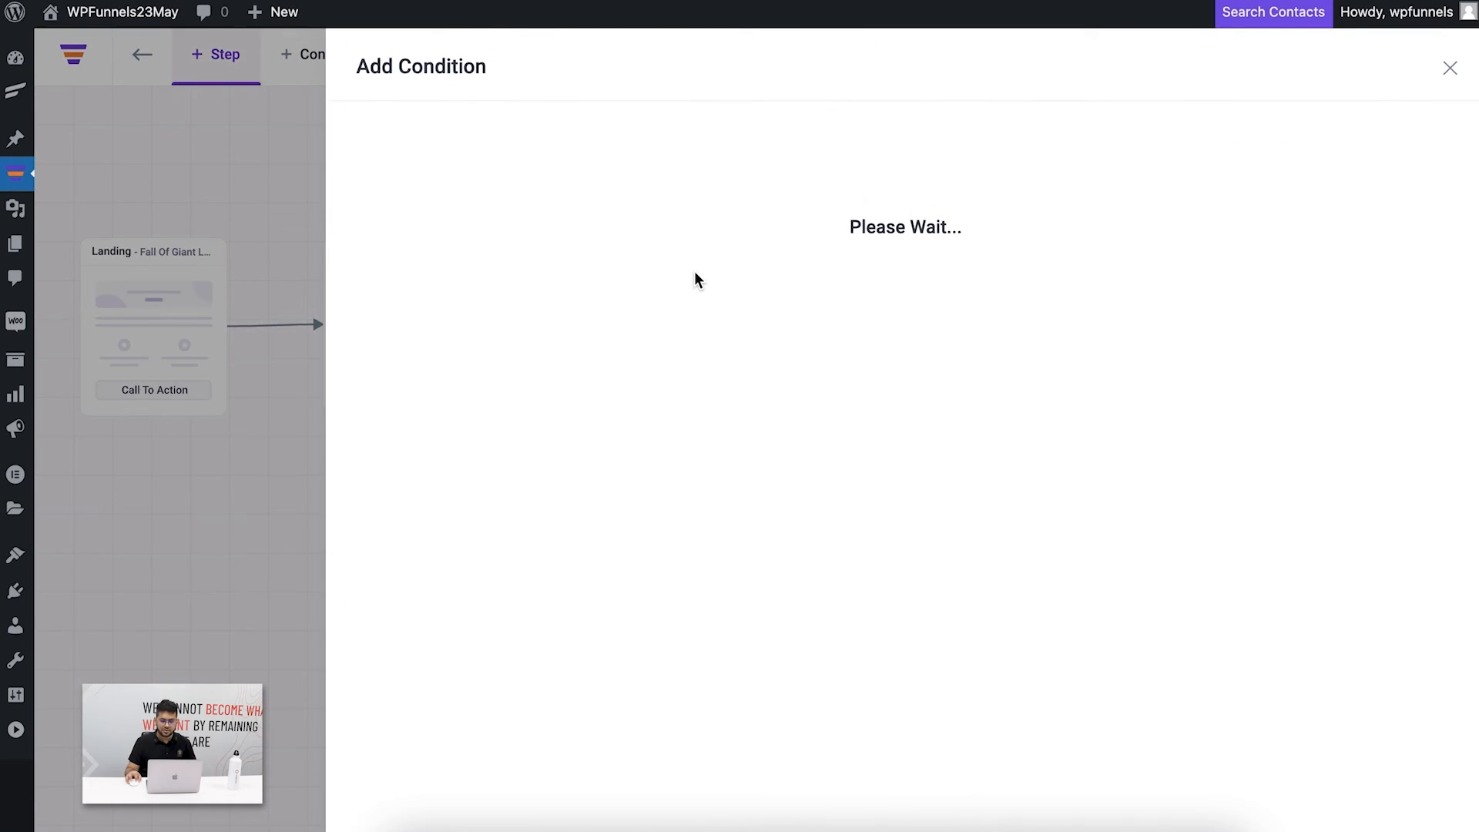
pyautogui.click(519, 192)
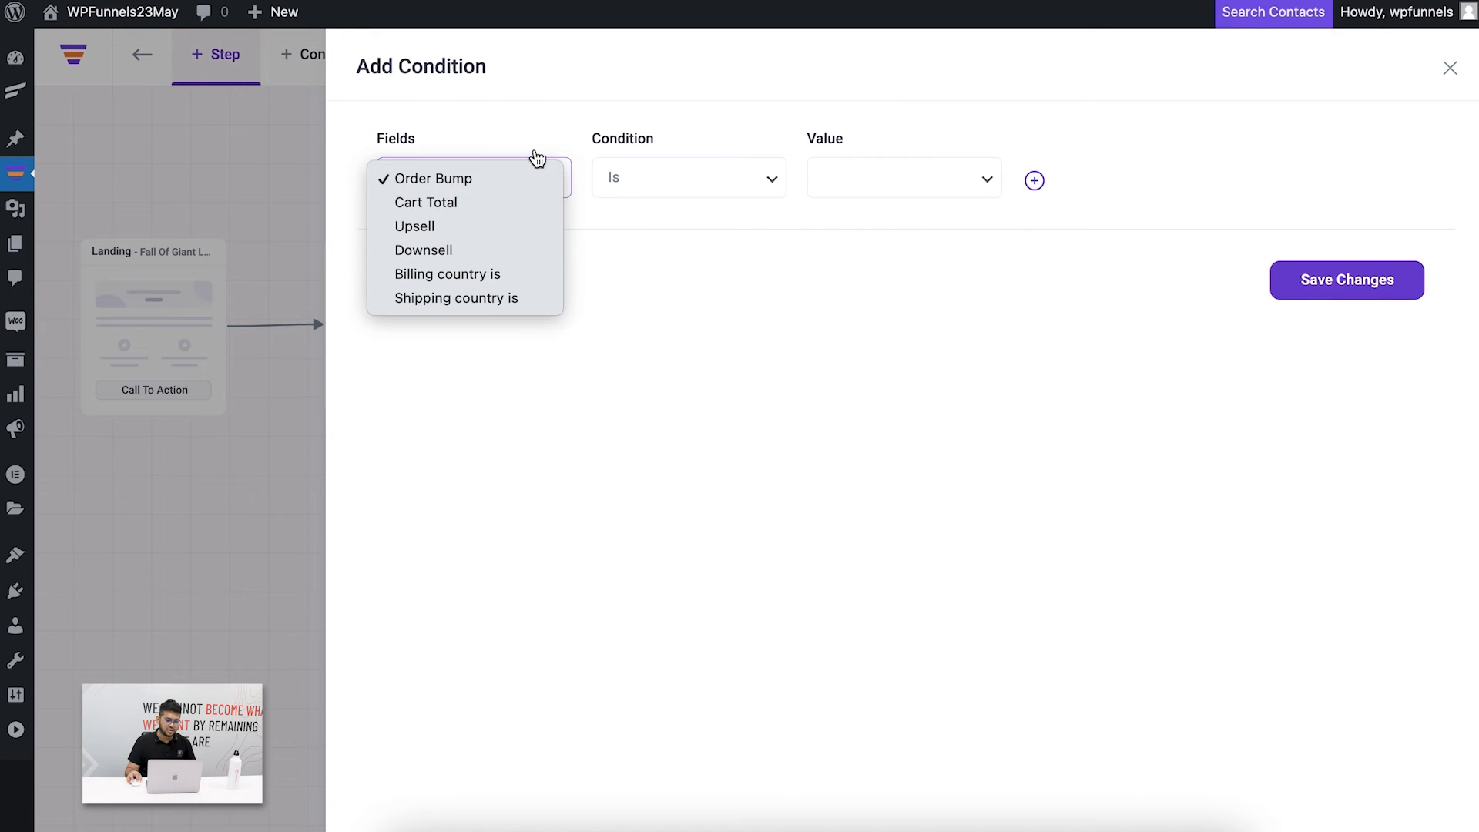
pyautogui.click(471, 207)
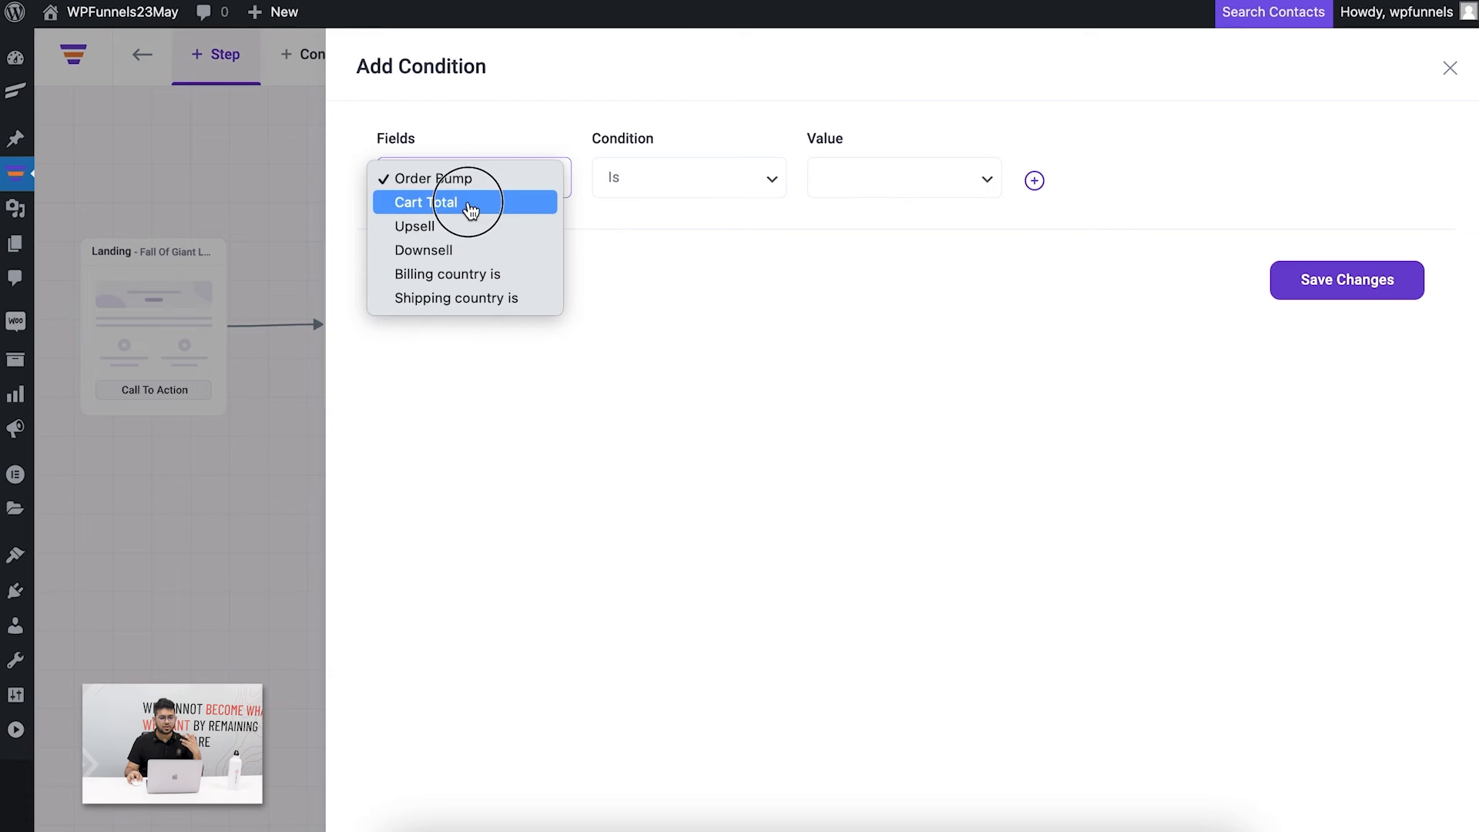
pyautogui.click(670, 186)
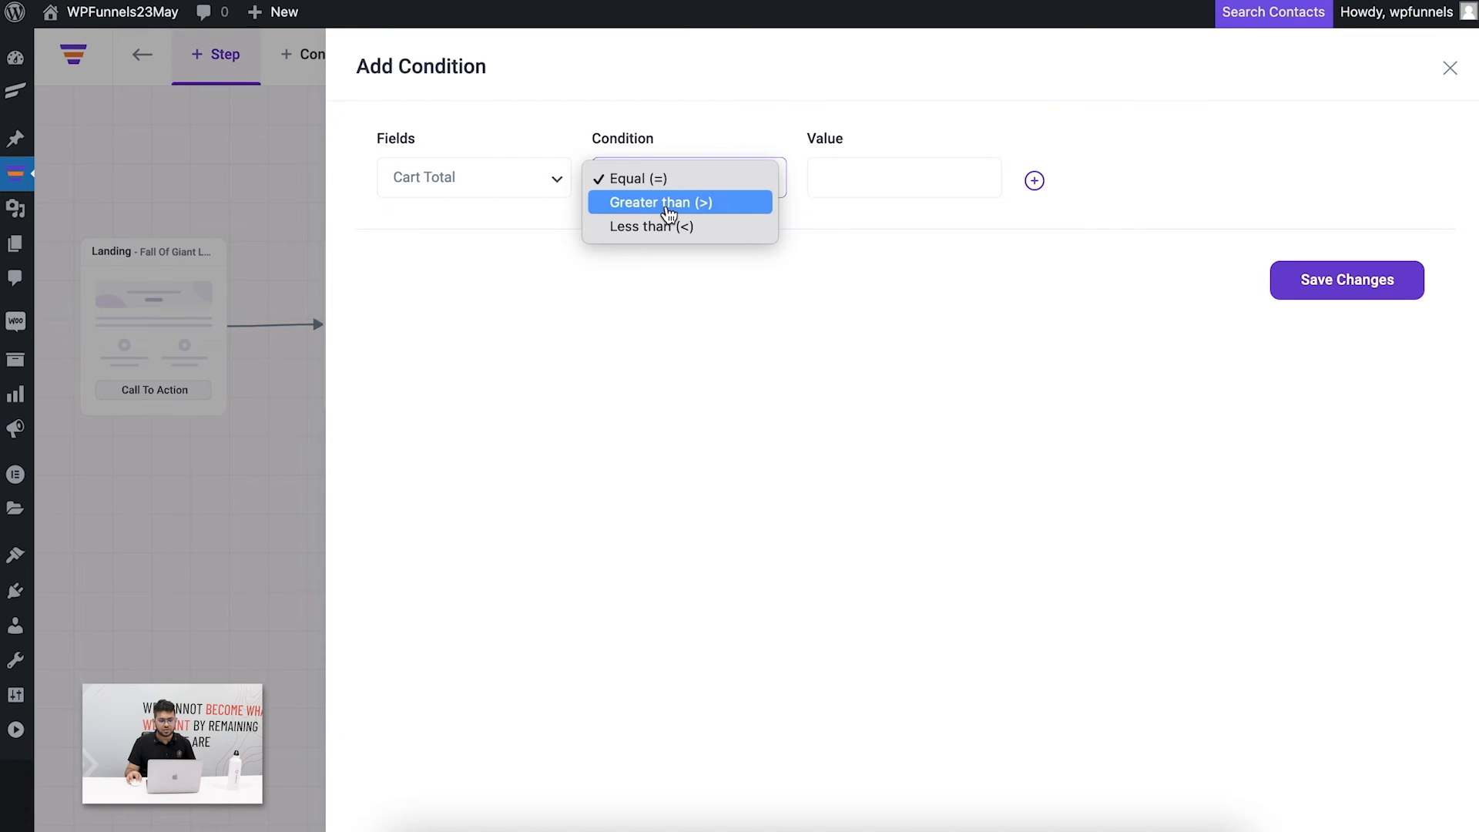
pyautogui.click(884, 178)
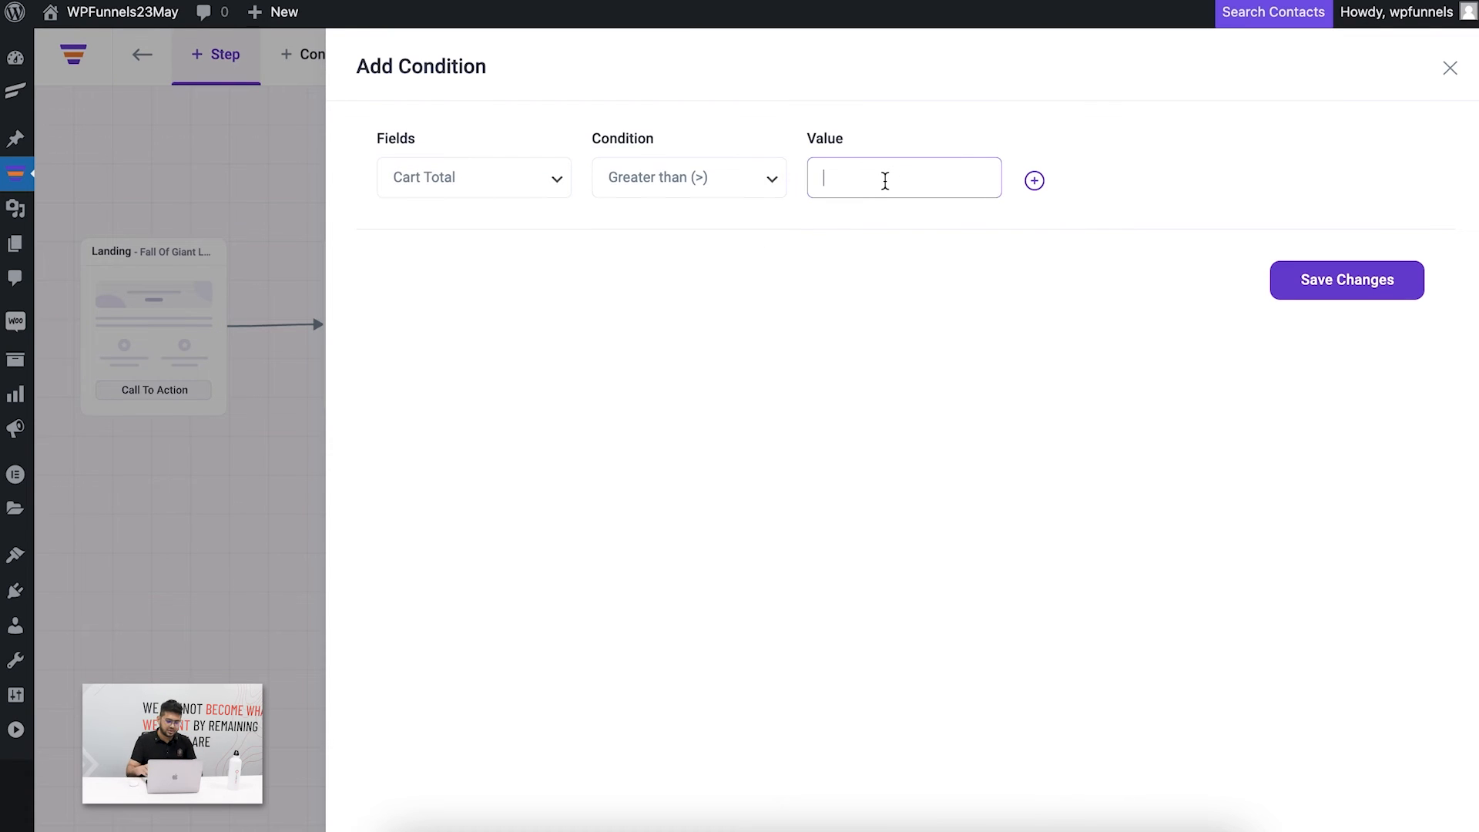
pyautogui.write('30')
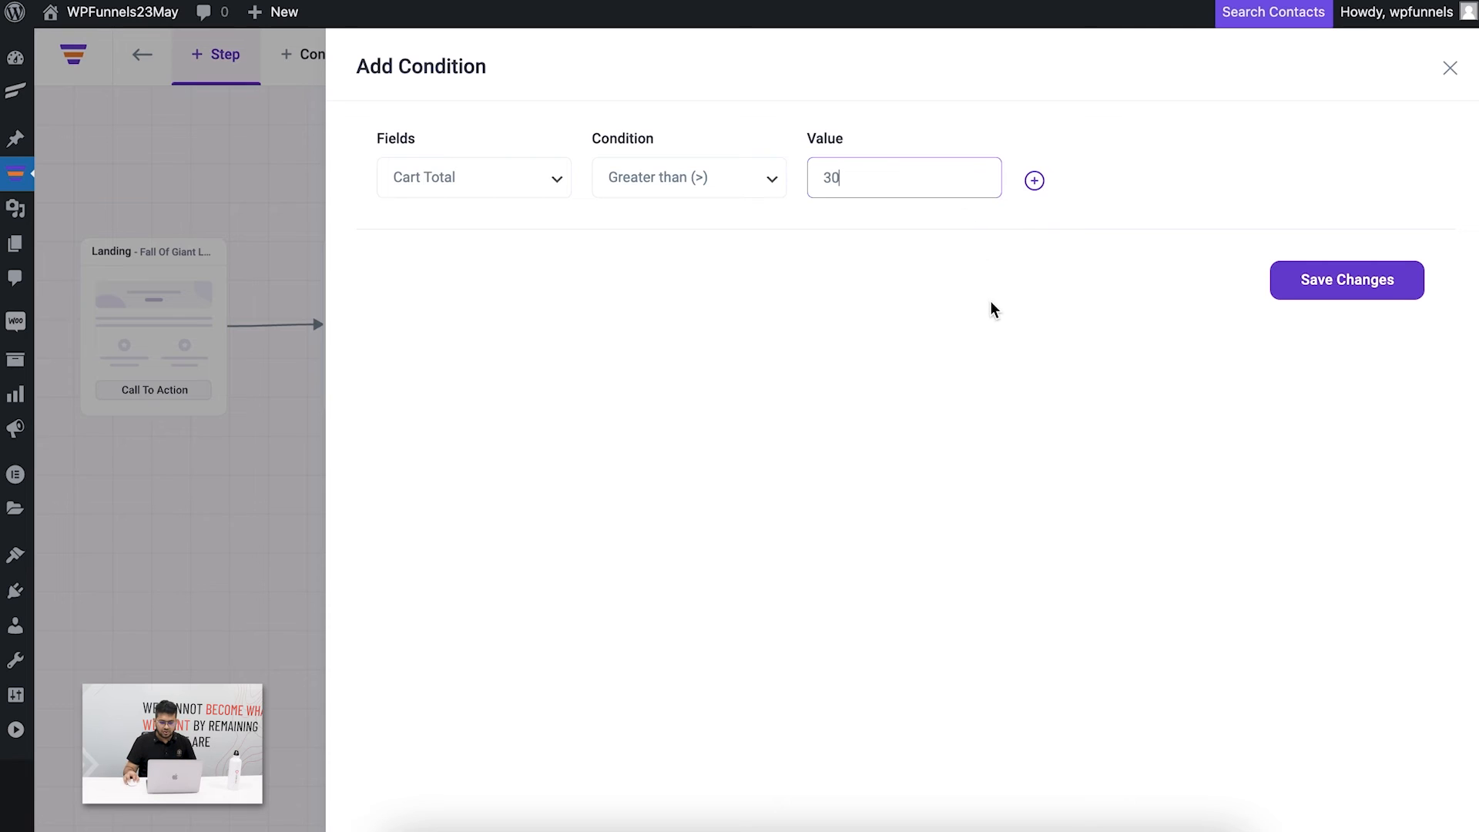
pyautogui.click(1316, 284)
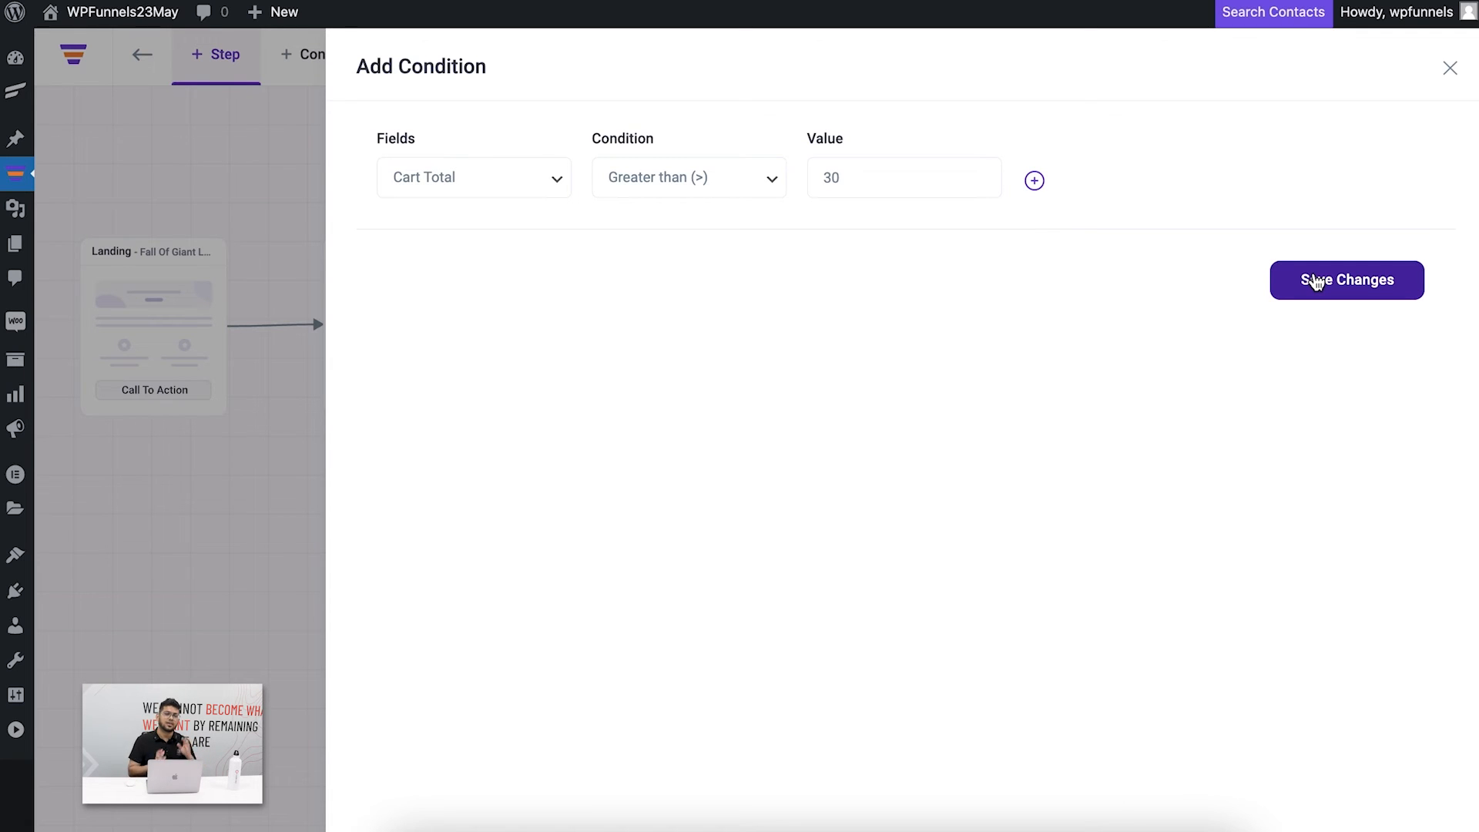
pyautogui.click(1316, 282)
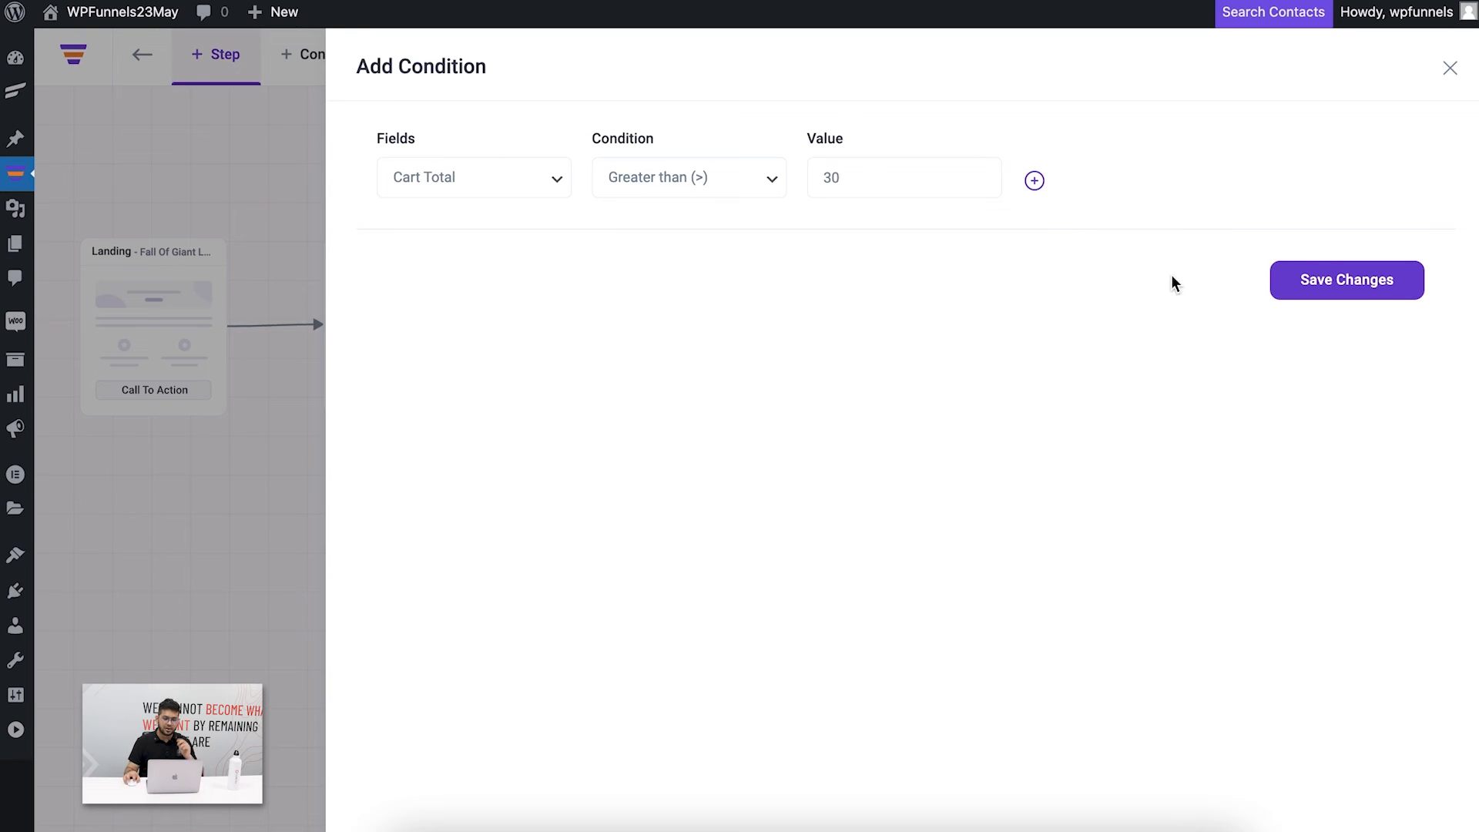
pyautogui.click(1448, 68)
# Open the Checkout step's settings to check its product and price, and close them.
pyautogui.moveTo(399, 313)
pyautogui.click(349, 187)
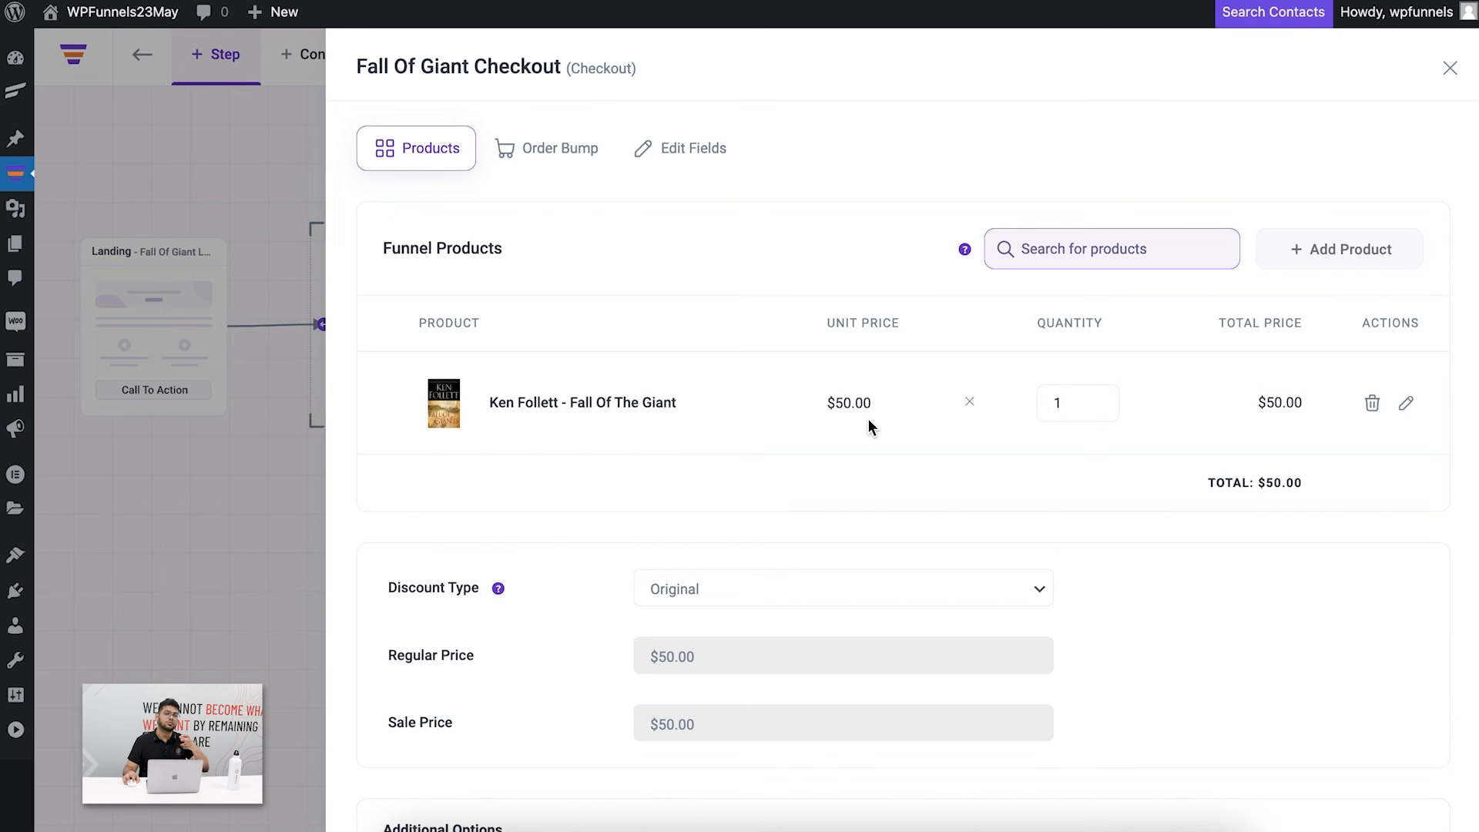
pyautogui.click(1449, 67)
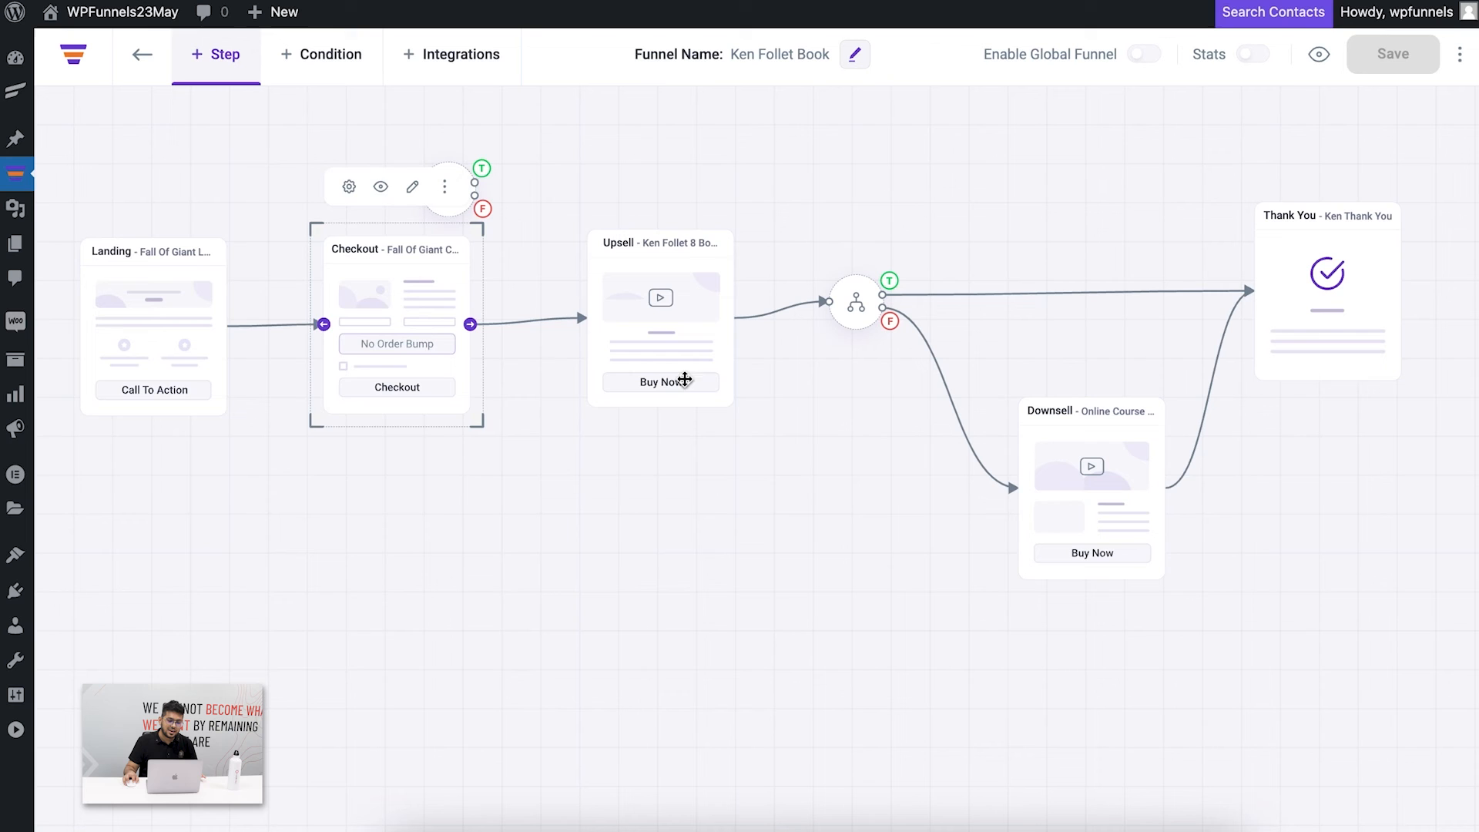
# Open the rule of the unconnected condition node above the Checkout step and set it to Order Bump Is Accepted.
pyautogui.click(531, 198)
pyautogui.click(453, 147)
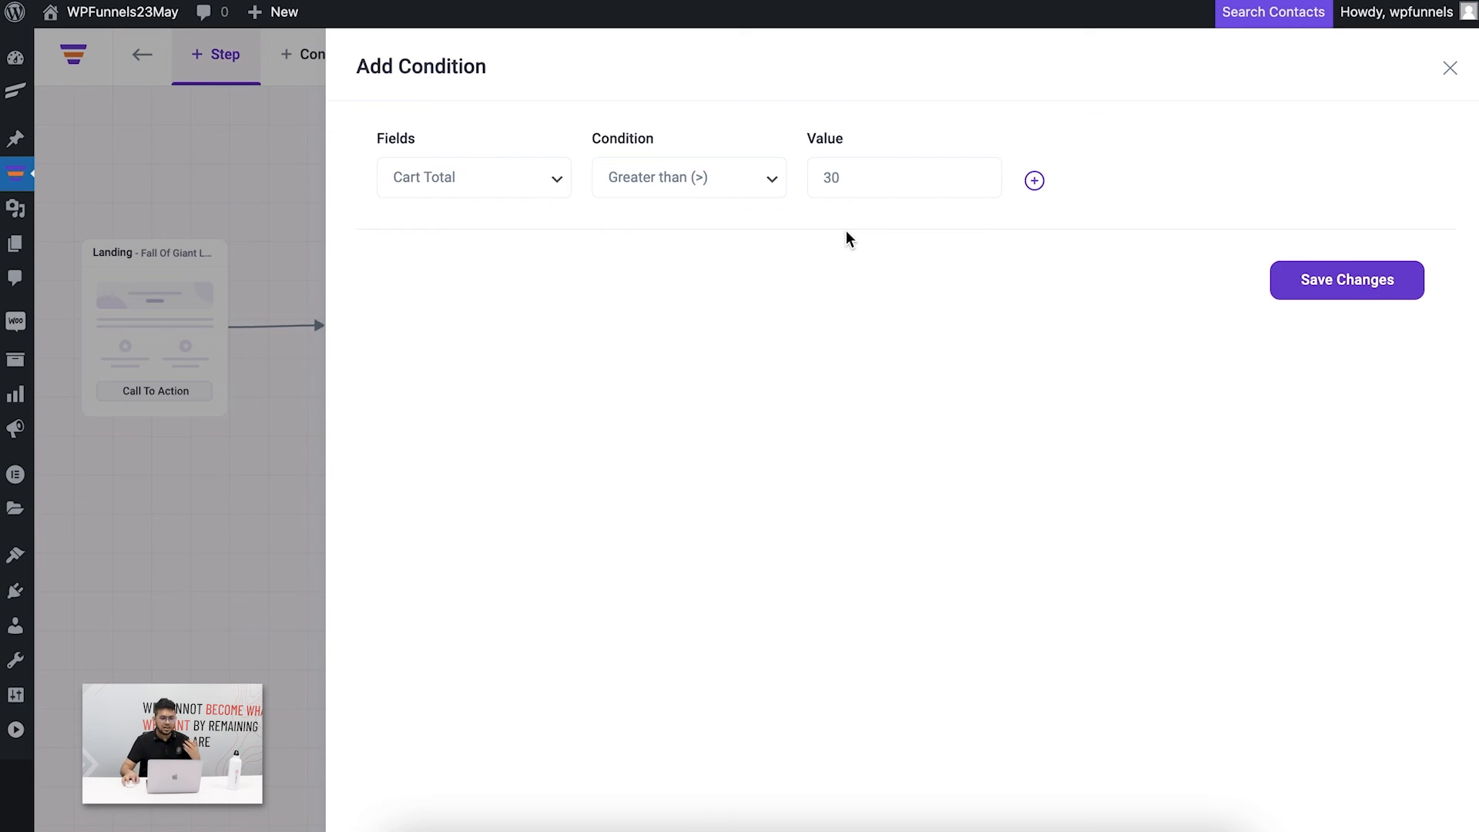
pyautogui.click(527, 192)
pyautogui.click(497, 156)
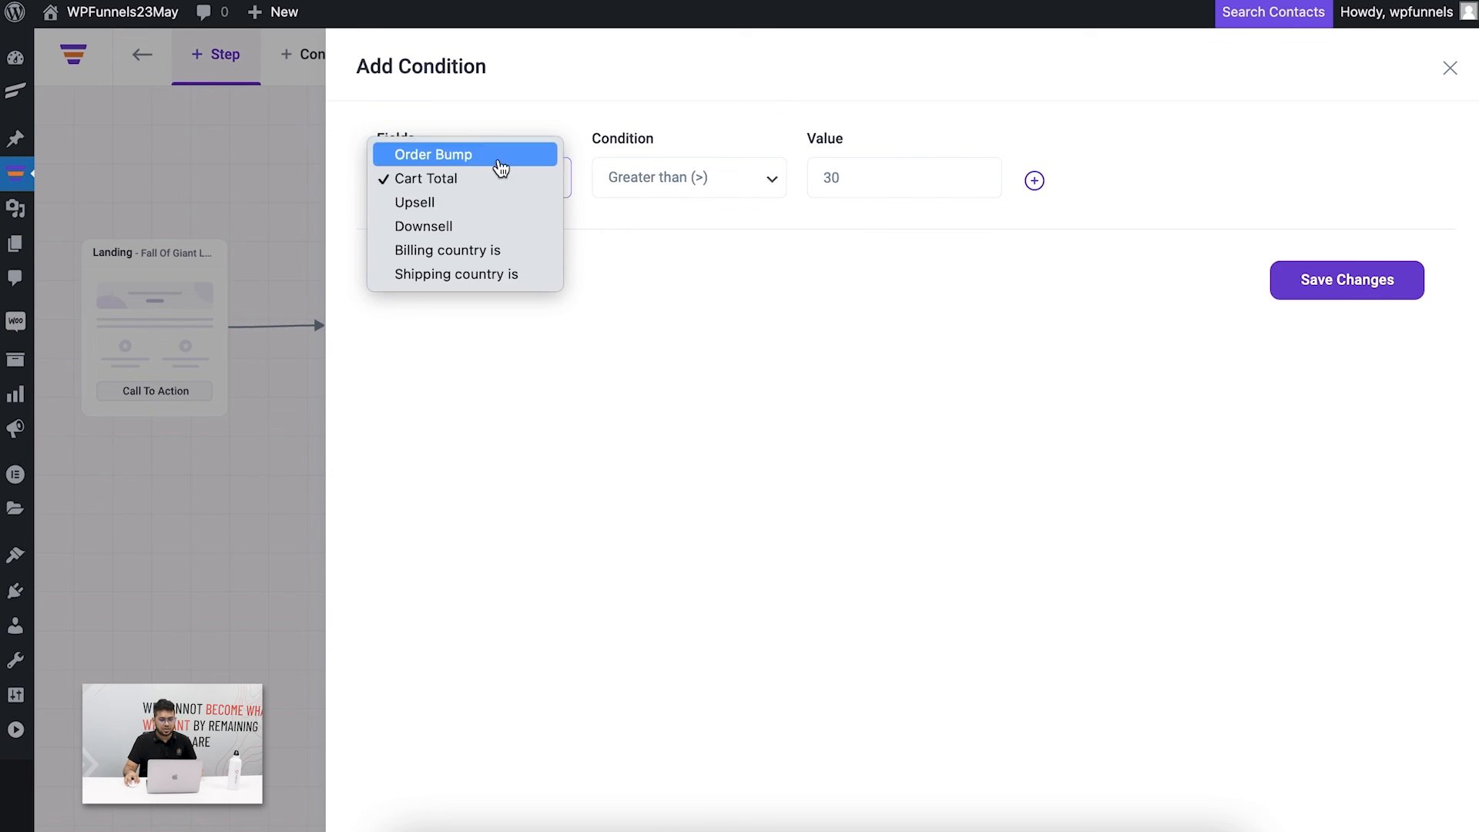
pyautogui.click(735, 191)
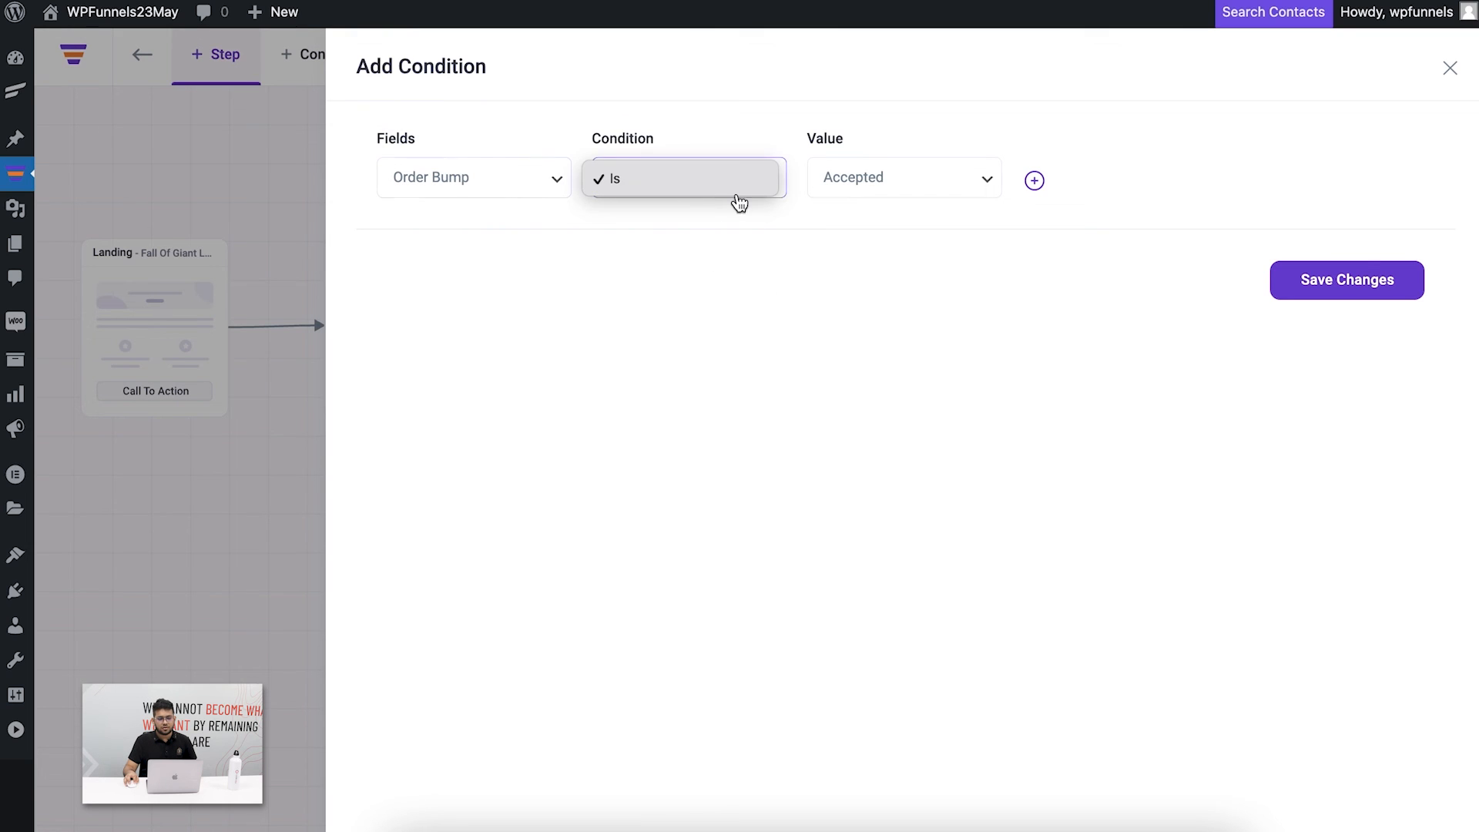
pyautogui.click(709, 195)
pyautogui.click(891, 185)
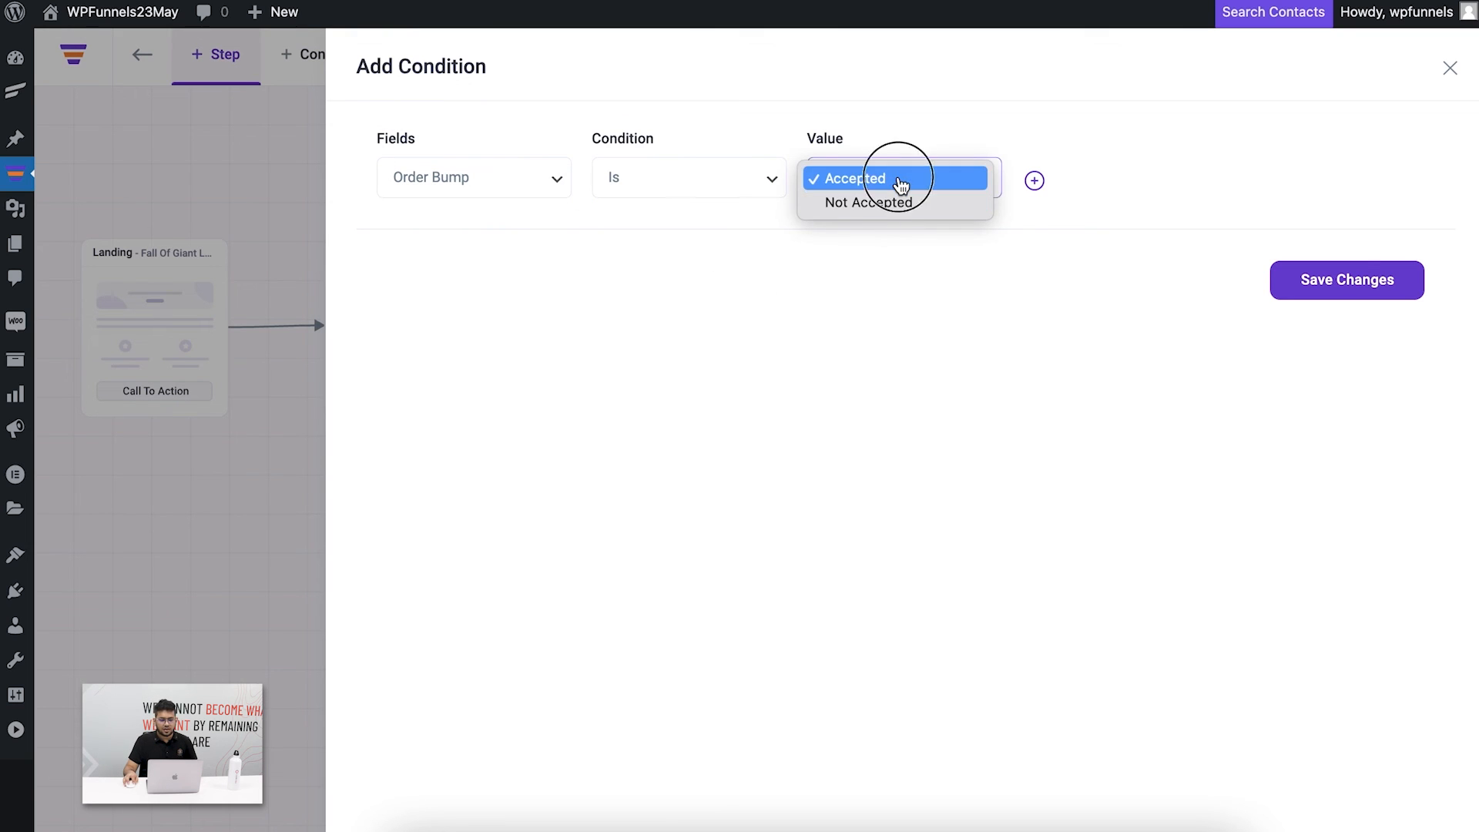
pyautogui.click(885, 178)
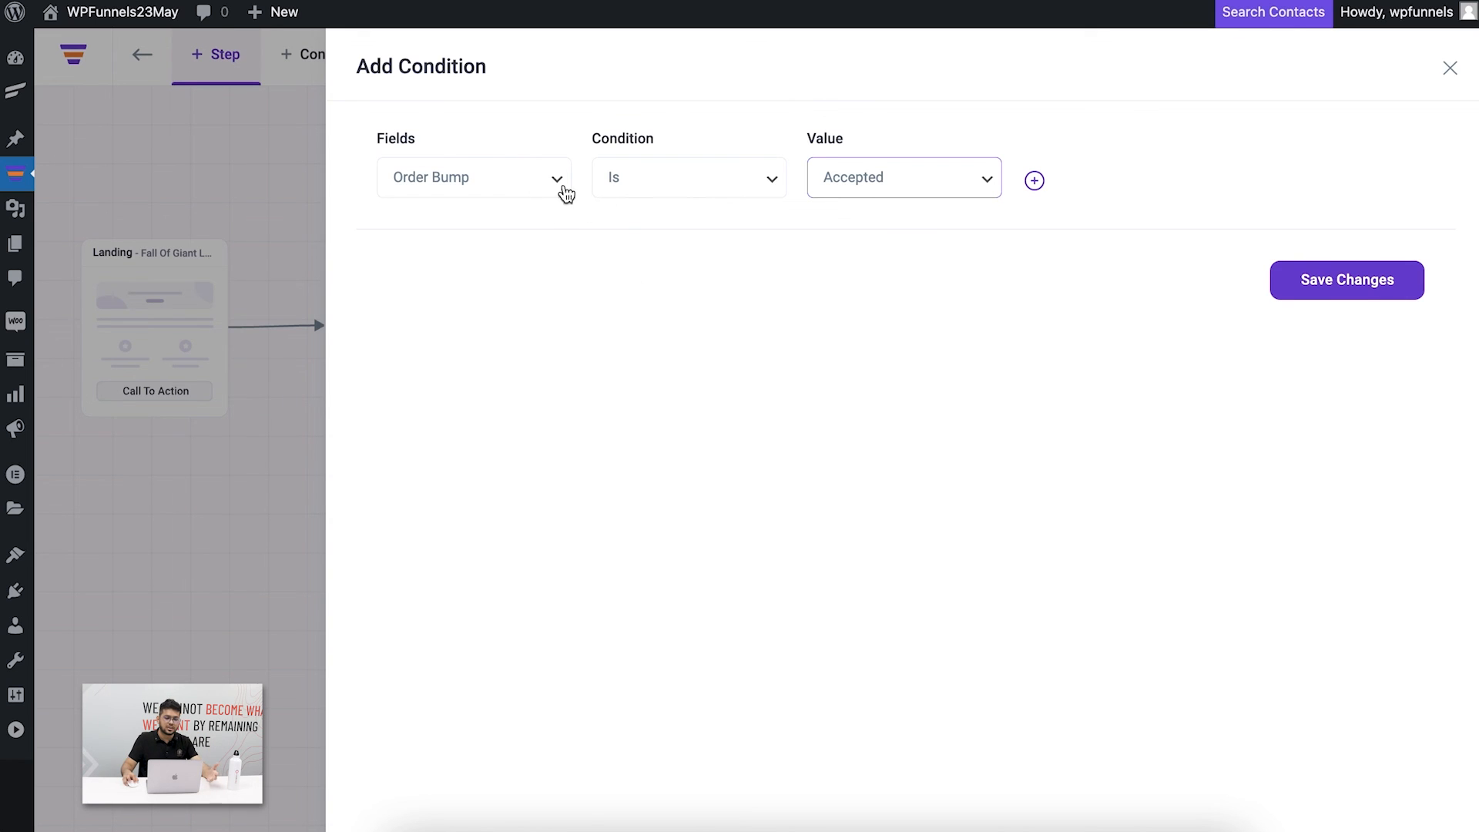
# Change the Order Bump rule's value to Not Accepted and review its value options.
pyautogui.click(850, 191)
pyautogui.click(849, 204)
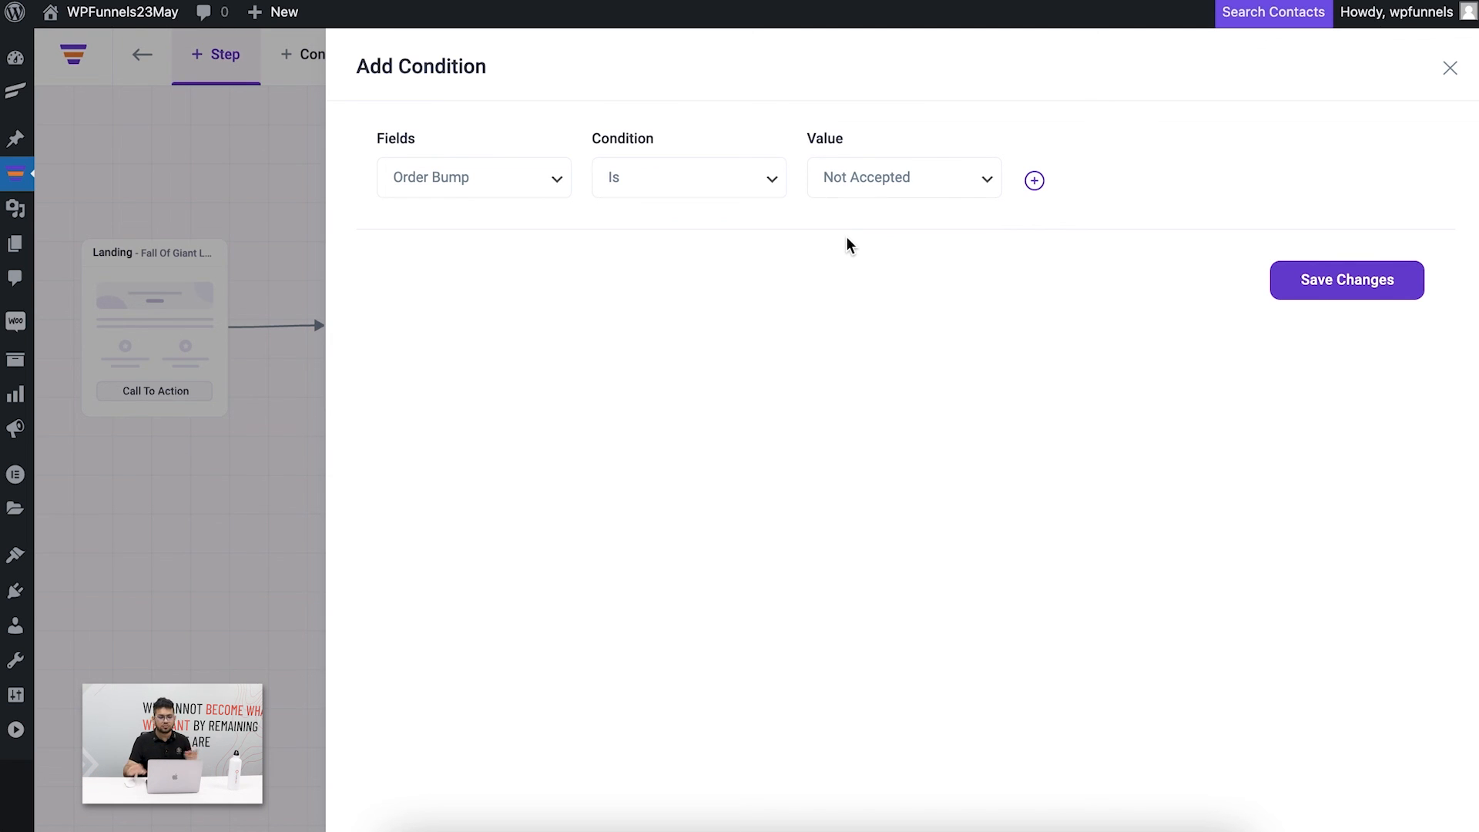
pyautogui.click(887, 187)
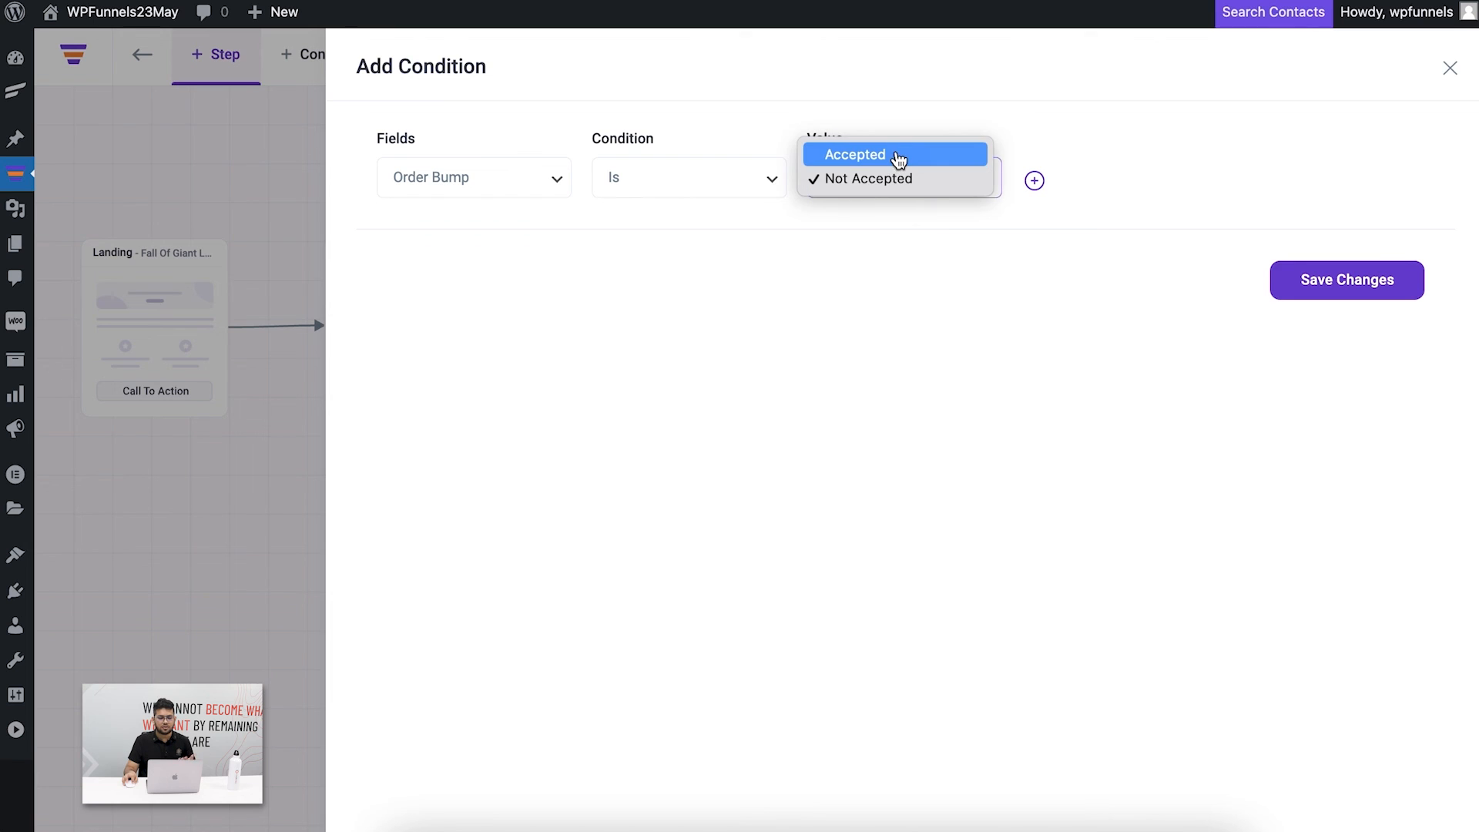
pyautogui.click(864, 299)
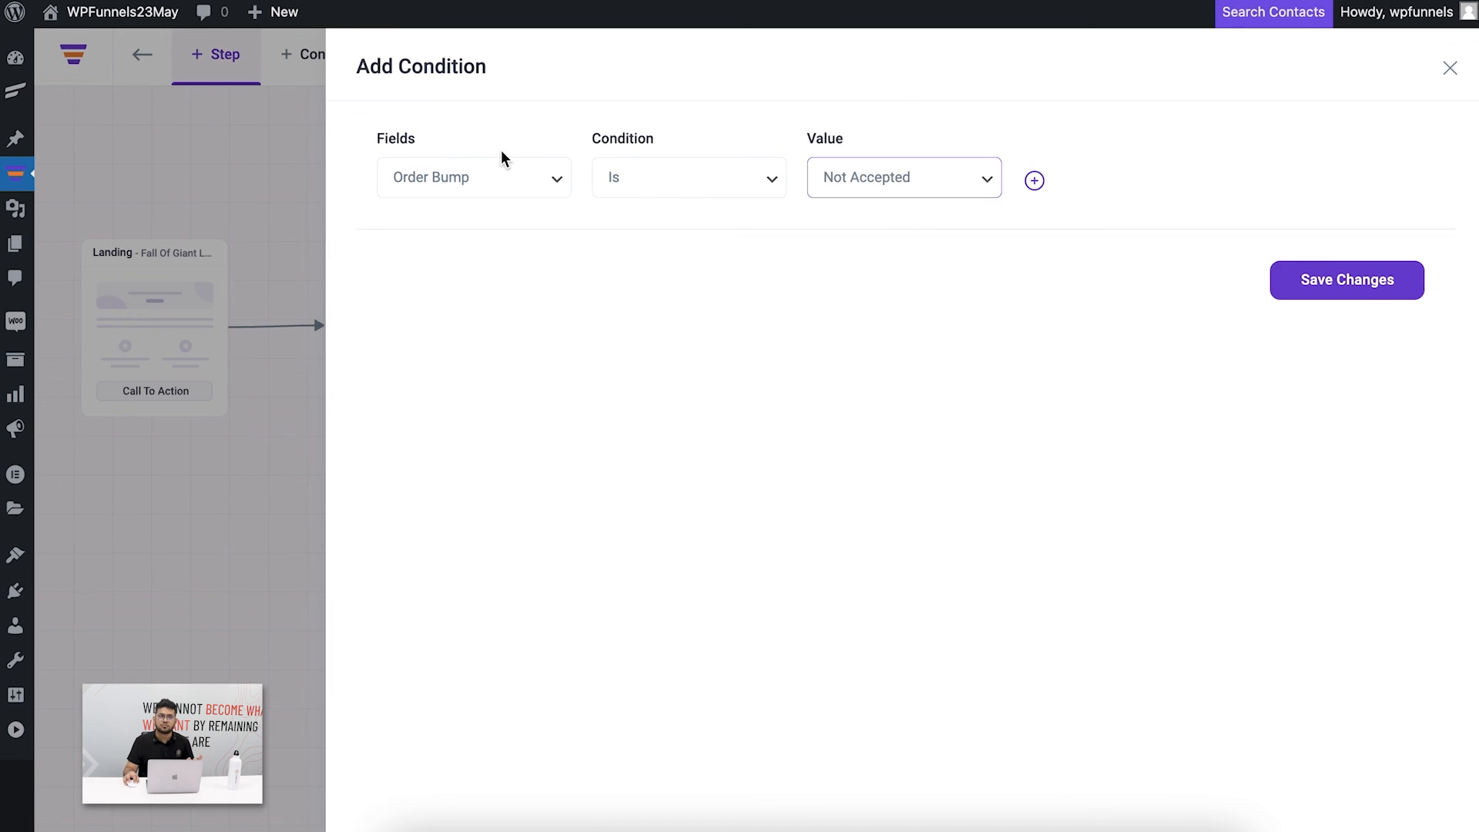
# Switch the rule's field to Billing country is, and view the country values and the other available fields.
pyautogui.click(494, 174)
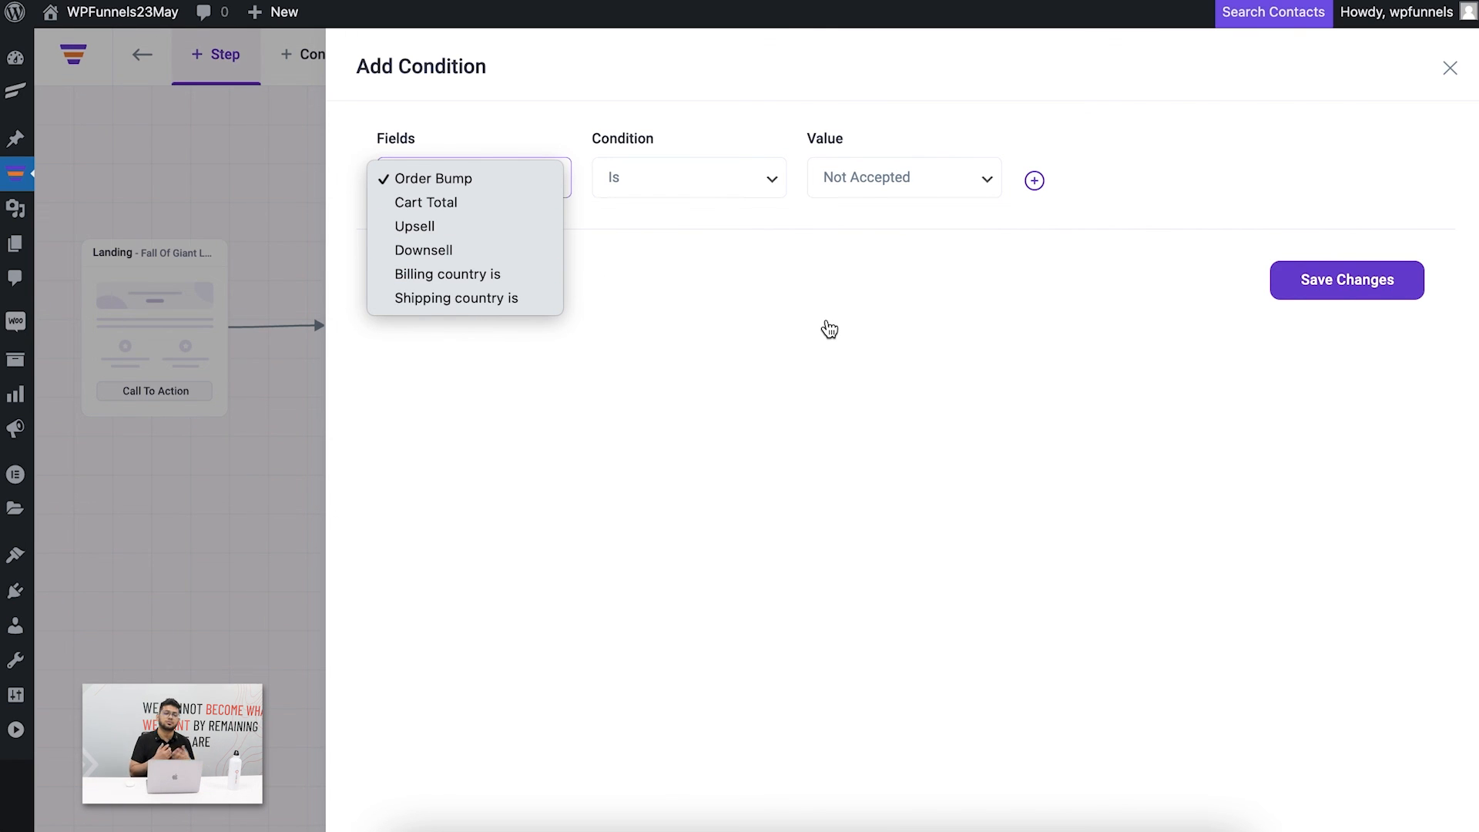
pyautogui.click(521, 283)
pyautogui.click(924, 185)
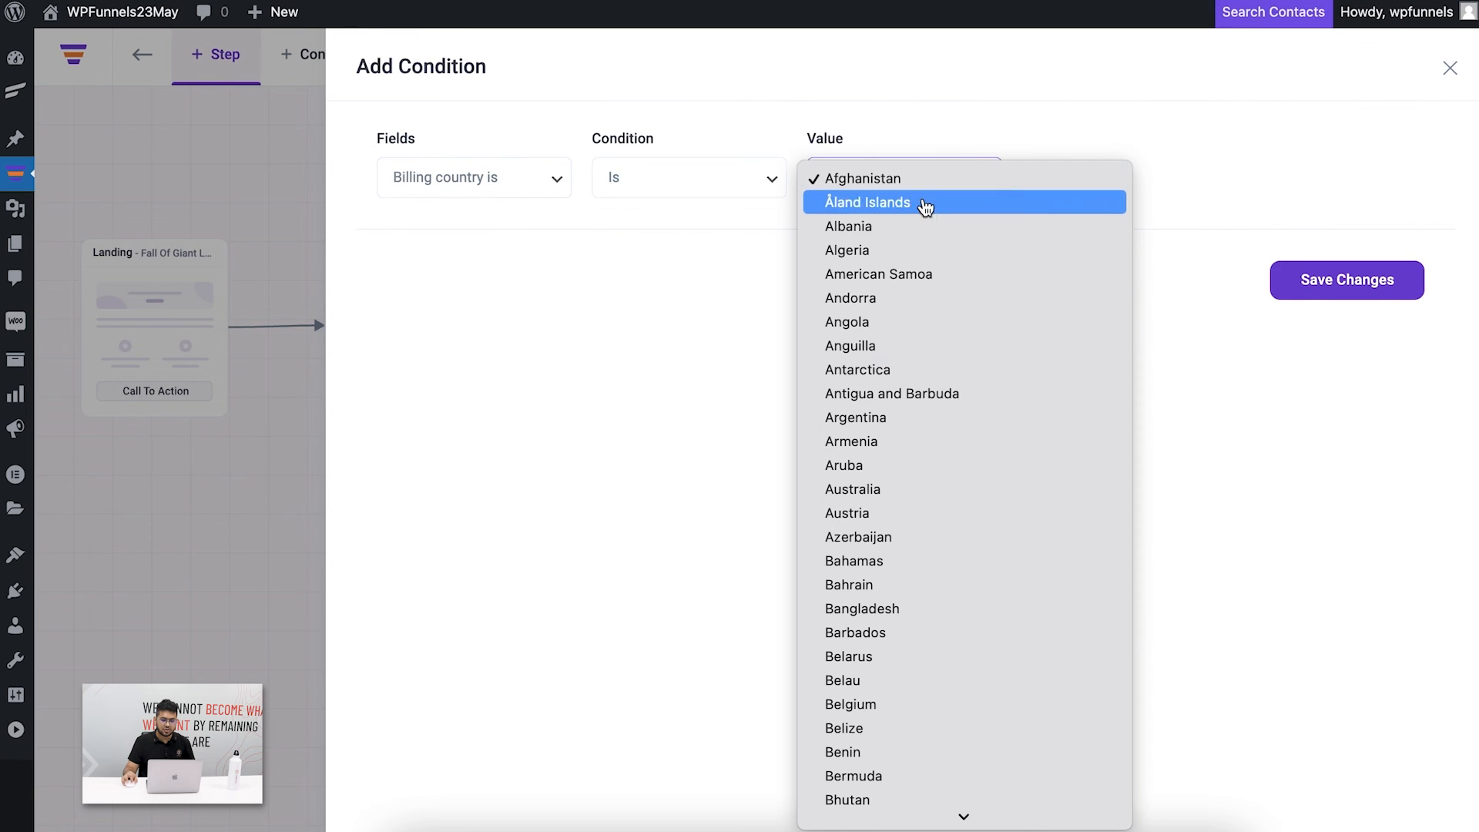
pyautogui.click(1338, 583)
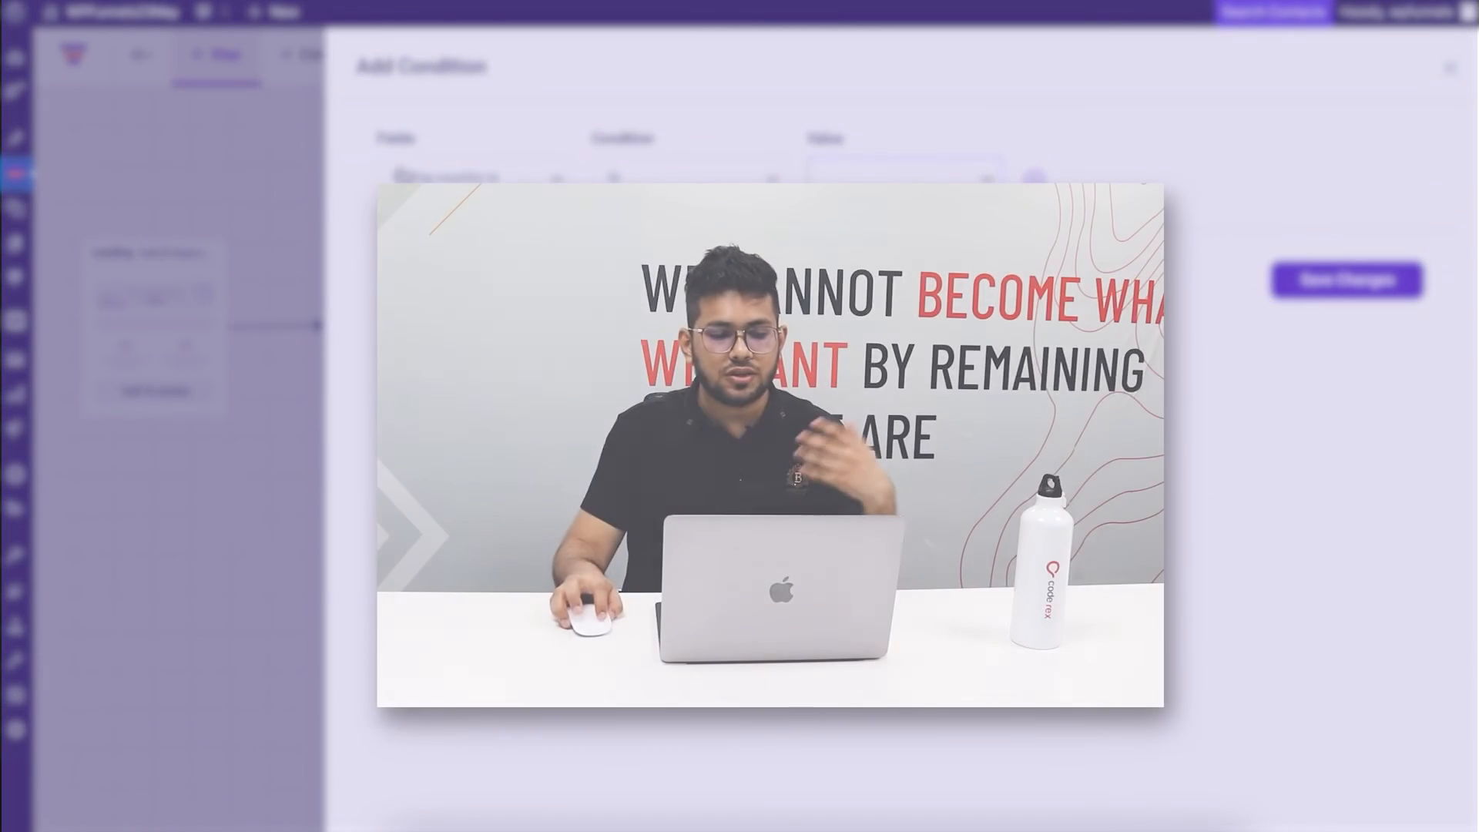
pyautogui.click(555, 179)
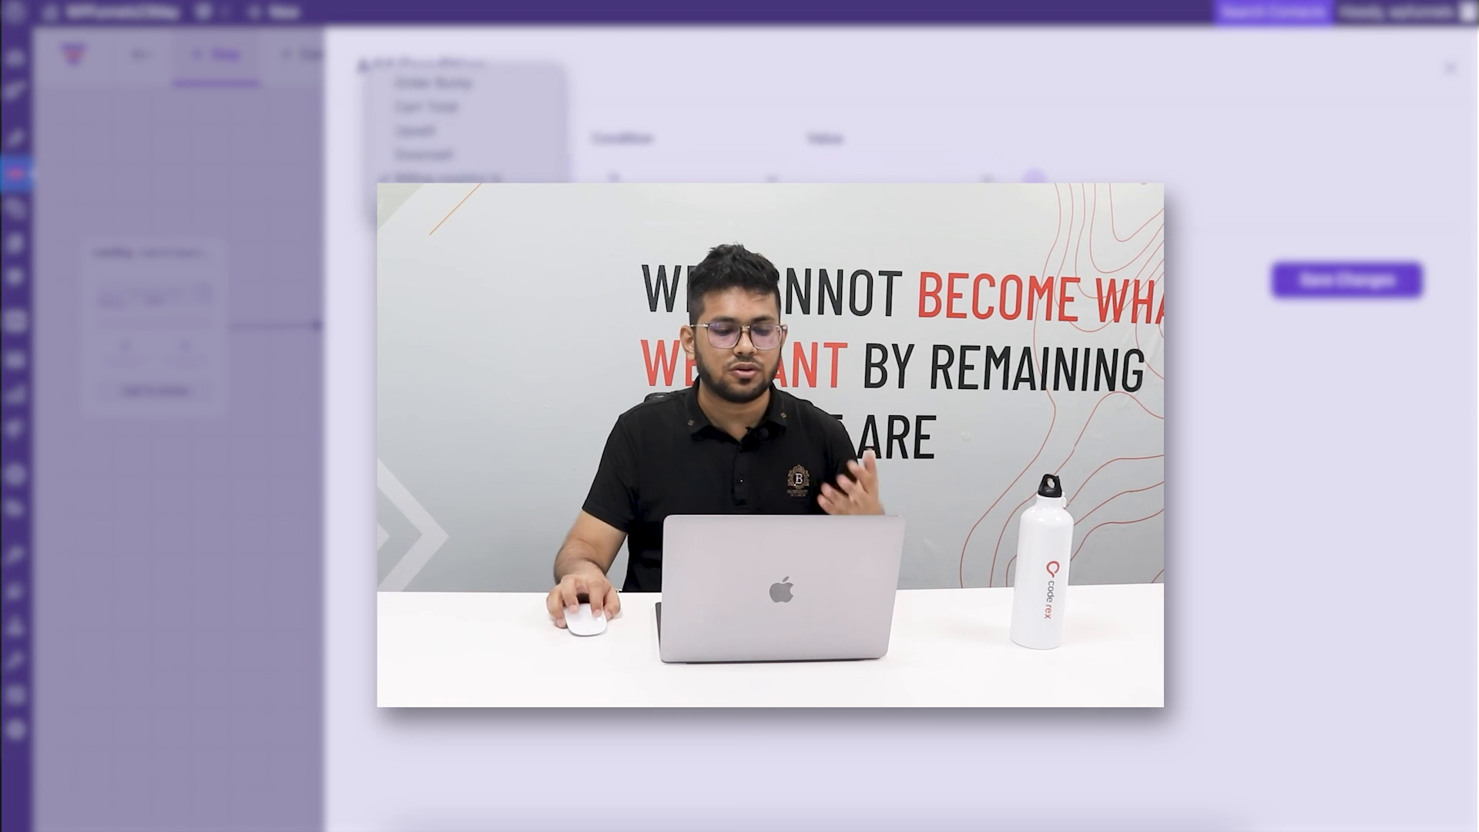
pyautogui.click(1278, 111)
# Close the rule settings and delete the unconnected condition node above the Checkout step.
pyautogui.click(1448, 79)
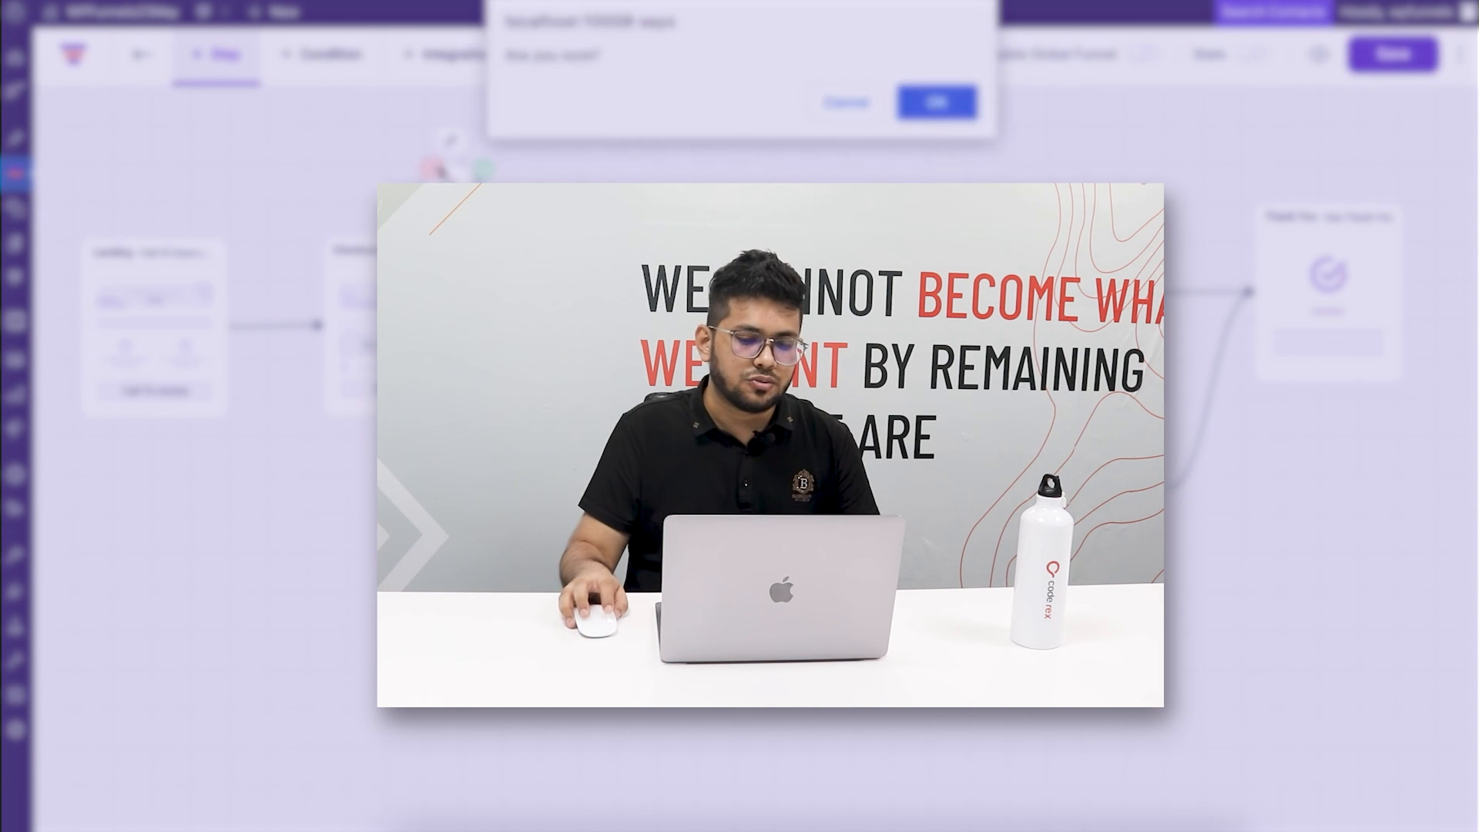
pyautogui.click(433, 168)
pyautogui.click(969, 112)
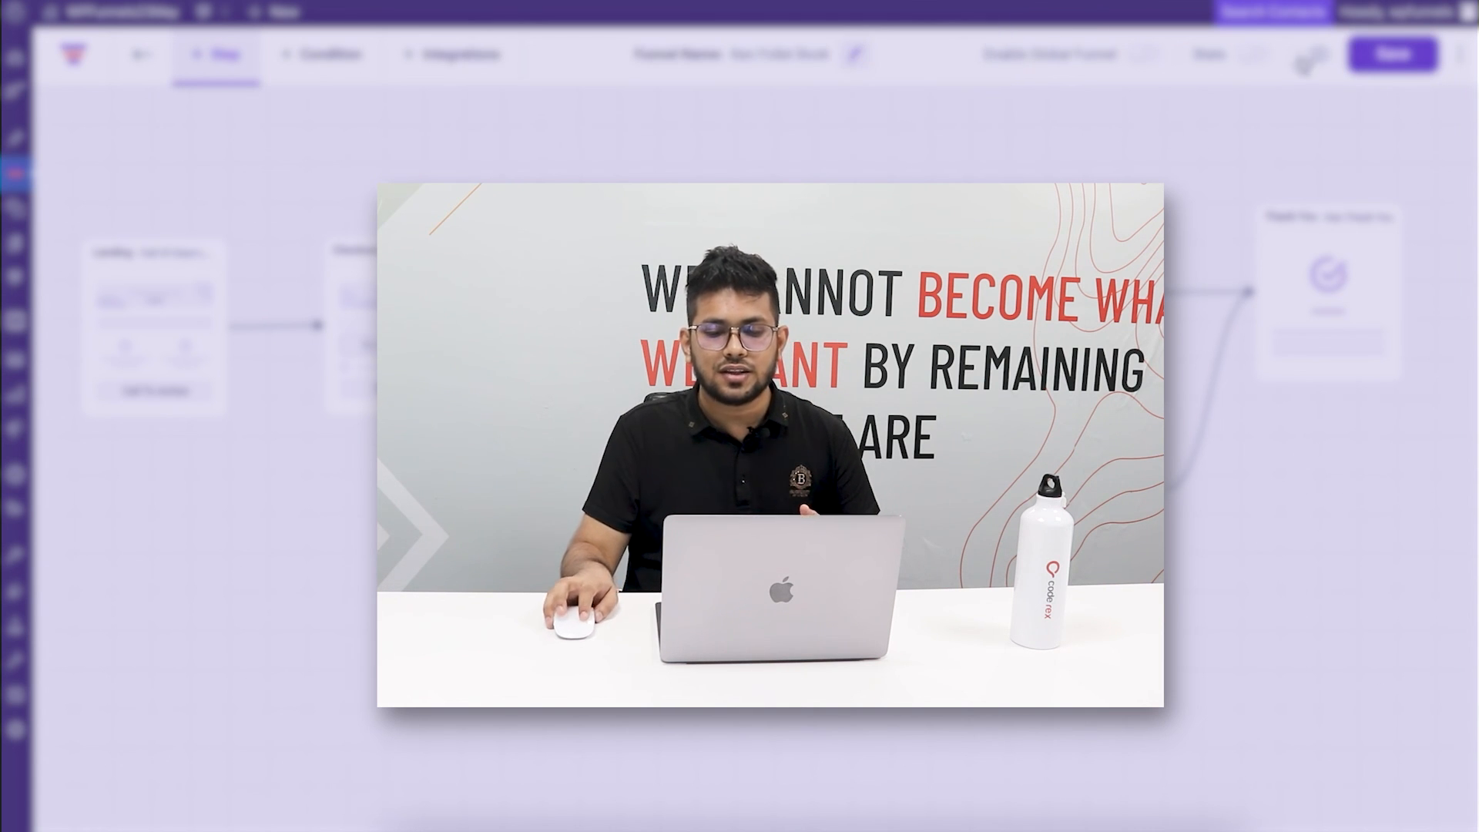